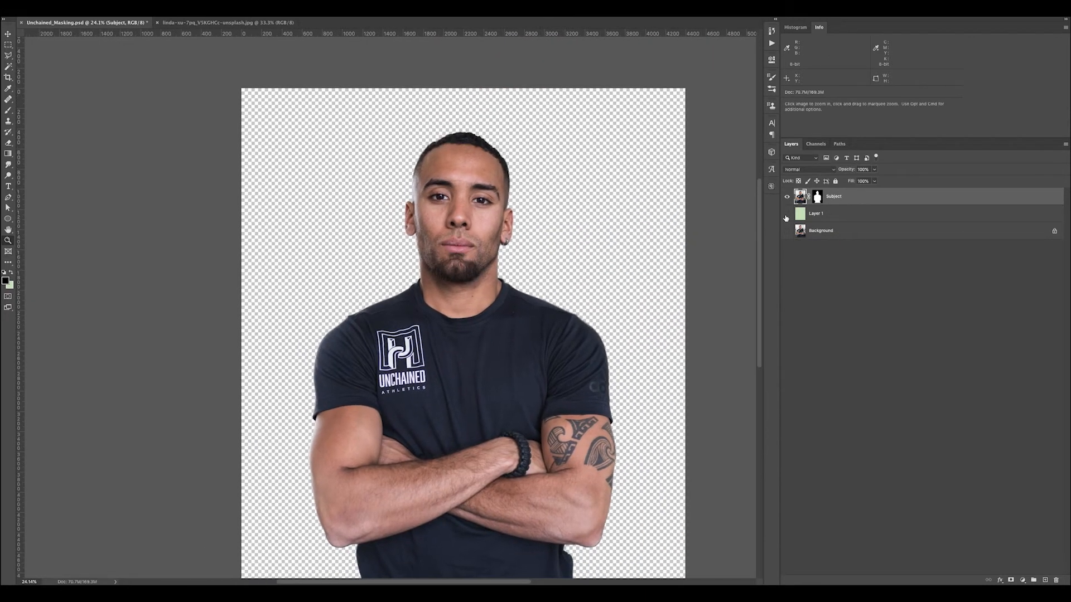
Examine the Subject cutout against the green fill layer and inspect its layer mask
{"action": "left_click", "coordinate": [786, 216]}
{"action": "left_click", "coordinate": [786, 216]}
{"action": "left_click", "coordinate": [786, 217]}
{"action": "left_click", "coordinate": [817, 196], "text": "alt"}
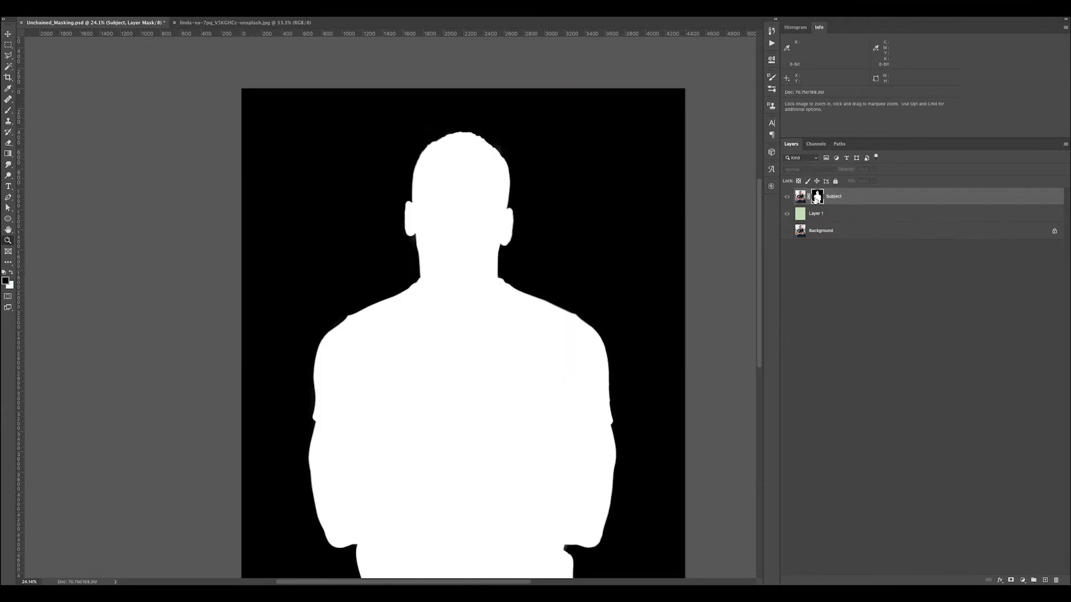
{"action": "left_click_drag", "start_coordinate": [402, 187], "coordinate": [428, 203]}
Select the green fill layer, Layer 1, and hide it so the subject stands on transparency
{"action": "left_click", "coordinate": [802, 213]}
{"action": "left_click", "coordinate": [789, 217]}
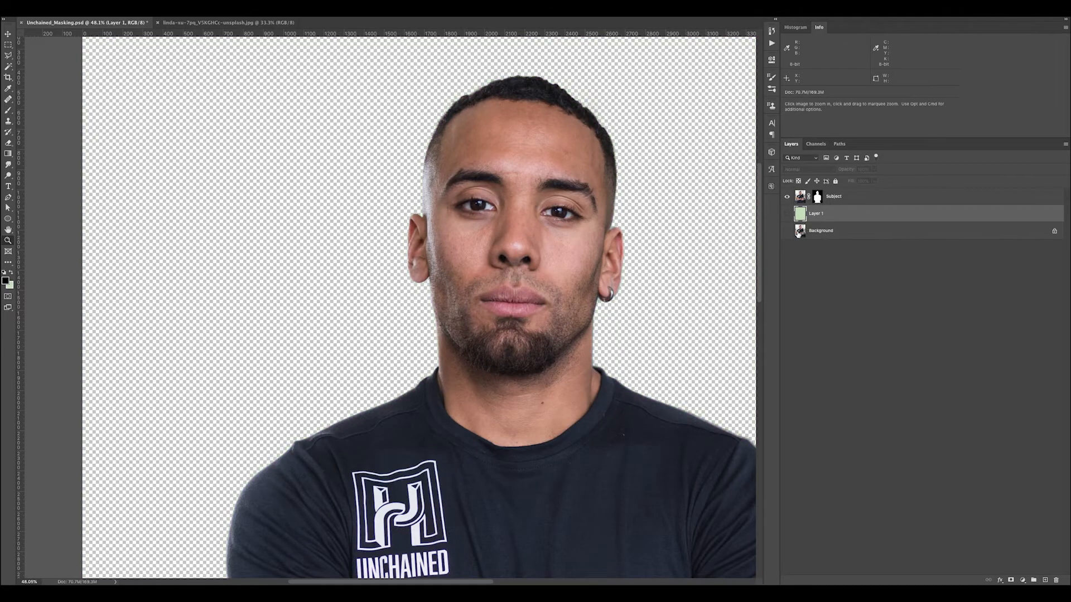
{"action": "left_click", "coordinate": [695, 243], "text": "alt"}
{"action": "key", "text": "super+minus"}
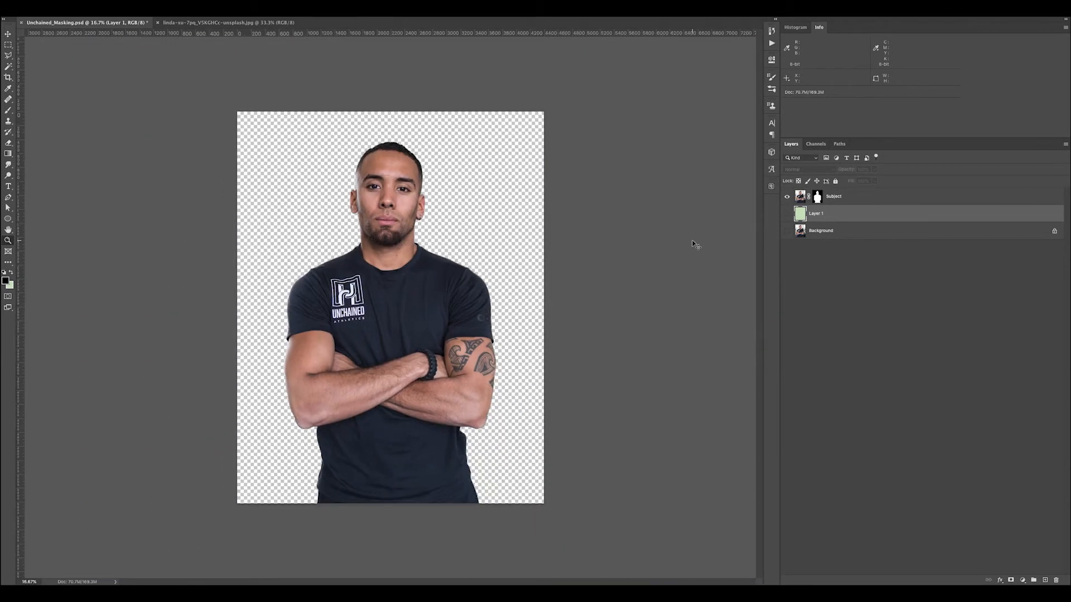
{"action": "key", "text": "super+plus"}
{"action": "left_click_drag", "start_coordinate": [436, 165], "coordinate": [485, 189]}
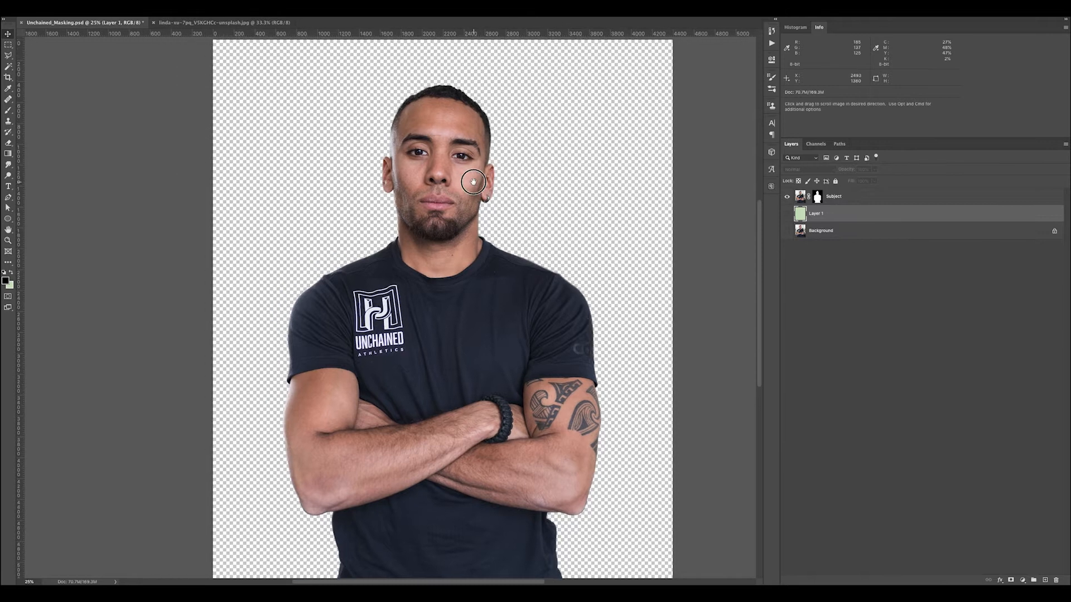
Select the entire graffiti alley photo, copy it, and return to the Unchained_Masking.psd document
{"action": "left_click", "coordinate": [222, 23]}
{"action": "key", "text": "super+a"}
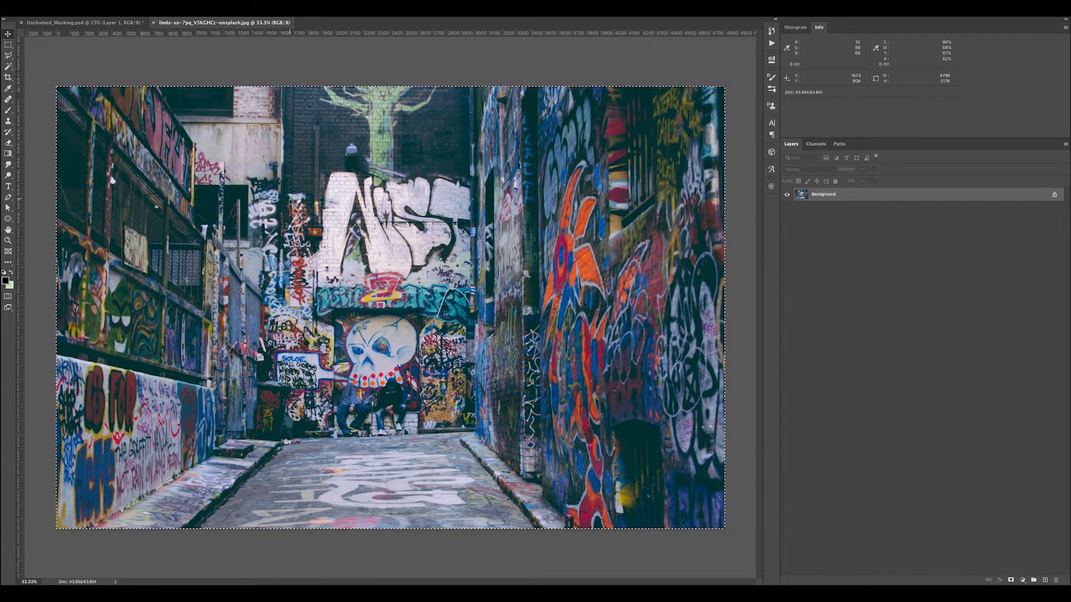
{"action": "left_click", "coordinate": [84, 22]}
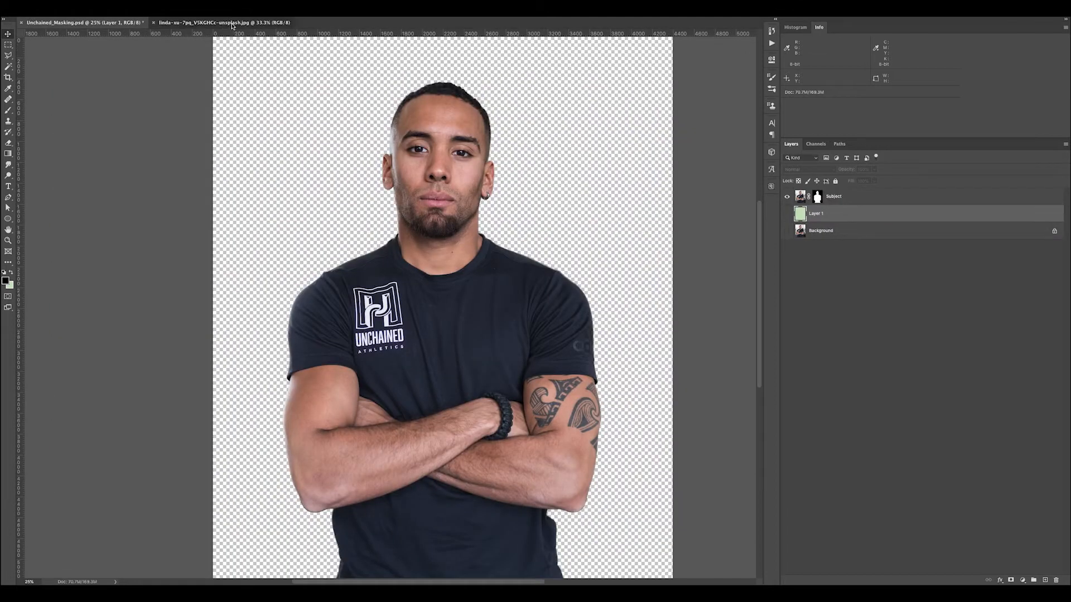
{"action": "left_click", "coordinate": [231, 22]}
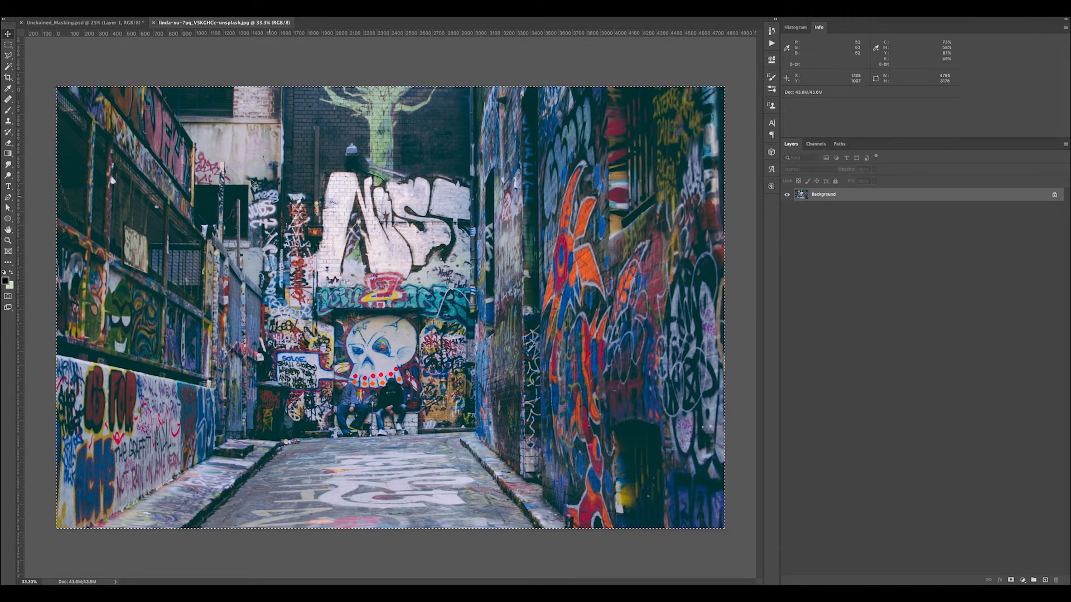
{"action": "left_click", "coordinate": [84, 22]}
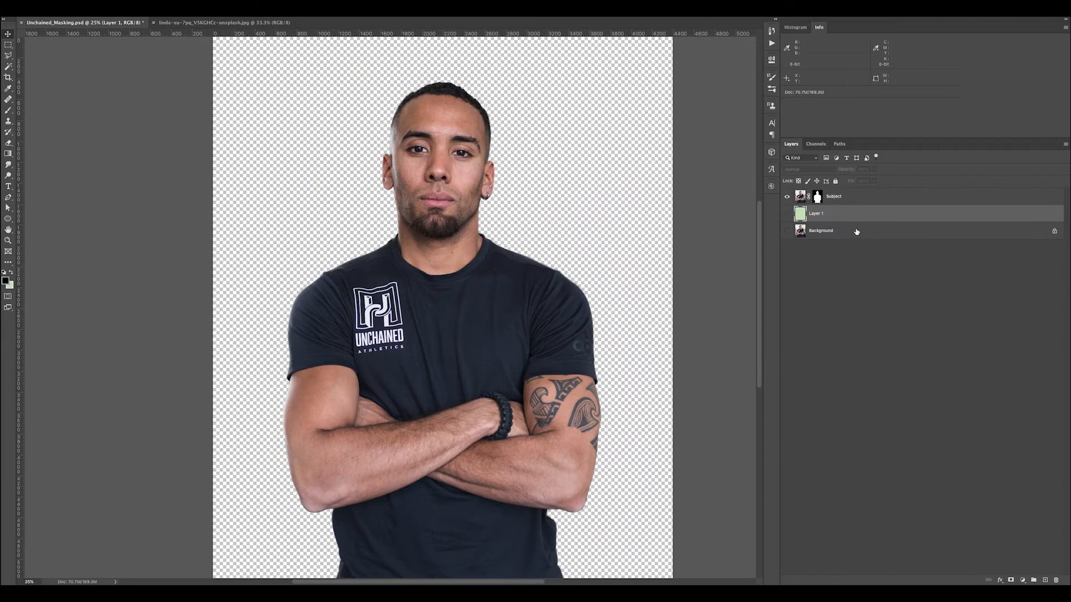
{"action": "left_click", "coordinate": [187, 23]}
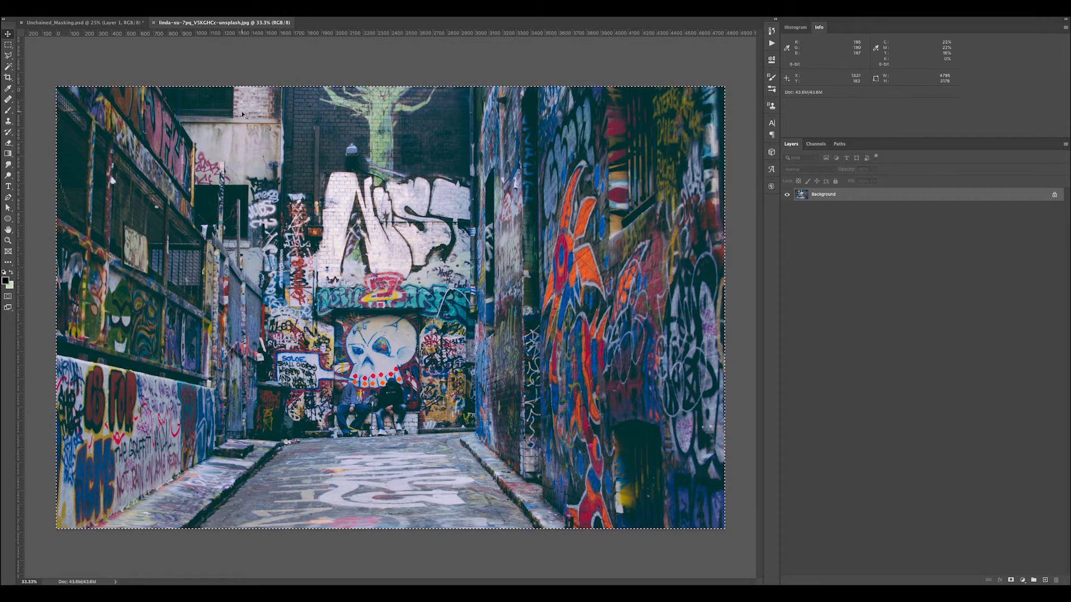
{"action": "left_click", "coordinate": [106, 26]}
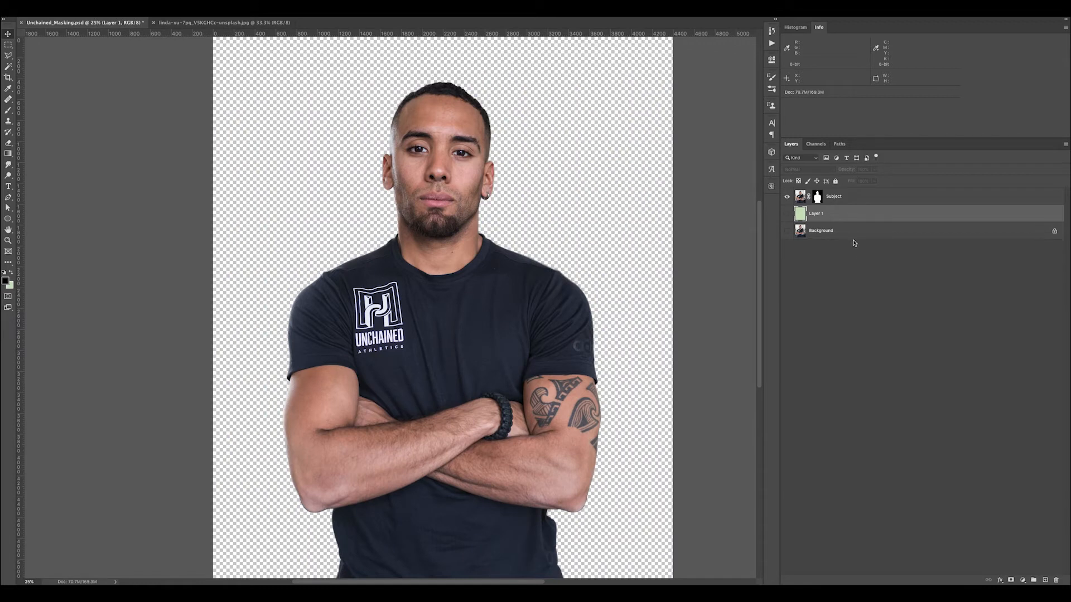
Paste the graffiti photo as a new layer between the Subject layer and the green Layer 1
{"action": "key", "text": "ctrl+v"}
{"action": "key", "text": "ctrl+minus"}
{"action": "key", "text": "ctrl+minus"}
{"action": "key", "text": "ctrl+minus"}
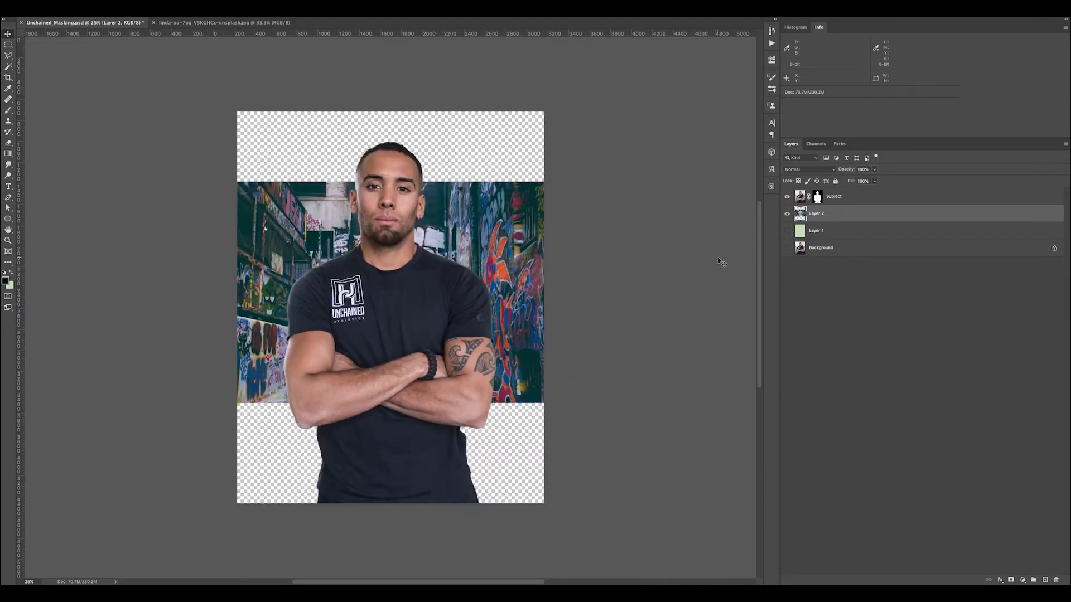
Scale the graffiti layer to about 188% and position it to fill the whole canvas behind the subject
{"action": "key", "text": "ctrl+t"}
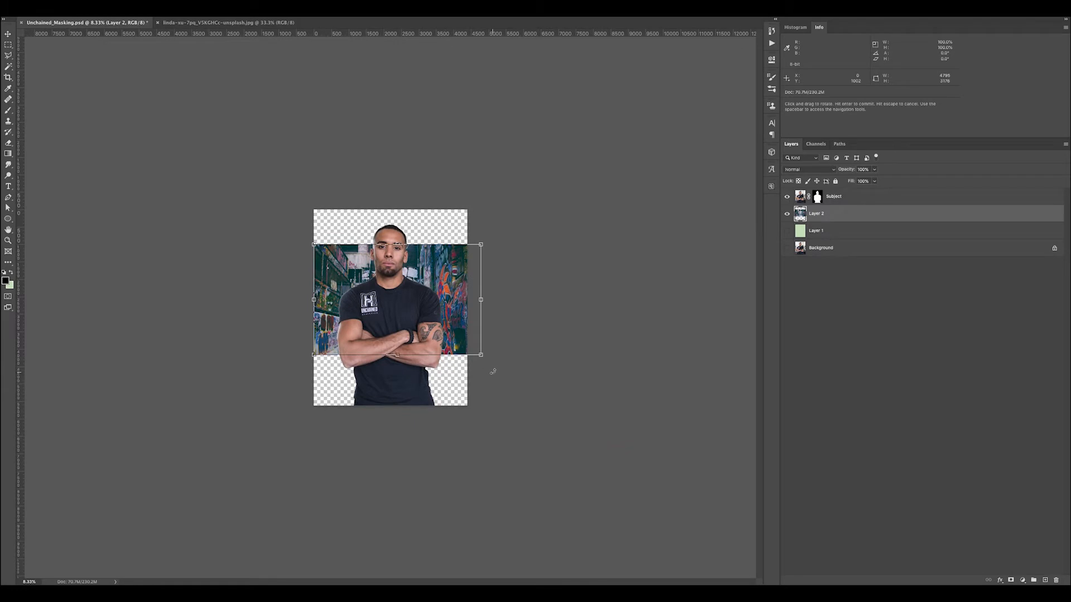
{"action": "left_click_drag", "start_coordinate": [480, 355], "coordinate": [561, 411]}
{"action": "left_click_drag", "start_coordinate": [314, 244], "coordinate": [247, 202]}
{"action": "left_click_drag", "start_coordinate": [452, 279], "coordinate": [417, 282]}
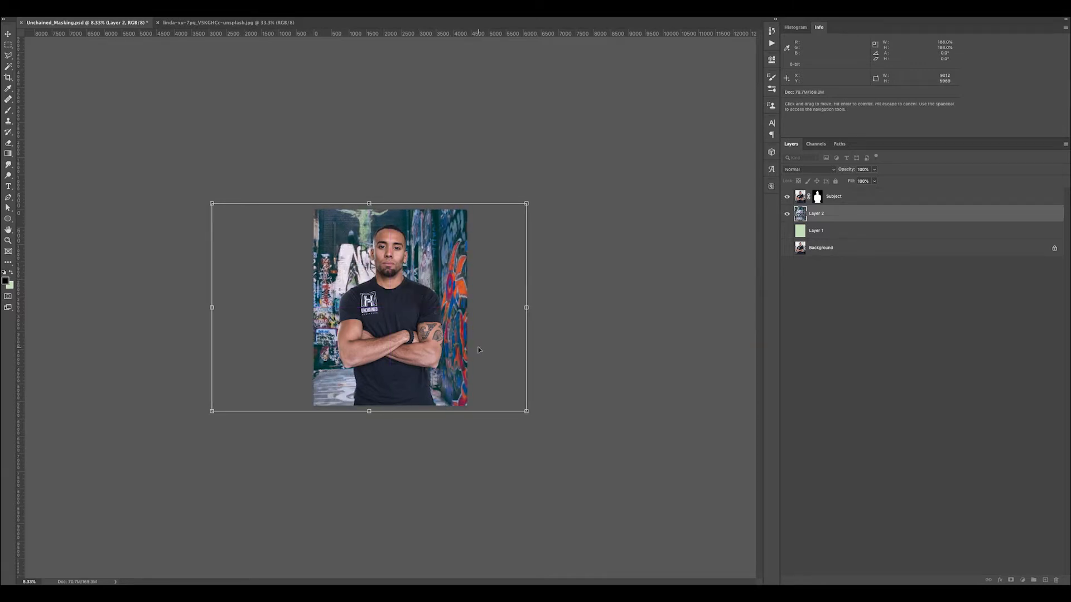
{"action": "left_click_drag", "start_coordinate": [442, 287], "coordinate": [448, 290]}
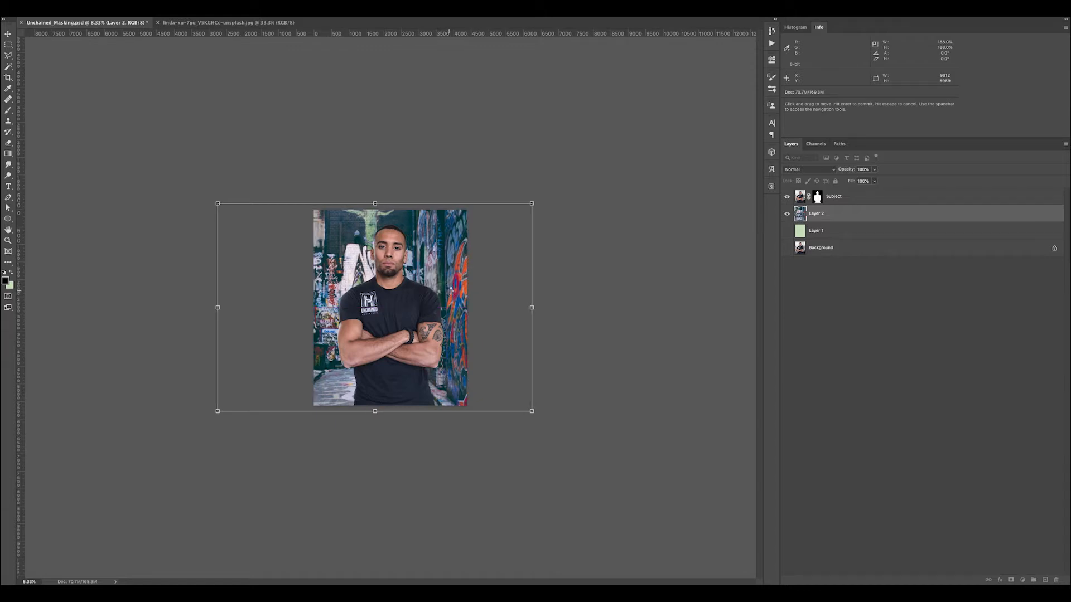
{"action": "key", "text": "Return"}
Add a Curves adjustment above the graffiti layer with a contrast S-curve, lifting highlights and lowering shadows, and compare before and after
{"action": "scroll", "coordinate": [449, 291], "scroll_direction": "up", "scroll_amount": 3}
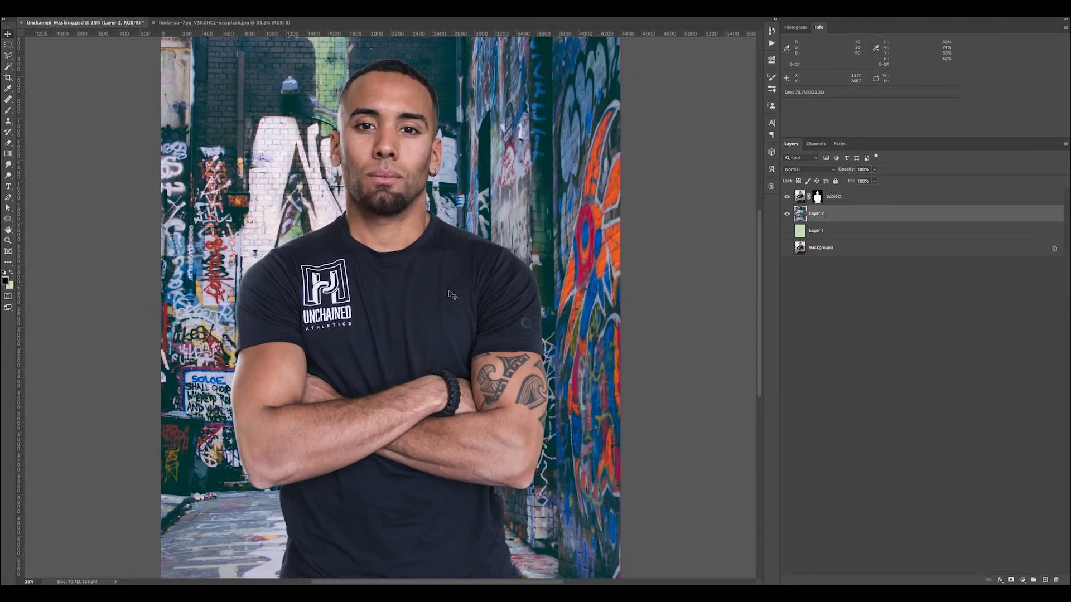
{"action": "scroll", "coordinate": [452, 294], "scroll_direction": "down", "scroll_amount": 1}
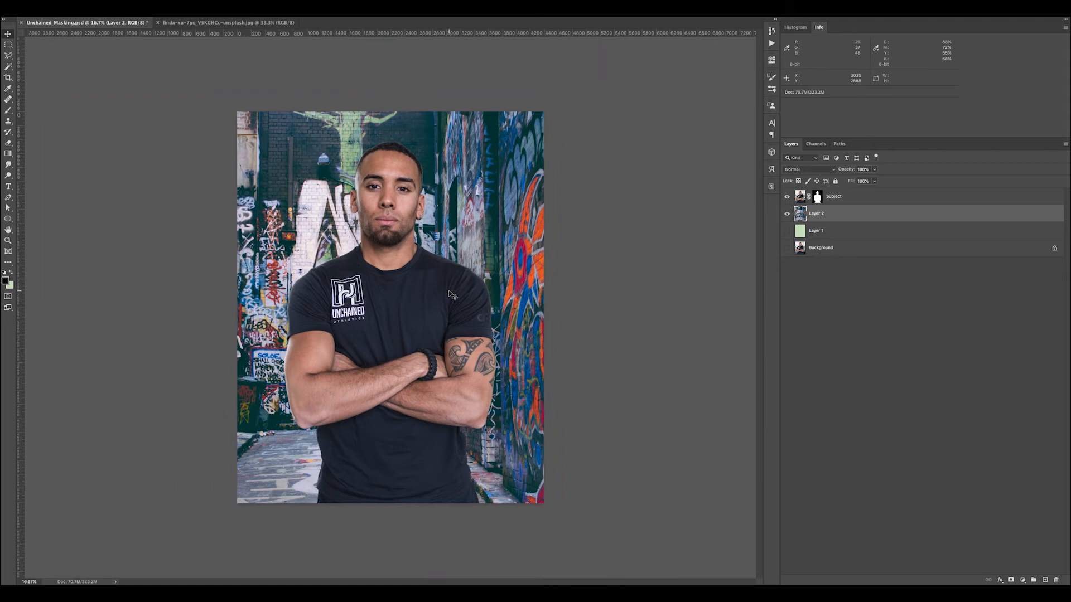
{"action": "scroll", "coordinate": [451, 295], "scroll_direction": "up", "scroll_amount": 4}
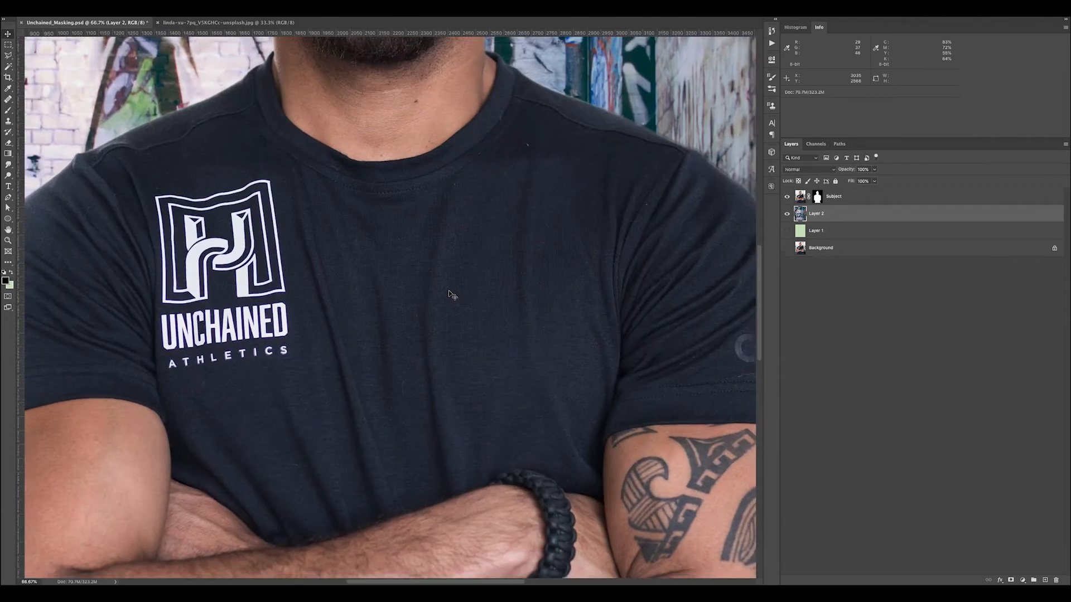
{"action": "scroll", "coordinate": [451, 295], "scroll_direction": "down", "scroll_amount": 4}
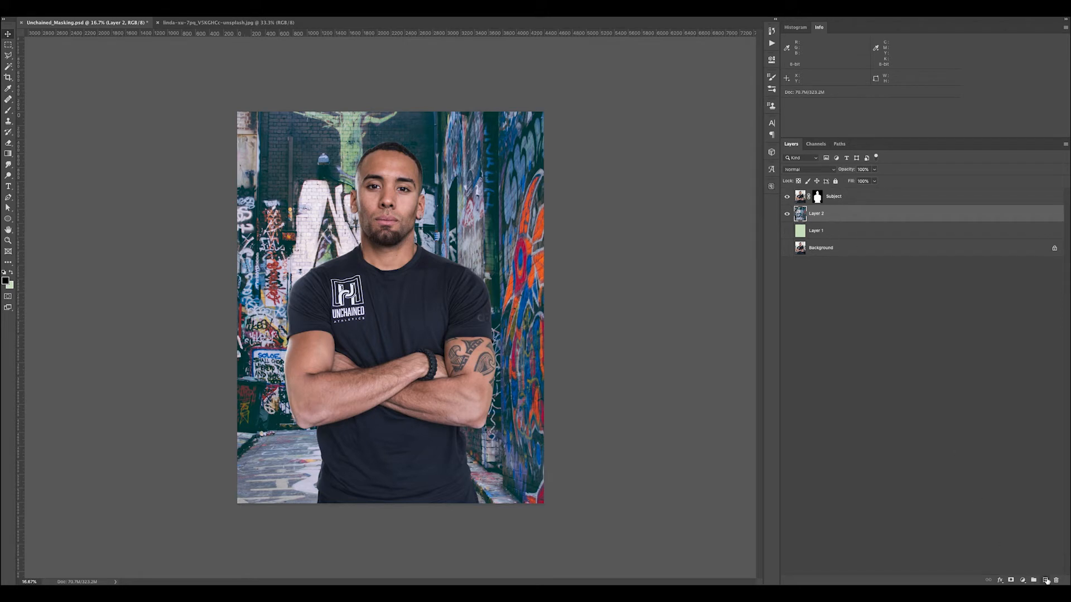
{"action": "left_click", "coordinate": [1022, 580]}
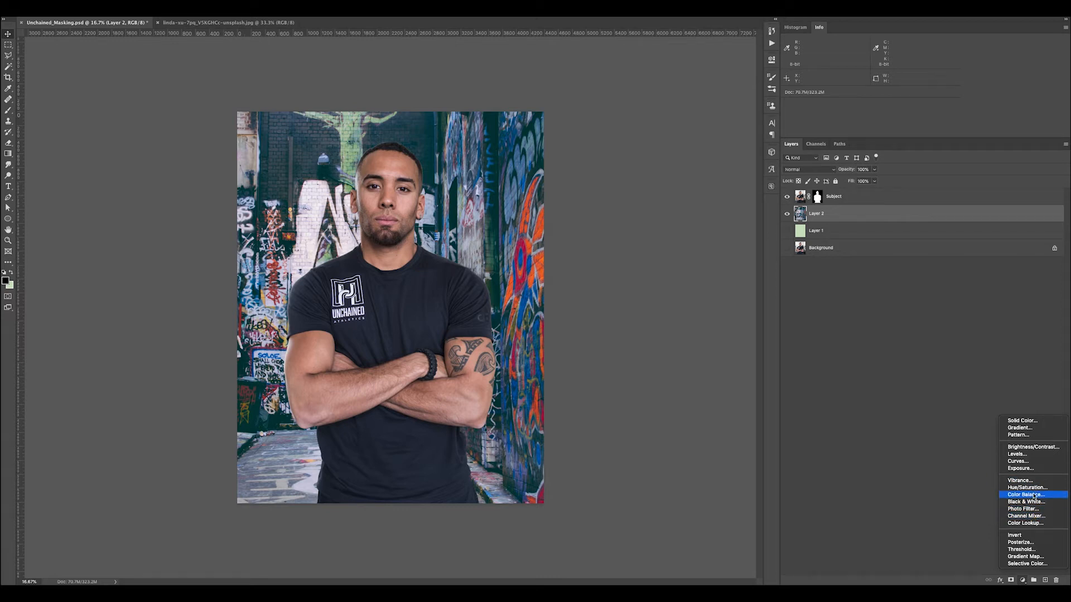
{"action": "left_click", "coordinate": [1025, 463]}
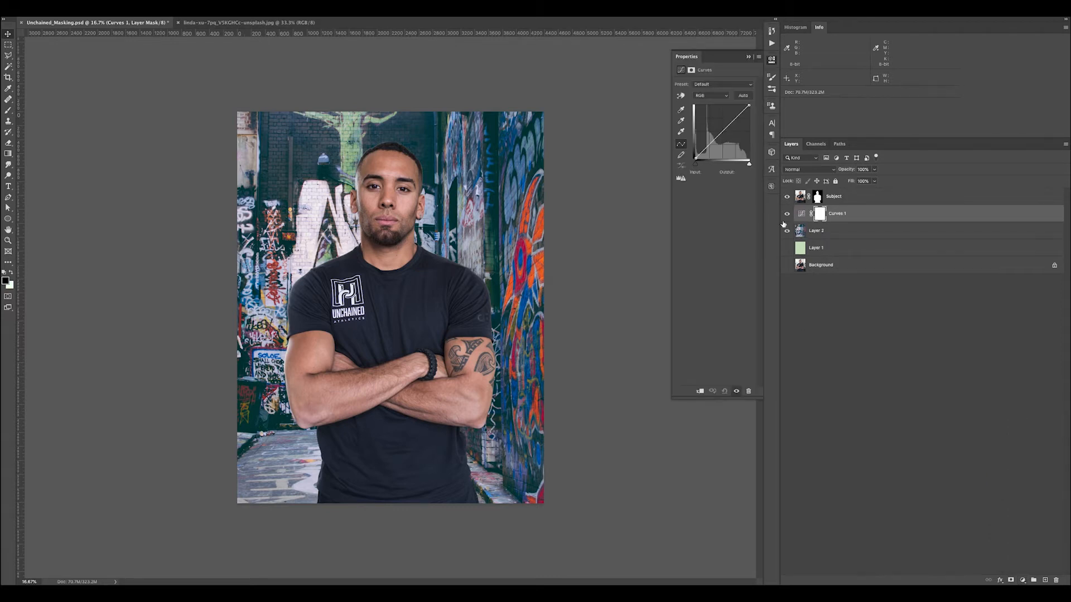
{"action": "left_click_drag", "start_coordinate": [735, 119], "coordinate": [708, 147]}
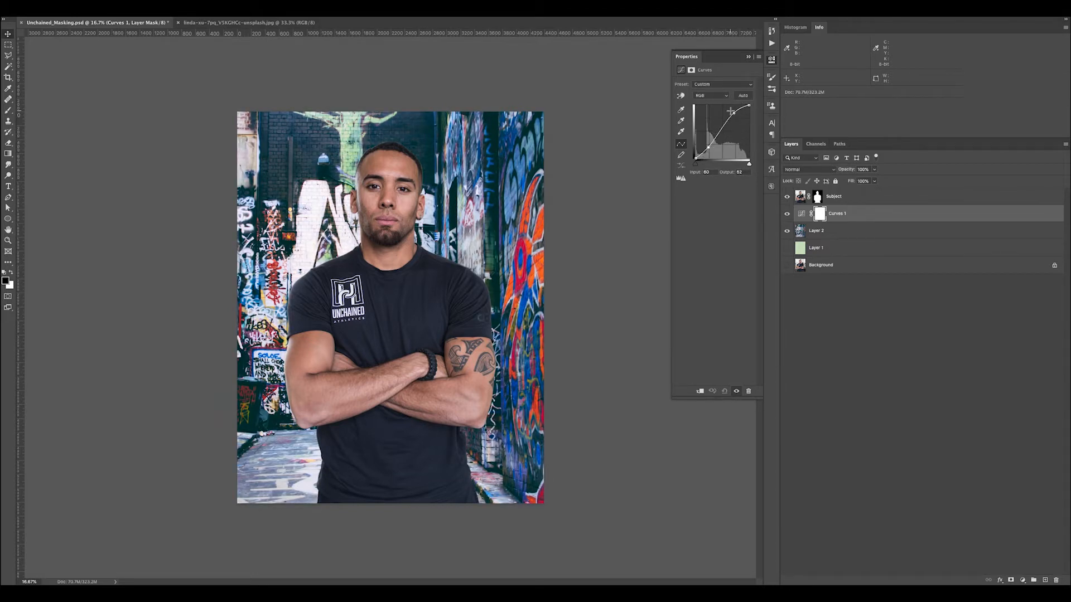
{"action": "left_click_drag", "start_coordinate": [734, 113], "coordinate": [735, 114]}
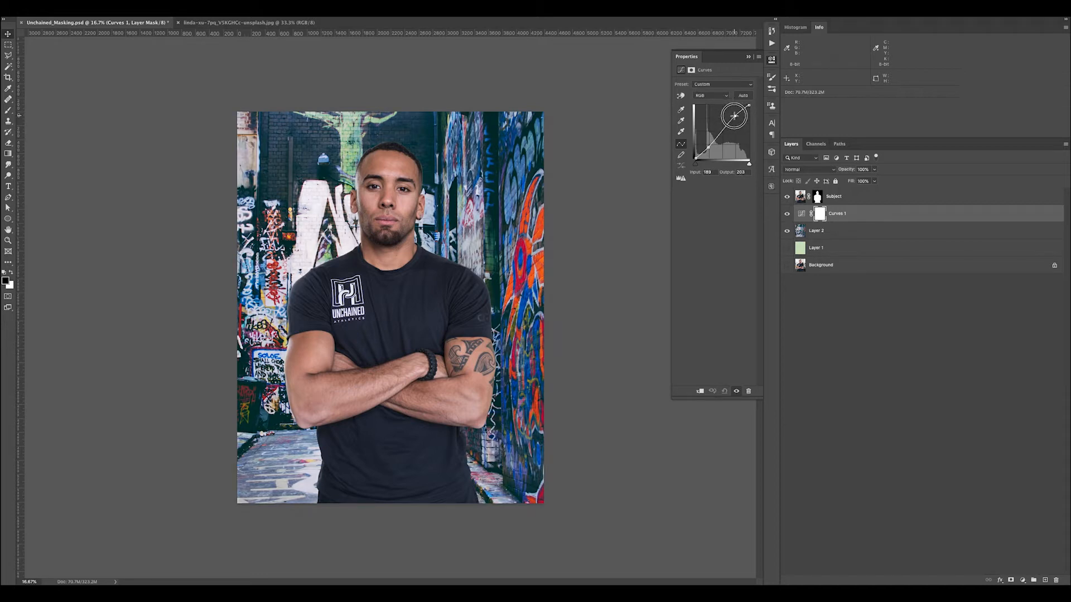
{"action": "left_click", "coordinate": [709, 148]}
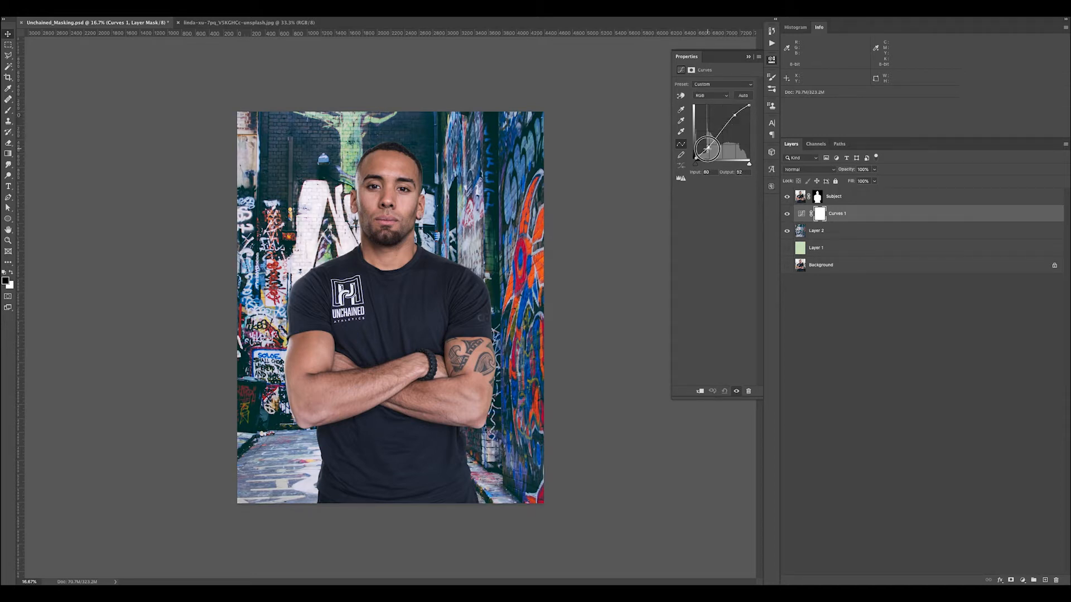
{"action": "left_click", "coordinate": [787, 215]}
{"action": "left_click", "coordinate": [787, 215]}
Add a Hue/Saturation adjustment over the background, shifting the master hue negatively and setting saturation to +7, and compare before and after
{"action": "left_click", "coordinate": [1024, 581]}
{"action": "left_click", "coordinate": [1031, 488]}
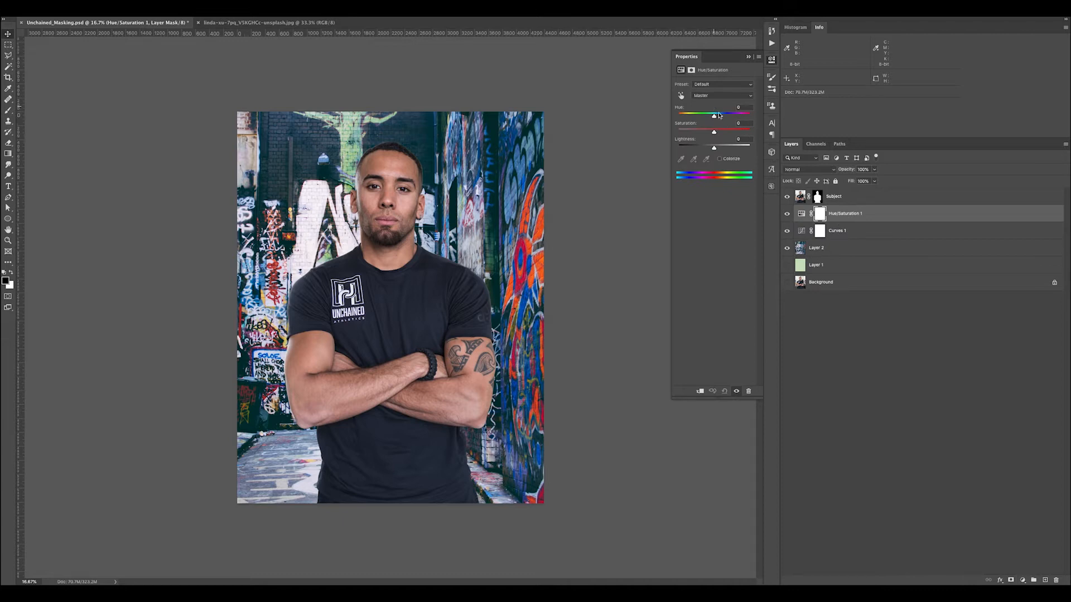
{"action": "mouse_move", "coordinate": [715, 117]}
{"action": "left_mouse_down"}
{"action": "mouse_move", "coordinate": [700, 116]}
{"action": "mouse_move", "coordinate": [716, 131]}
{"action": "left_mouse_up"}
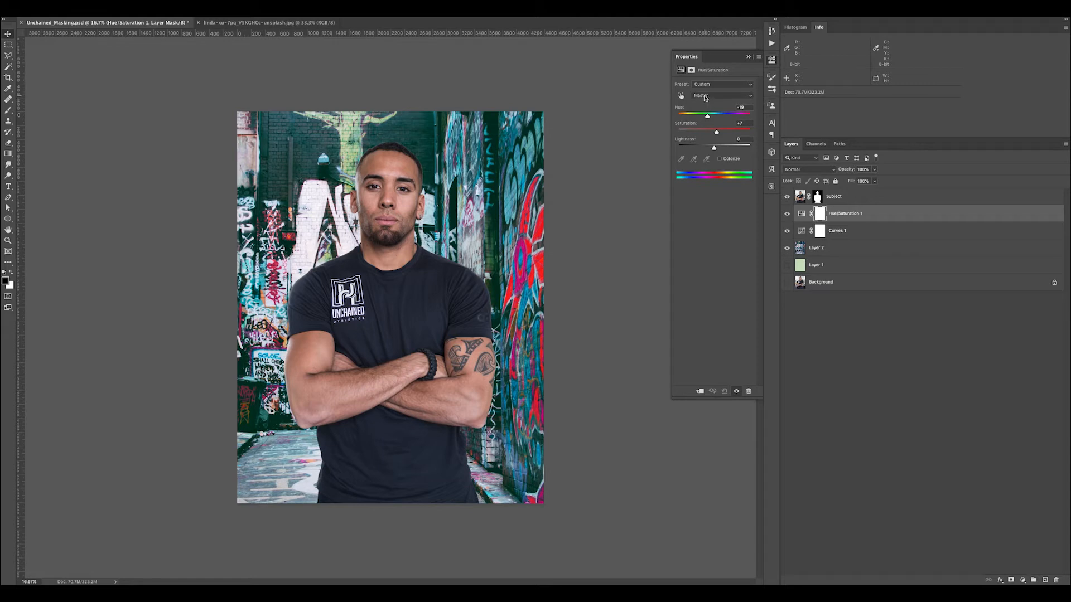
{"action": "left_click", "coordinate": [704, 96]}
{"action": "left_click", "coordinate": [924, 153]}
{"action": "left_click", "coordinate": [787, 214]}
{"action": "left_click", "coordinate": [787, 214]}
Add a Color Balance adjustment over the background, shifting Shadows toward red, slightly toward magenta, and to -20 on Yellow-Blue
{"action": "left_click", "coordinate": [1023, 581]}
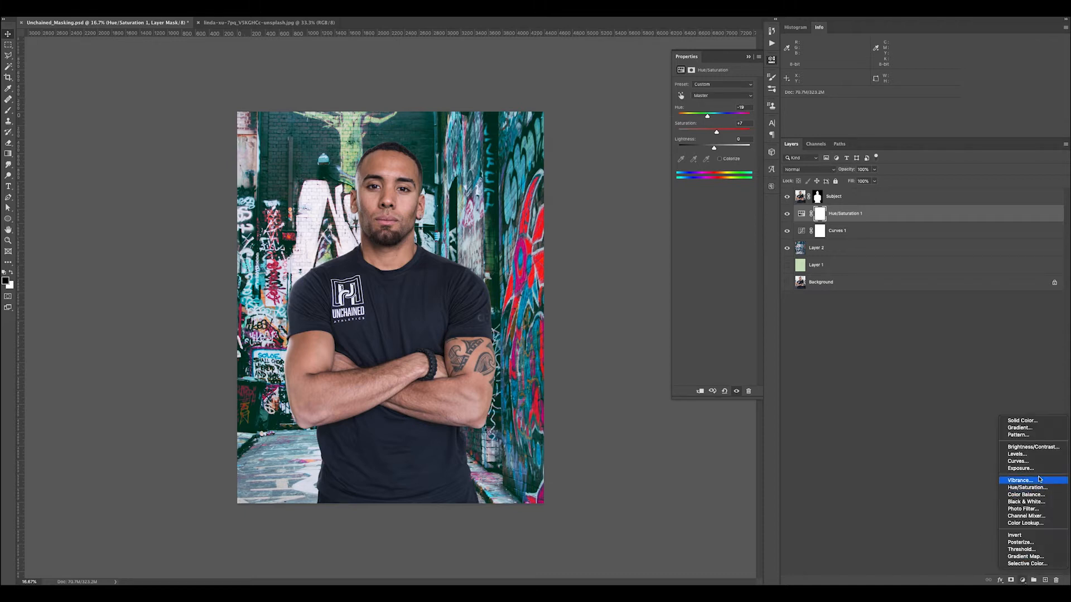
{"action": "left_click", "coordinate": [1027, 495]}
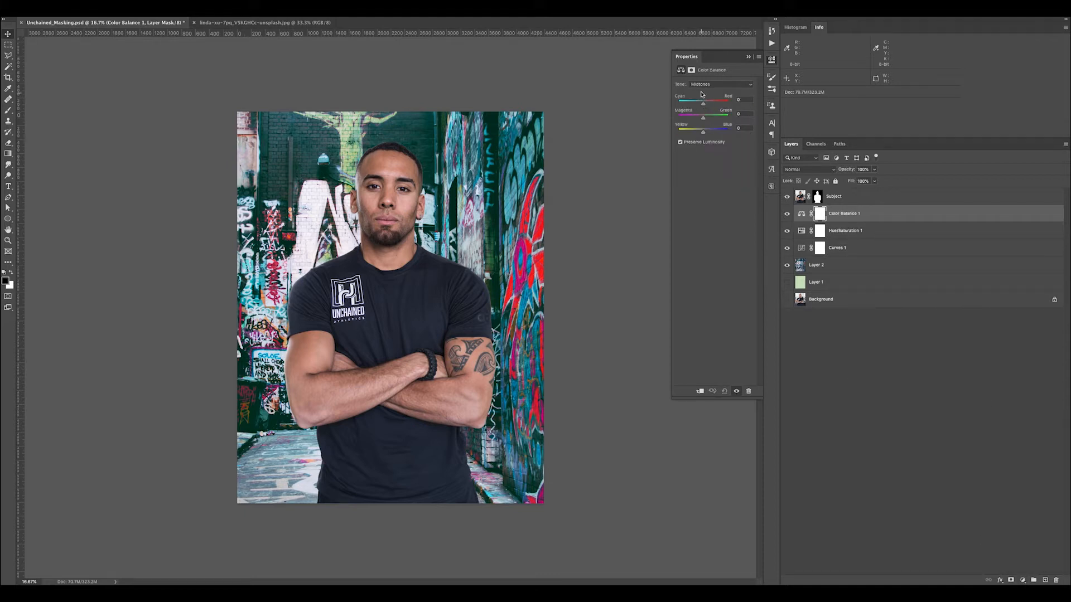
{"action": "left_click", "coordinate": [699, 85]}
{"action": "left_click", "coordinate": [702, 78]}
{"action": "mouse_move", "coordinate": [704, 134]}
{"action": "left_mouse_down"}
{"action": "mouse_move", "coordinate": [709, 105]}
{"action": "mouse_move", "coordinate": [703, 119]}
{"action": "left_mouse_up"}
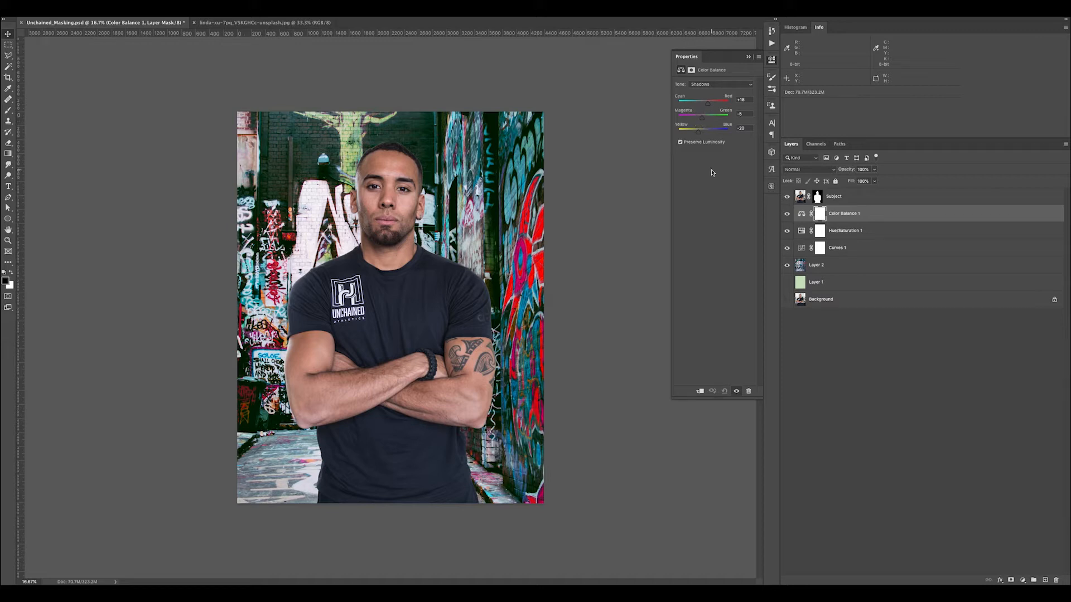
{"action": "mouse_move", "coordinate": [787, 215]}
{"action": "left_mouse_down"}
{"action": "mouse_move", "coordinate": [789, 251]}
{"action": "mouse_move", "coordinate": [786, 212]}
{"action": "left_mouse_up"}
Add a Hue/Saturation adjustment above the Subject layer and clip it to that layer
{"action": "left_click", "coordinate": [894, 204]}
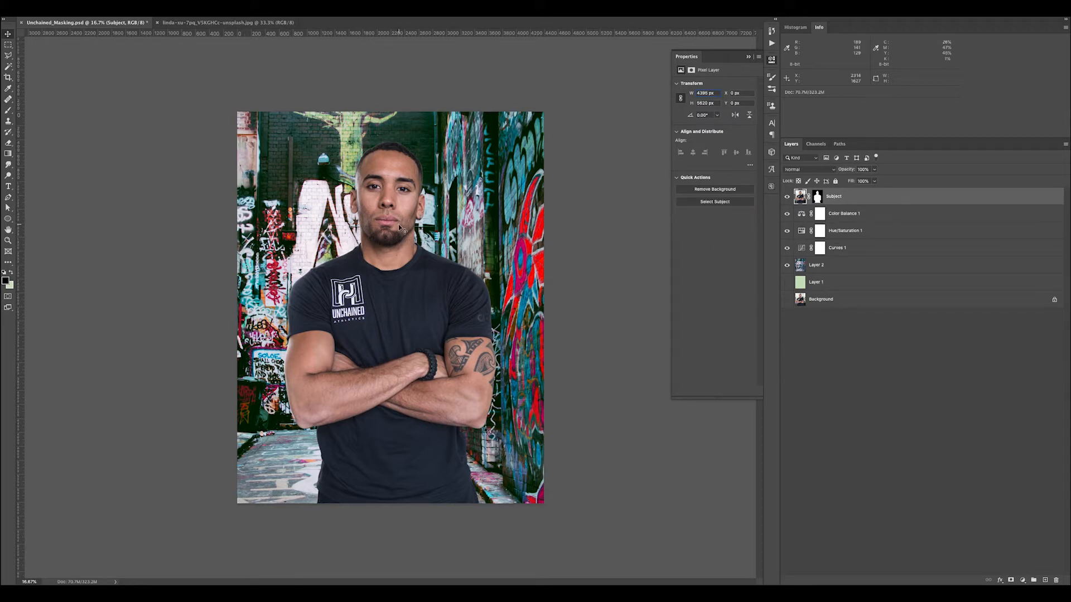
{"action": "key", "text": "super+plus"}
{"action": "key", "text": "super+plus"}
{"action": "key", "text": "super+minus"}
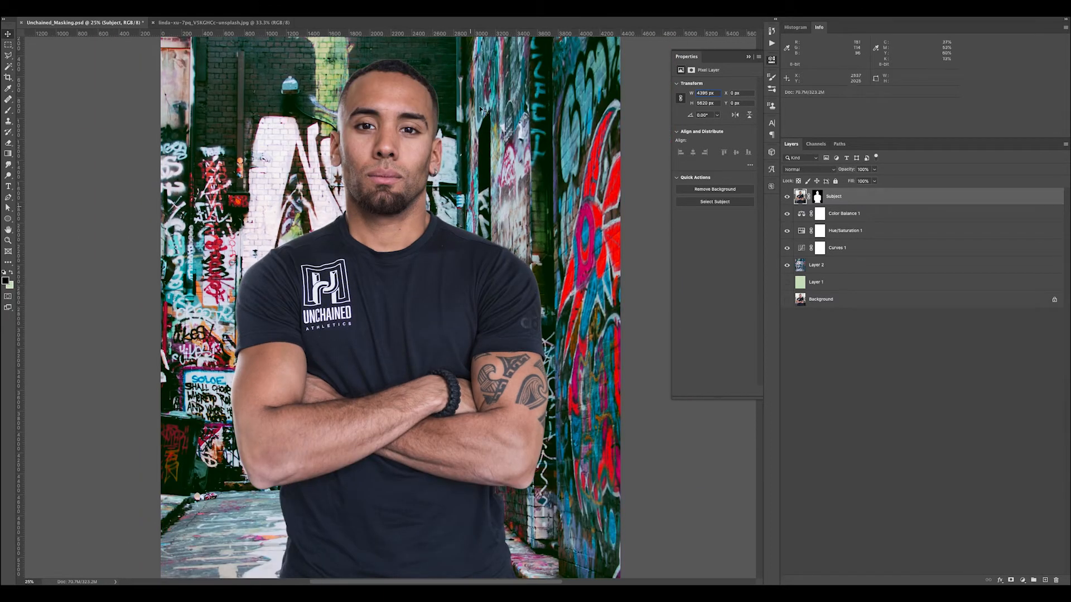
{"action": "left_click", "coordinate": [1023, 581]}
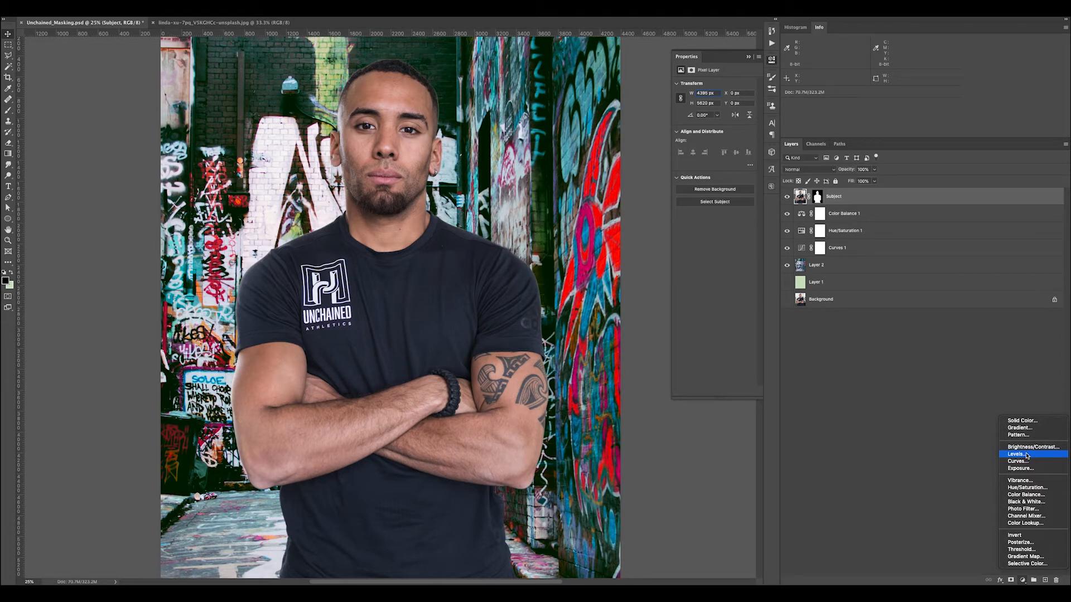
{"action": "left_click", "coordinate": [1038, 490]}
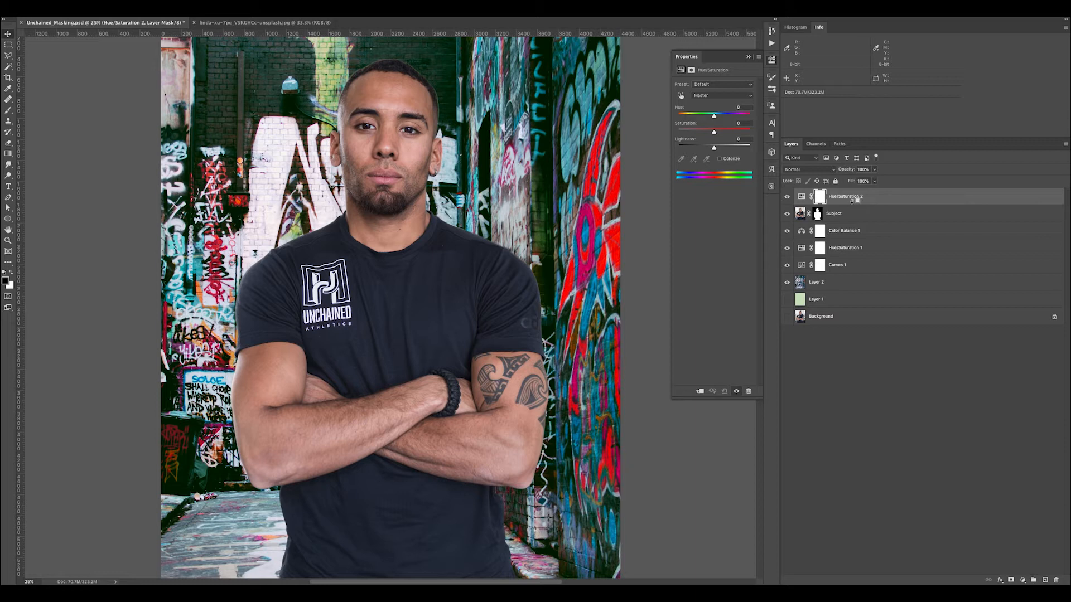
{"action": "left_click_drag", "start_coordinate": [855, 228], "coordinate": [852, 202]}
{"action": "left_click_drag", "start_coordinate": [799, 194], "coordinate": [842, 203]}
{"action": "left_click", "coordinate": [843, 202], "text": "alt"}
Set the Reds in the subject's Hue/Saturation adjustment to Saturation +12 and Lightness -21
{"action": "left_click_drag", "start_coordinate": [715, 117], "coordinate": [710, 116]}
{"action": "key", "text": "ctrl+z"}
{"action": "left_click", "coordinate": [714, 98]}
{"action": "left_click", "coordinate": [715, 101]}
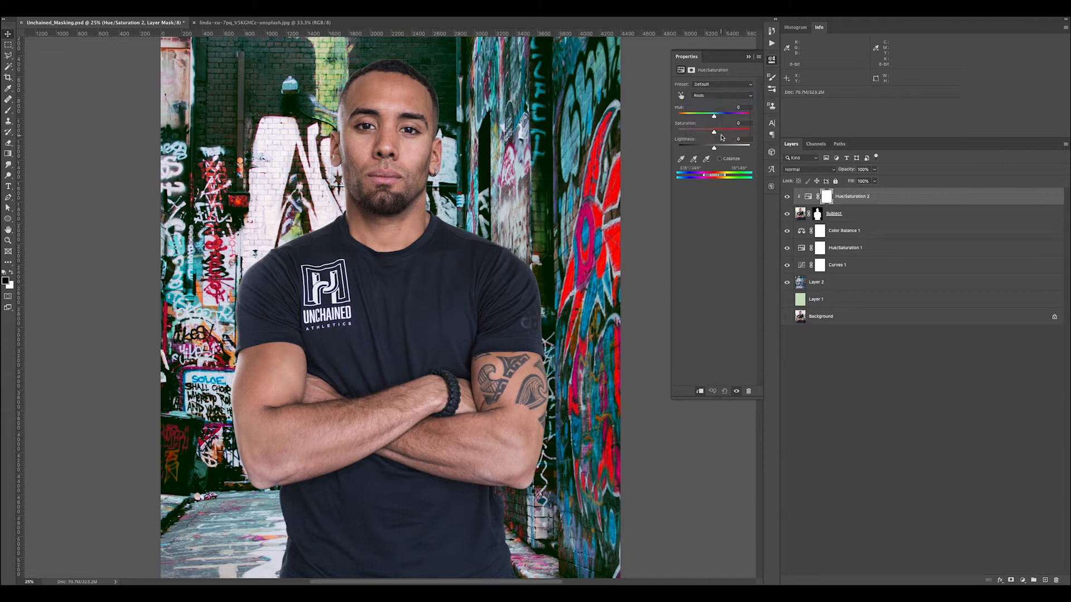
{"action": "mouse_move", "coordinate": [716, 117]}
{"action": "left_mouse_down"}
{"action": "mouse_move", "coordinate": [707, 149]}
{"action": "mouse_move", "coordinate": [719, 133]}
{"action": "left_mouse_up"}
{"action": "left_click", "coordinate": [714, 149]}
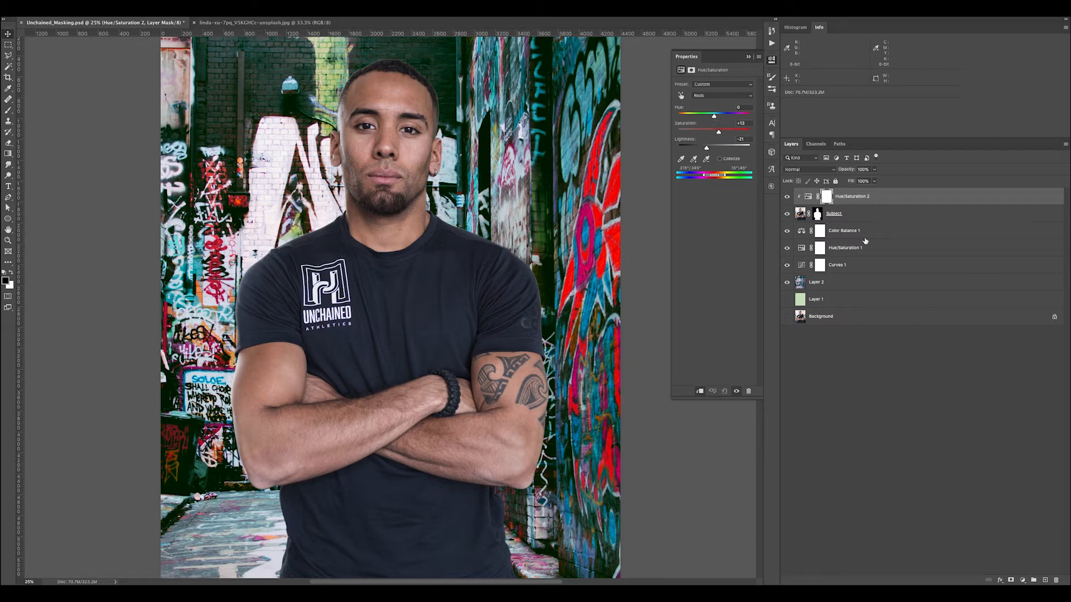
Add a Curves adjustment above the subject's Hue/Saturation adjustment and clip it to the Subject layer
{"action": "left_click", "coordinate": [1022, 580]}
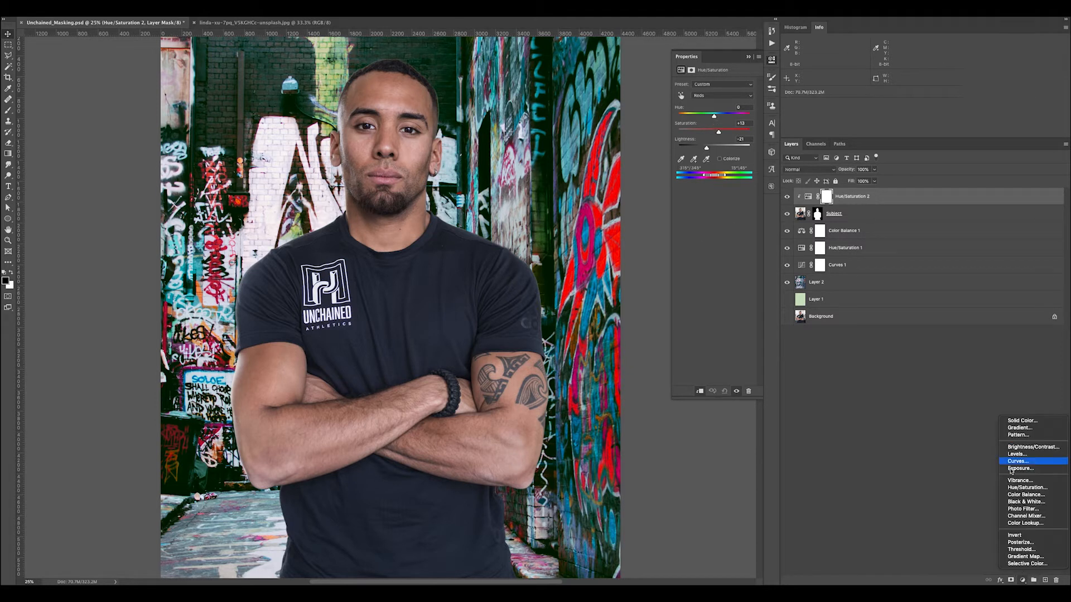
{"action": "left_click", "coordinate": [1018, 461]}
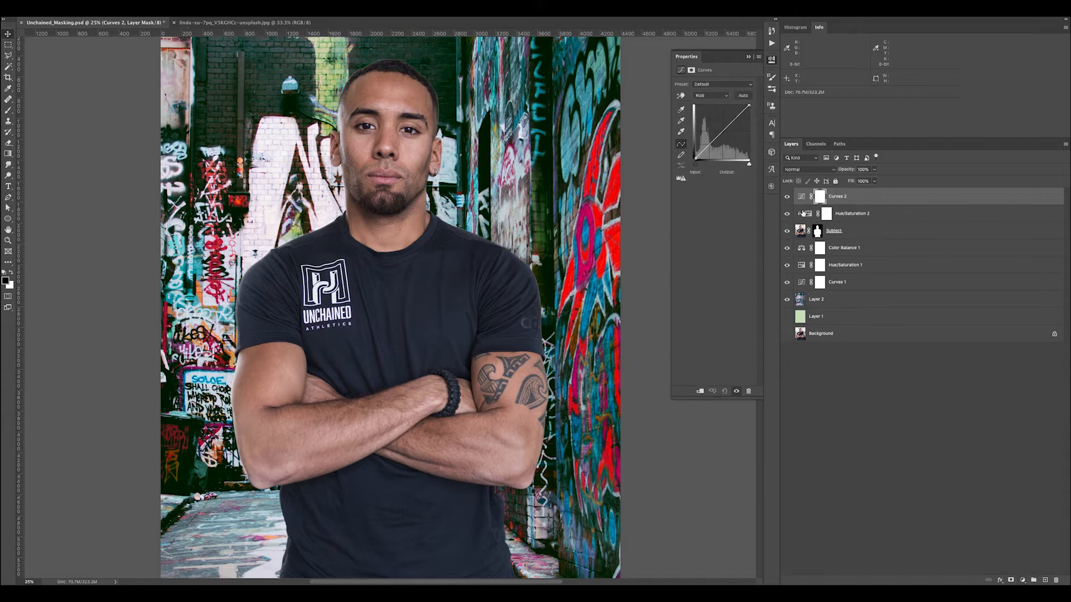
{"action": "left_click", "coordinate": [807, 205], "text": "alt"}
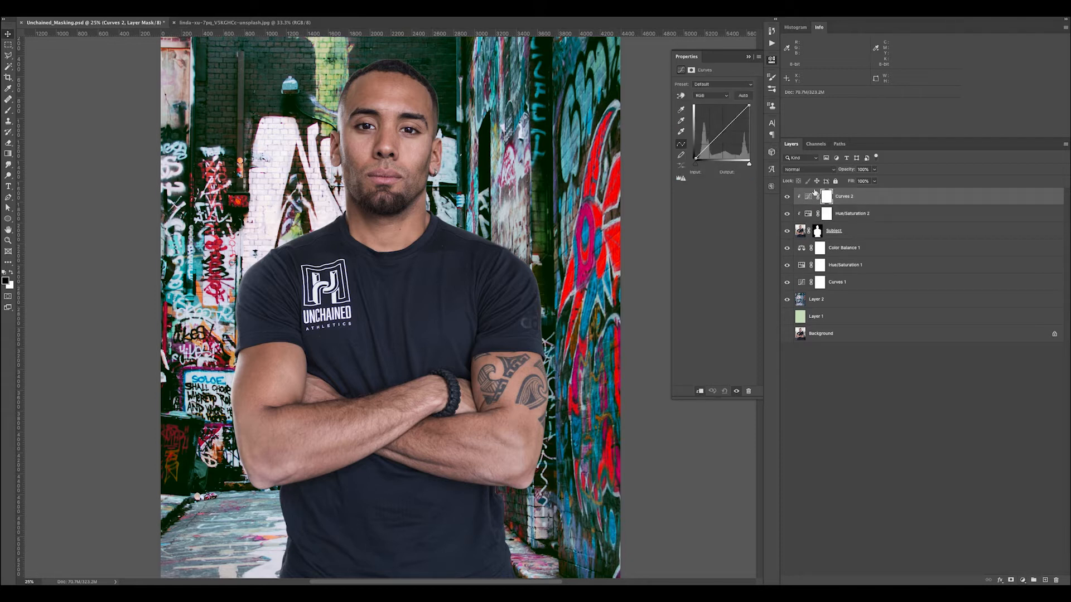
Shape the subject's curve into an S with darker shadows and brighter highlights, and set the adjustment's blend mode to Luminosity
{"action": "left_click", "coordinate": [736, 117]}
{"action": "mouse_move", "coordinate": [706, 147]}
{"action": "left_mouse_down"}
{"action": "mouse_move", "coordinate": [736, 118]}
{"action": "mouse_move", "coordinate": [707, 152]}
{"action": "left_mouse_up"}
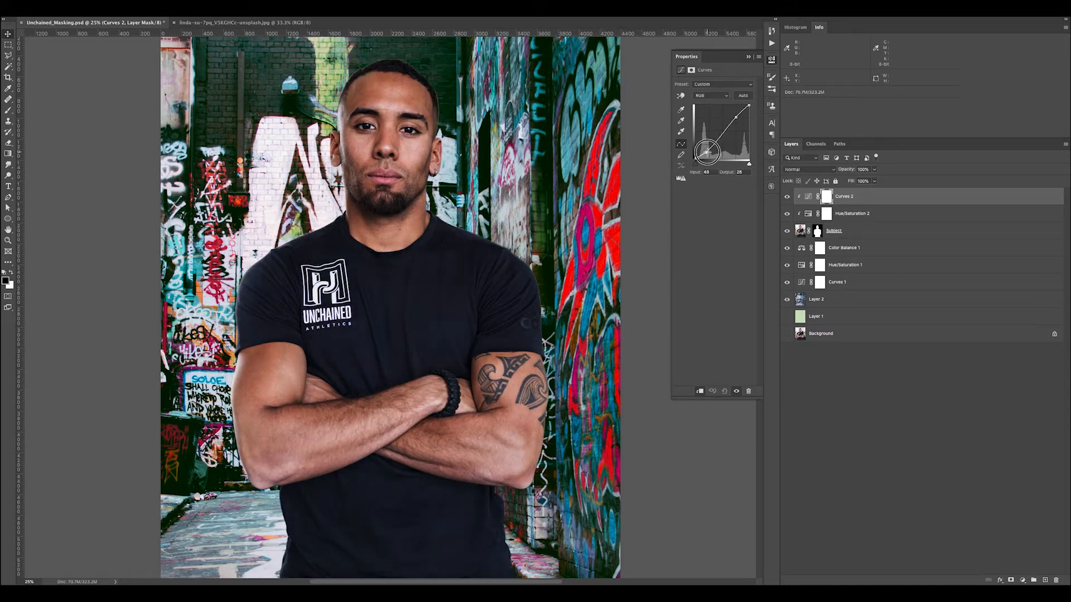
{"action": "left_click", "coordinate": [736, 115]}
{"action": "left_click", "coordinate": [798, 171]}
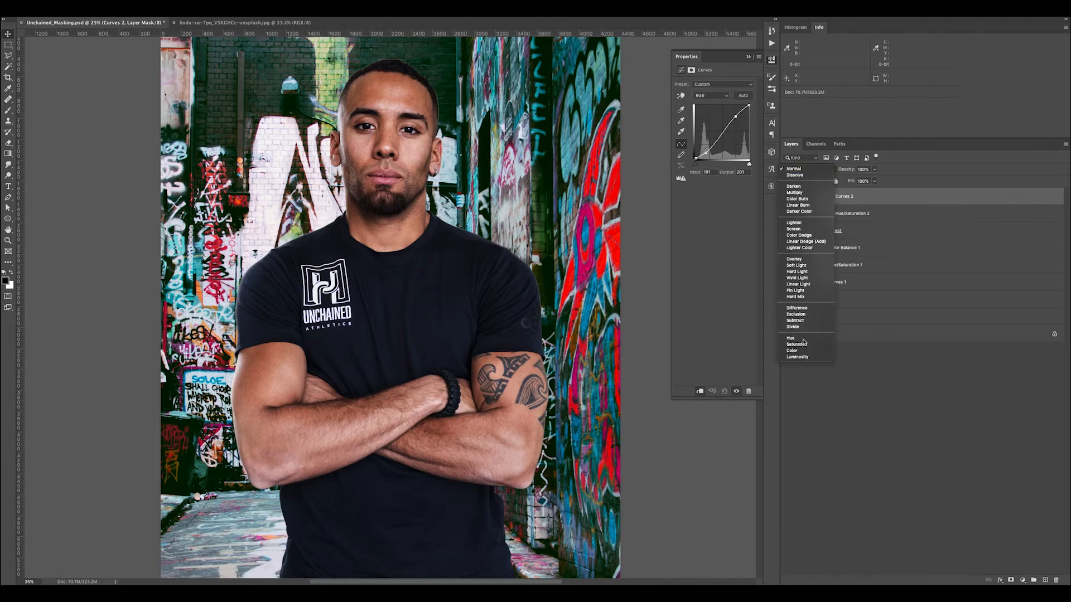
{"action": "left_click", "coordinate": [797, 357]}
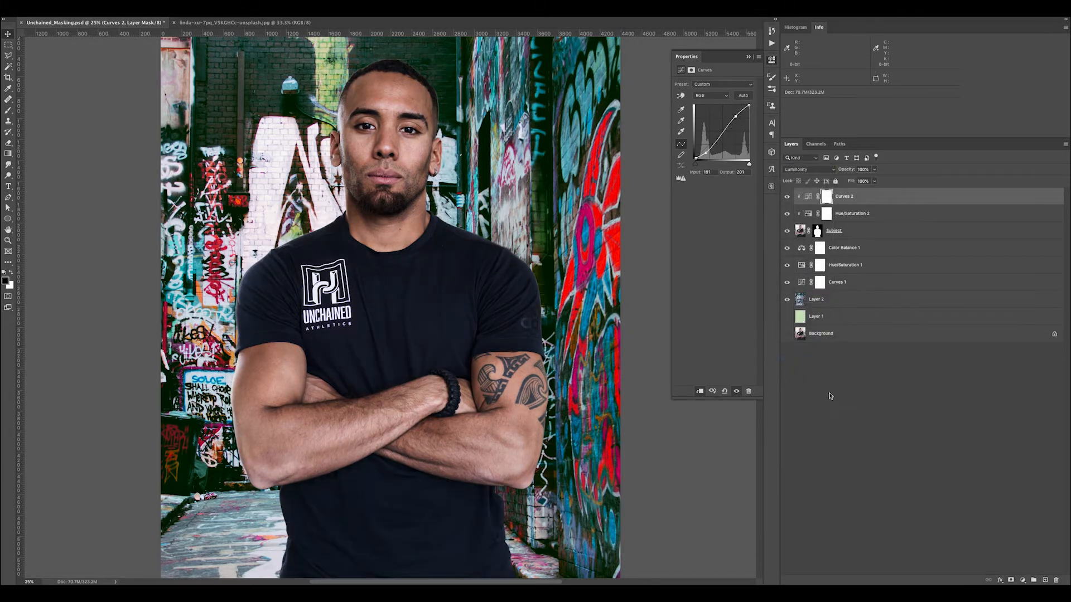
Examine the composite as a whole and close up on the subject, and compare it with the clipped adjustments hidden and shown
{"action": "key", "text": "ctrl+minus"}
{"action": "key", "text": "ctrl+minus"}
{"action": "key", "text": "ctrl+minus"}
{"action": "key", "text": "ctrl+minus"}
{"action": "key", "text": "ctrl+plus"}
{"action": "key", "text": "ctrl+plus"}
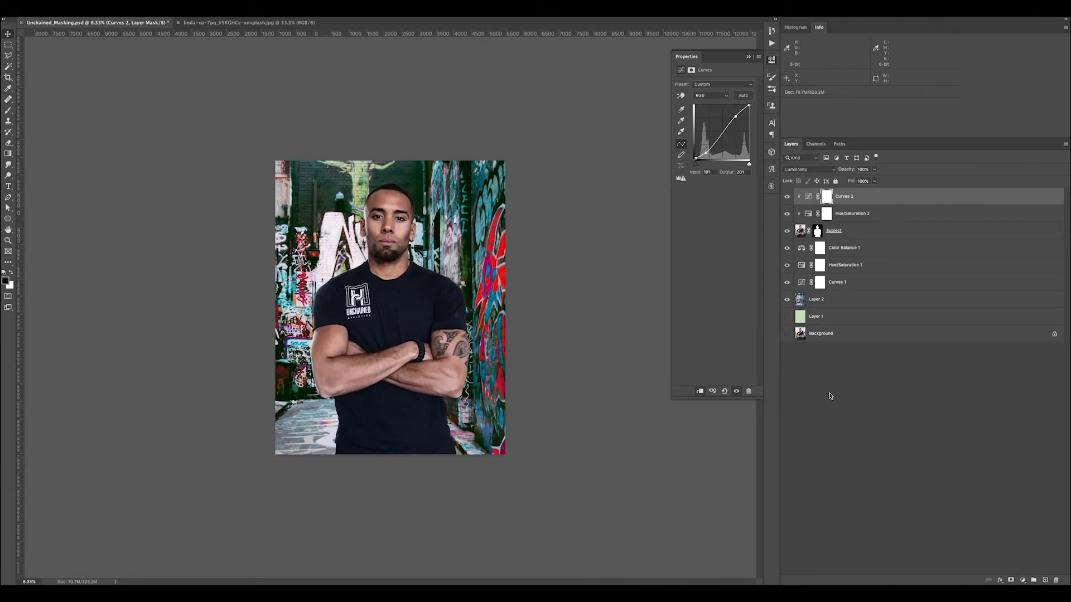
{"action": "key", "text": "ctrl+minus"}
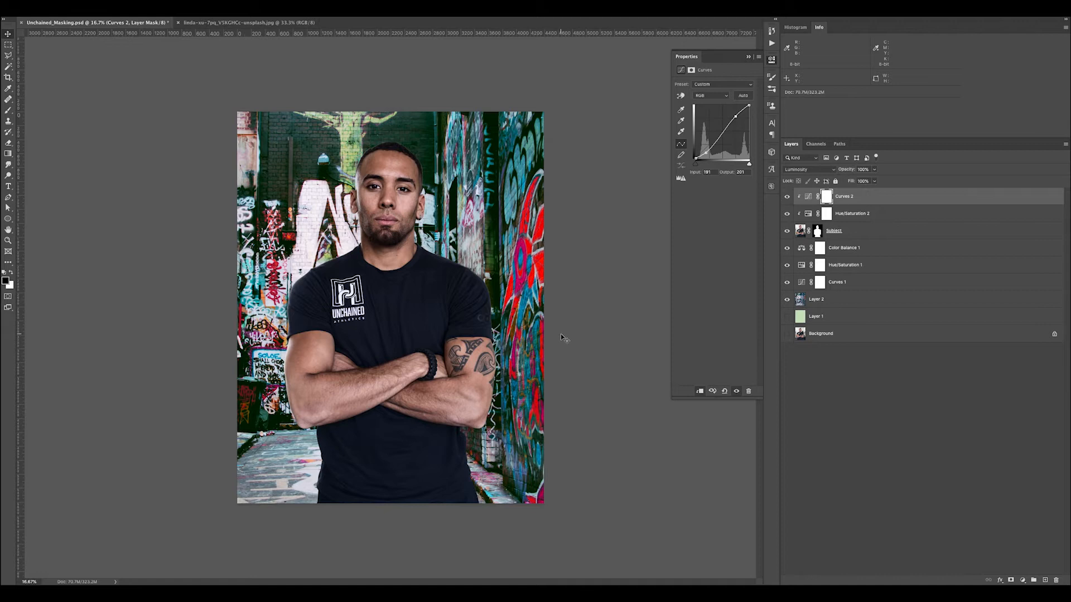
{"action": "key", "text": "z"}
{"action": "left_click_drag", "start_coordinate": [395, 213], "coordinate": [387, 275]}
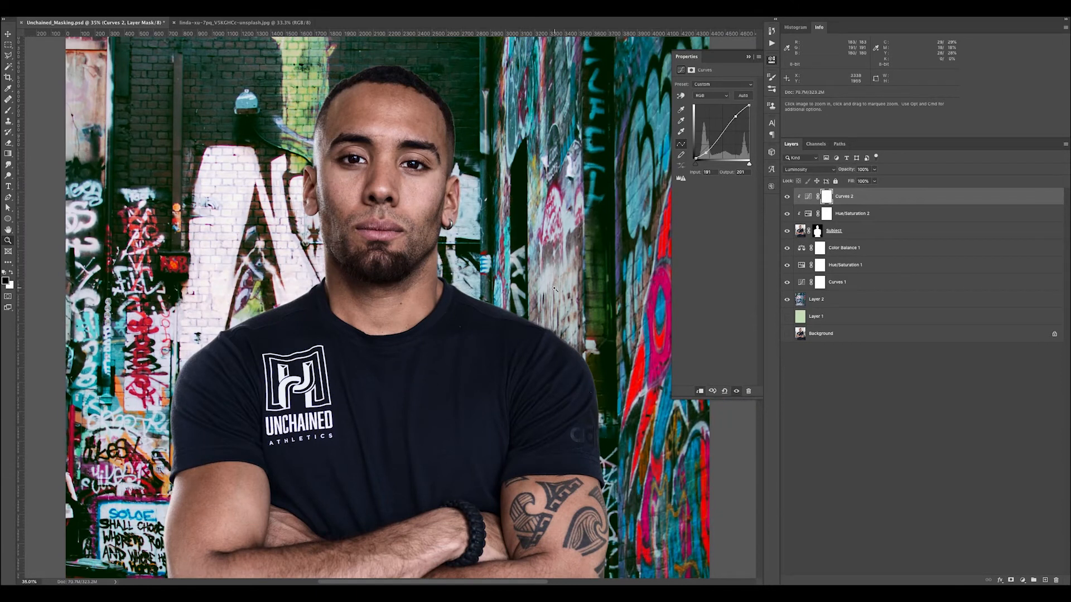
{"action": "key", "text": "super+minus"}
{"action": "key", "text": "super+minus"}
{"action": "key", "text": "super+minus"}
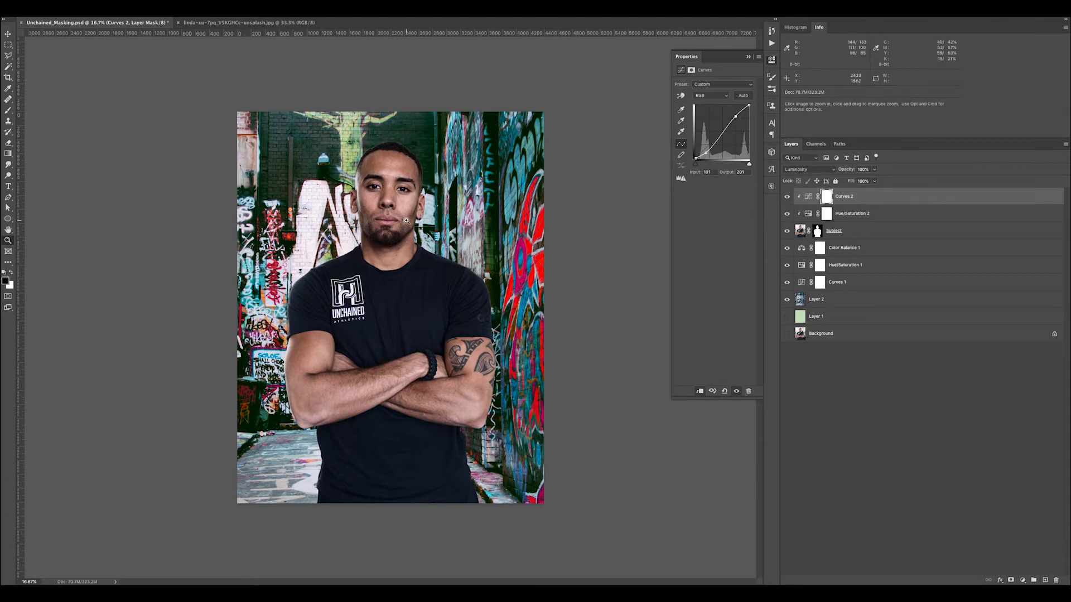
{"action": "left_click", "coordinate": [788, 203]}
{"action": "left_click_drag", "start_coordinate": [789, 204], "coordinate": [786, 197]}
Open the graffiti background layer, Layer 2, in the Blur Gallery with Iris Blur, and replace Iris Blur with Field Blur
{"action": "left_click", "coordinate": [887, 302]}
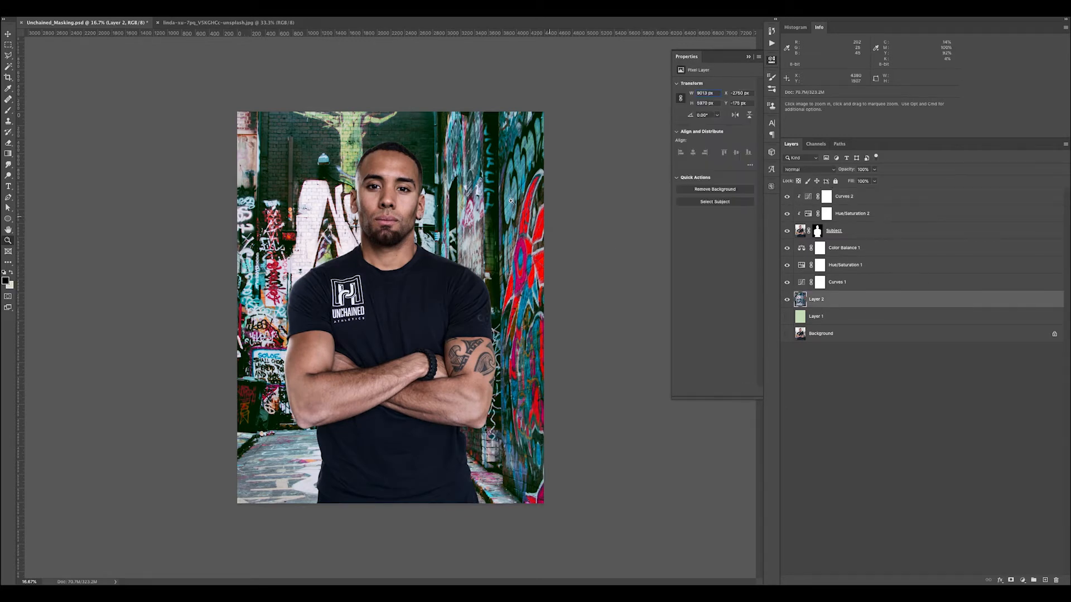
{"action": "left_click", "coordinate": [201, 9]}
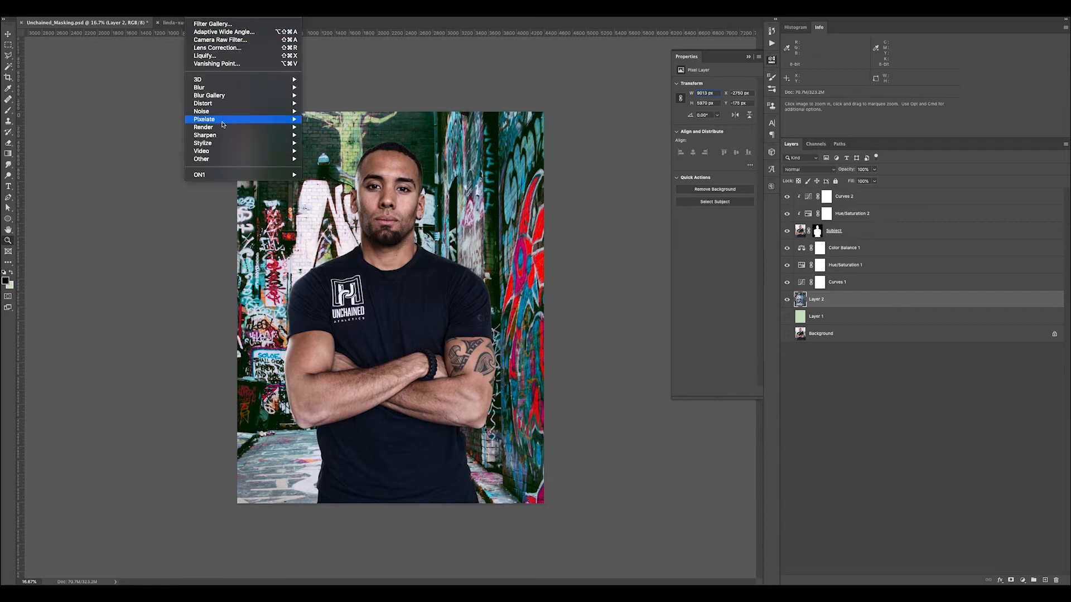
{"action": "mouse_move", "coordinate": [221, 88]}
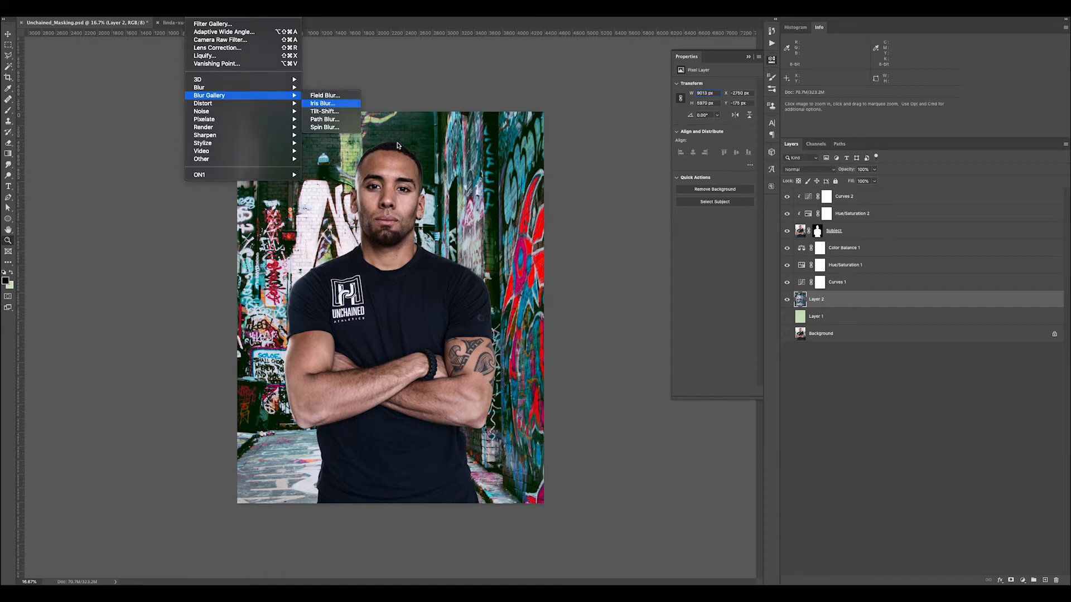
{"action": "left_click", "coordinate": [332, 106]}
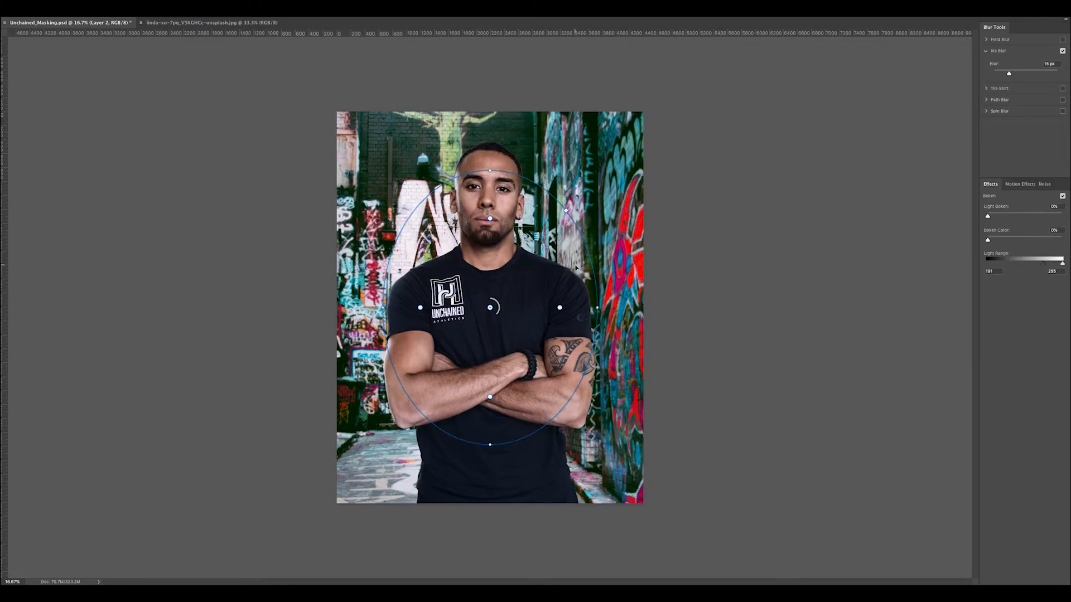
{"action": "left_click_drag", "start_coordinate": [490, 171], "coordinate": [490, 190]}
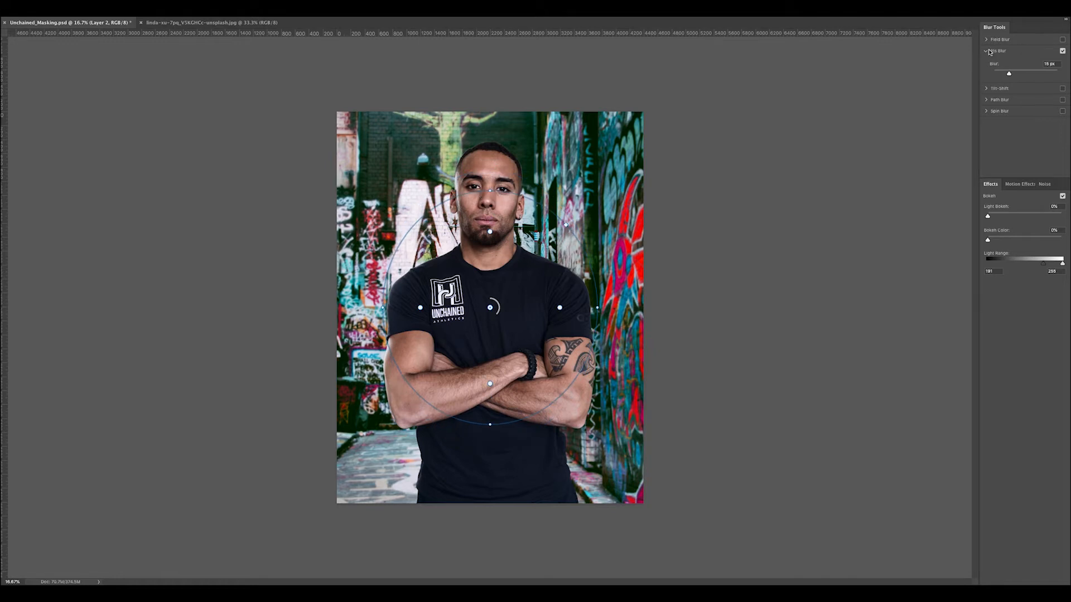
{"action": "left_click", "coordinate": [1063, 51]}
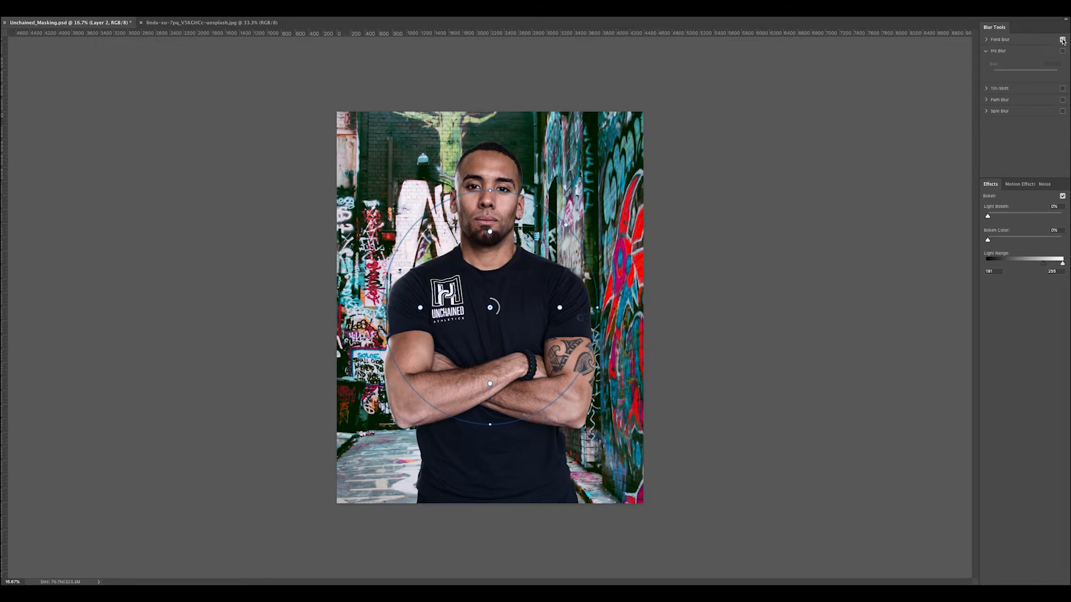
{"action": "left_click", "coordinate": [1063, 40]}
{"action": "left_click_drag", "start_coordinate": [497, 315], "coordinate": [483, 324]}
{"action": "left_click_drag", "start_coordinate": [593, 311], "coordinate": [576, 311]}
{"action": "key", "text": "super+z"}
Move the Field Blur pin up to the subject's chin and slightly increase its blur
{"action": "left_click", "coordinate": [988, 40]}
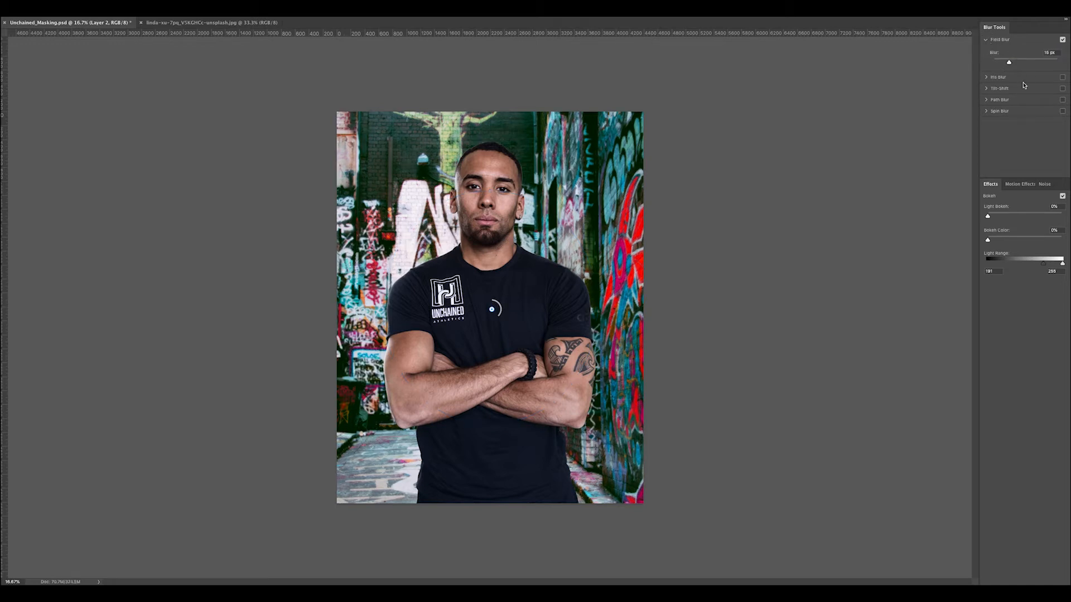
{"action": "mouse_move", "coordinate": [1009, 62]}
{"action": "left_mouse_down"}
{"action": "mouse_move", "coordinate": [1025, 64]}
{"action": "mouse_move", "coordinate": [1010, 64]}
{"action": "left_mouse_up"}
{"action": "left_click_drag", "start_coordinate": [491, 309], "coordinate": [490, 245]}
{"action": "left_click_drag", "start_coordinate": [1009, 62], "coordinate": [1011, 64]}
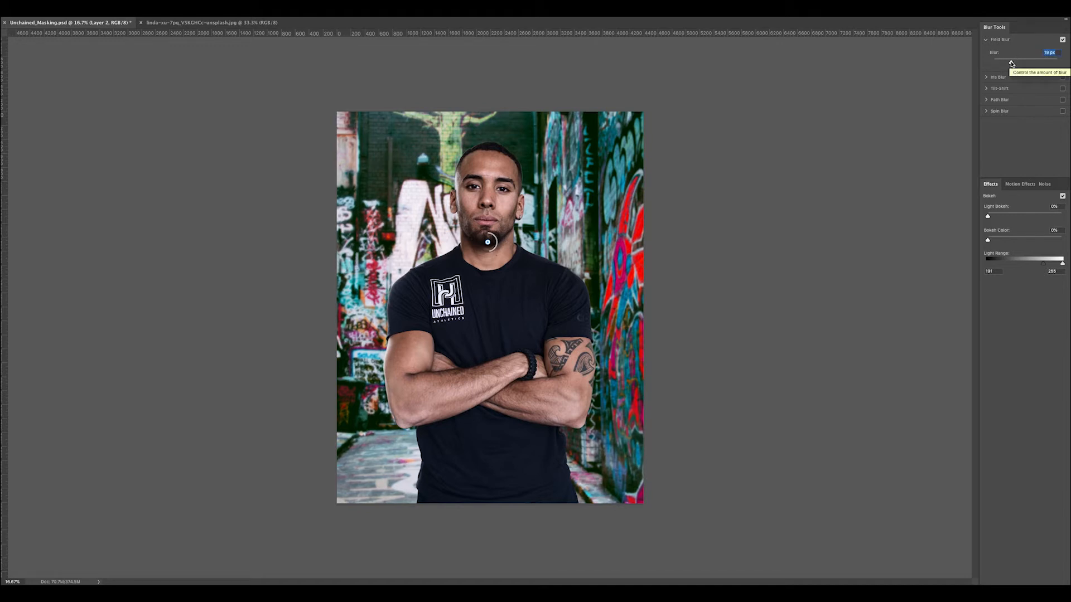
Set the Field Blur amount to 22 px, check the blurred background close up, and apply the blur
{"action": "left_click", "coordinate": [1011, 63]}
{"action": "left_click", "coordinate": [1011, 63]}
{"action": "left_click_drag", "start_coordinate": [1011, 63], "coordinate": [1012, 63]}
{"action": "key", "text": "ctrl+plus"}
{"action": "key", "text": "ctrl+plus"}
{"action": "key", "text": "ctrl+plus"}
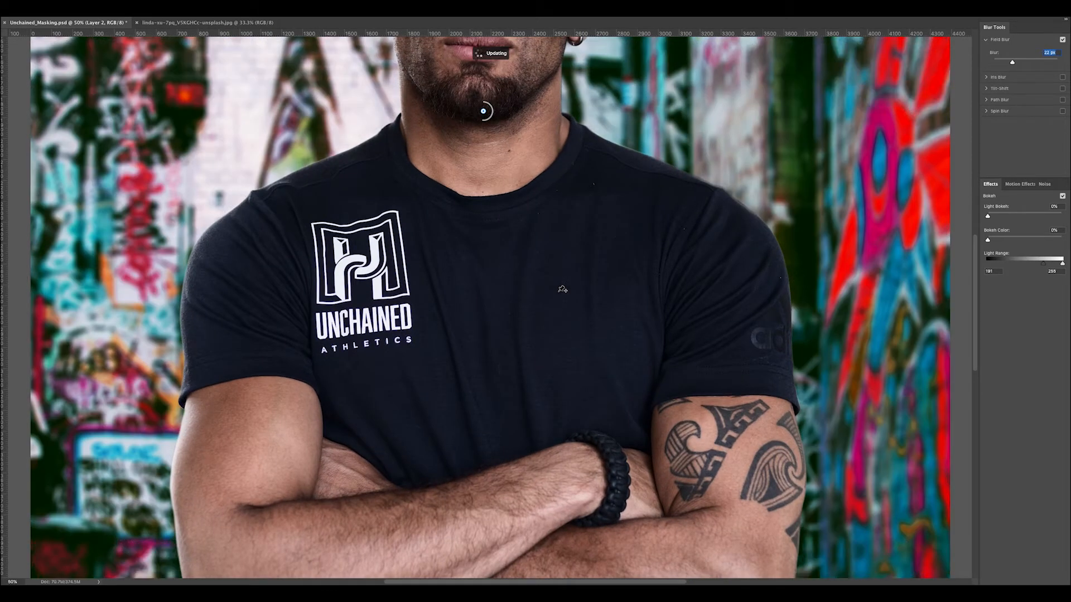
{"action": "key", "text": "ctrl+minus"}
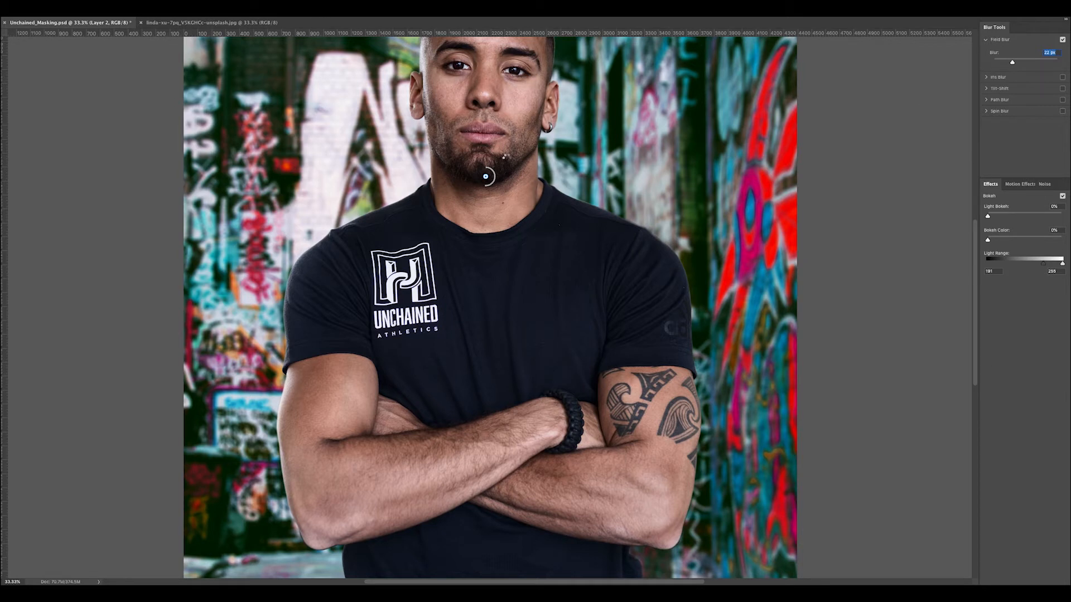
{"action": "key", "text": "Return"}
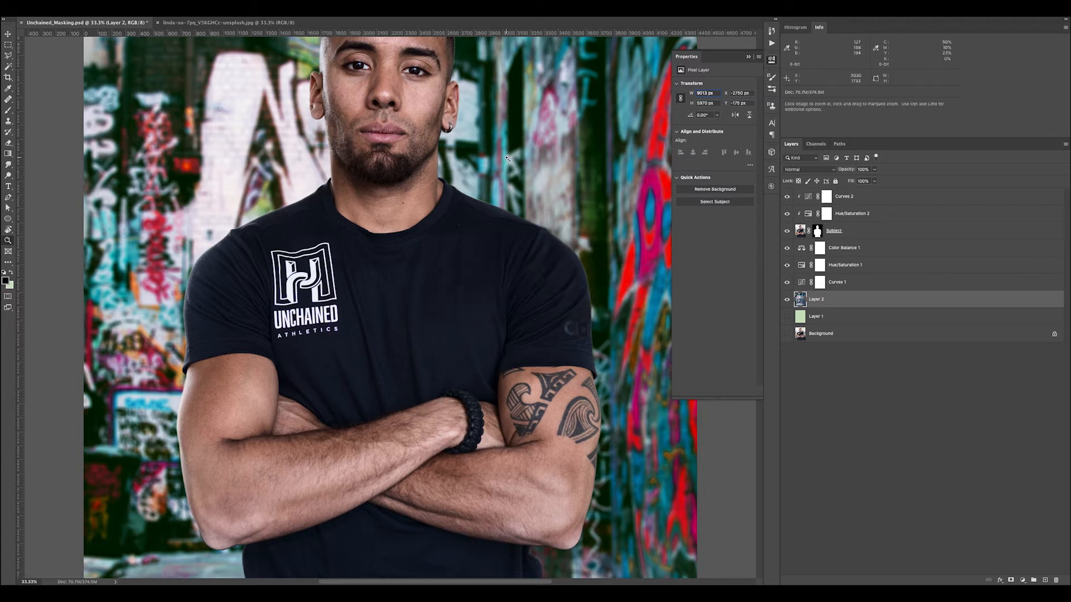
Hide the background adjustments, show the original Background layer, and toggle Layer 2 to compare the blurred alley with the original background
{"action": "key", "text": "super+minus"}
{"action": "key", "text": "super+minus"}
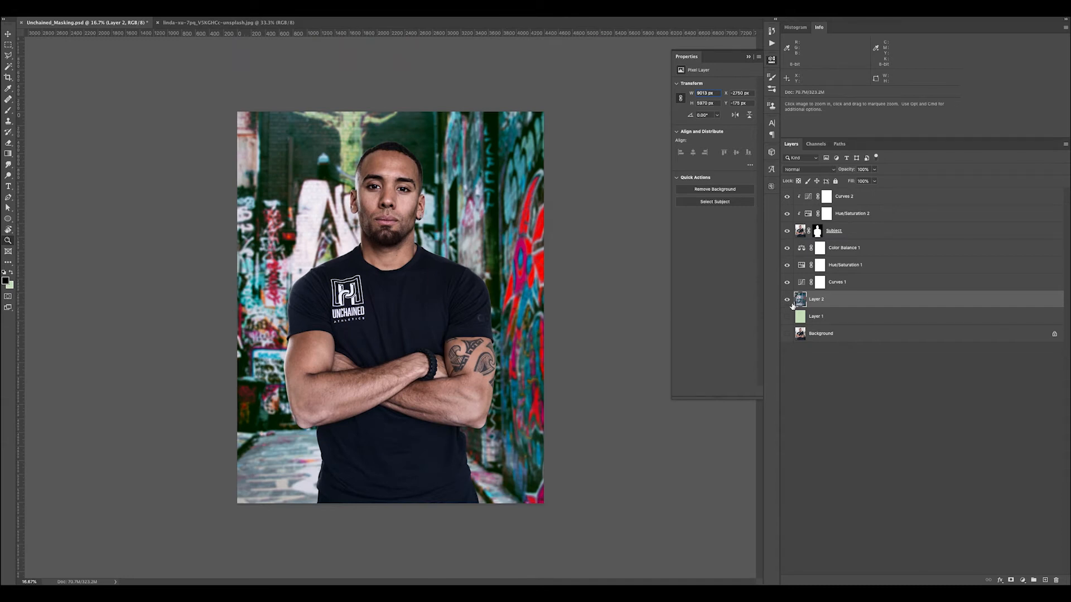
{"action": "left_click_drag", "start_coordinate": [788, 249], "coordinate": [787, 300]}
{"action": "left_click", "coordinate": [787, 333]}
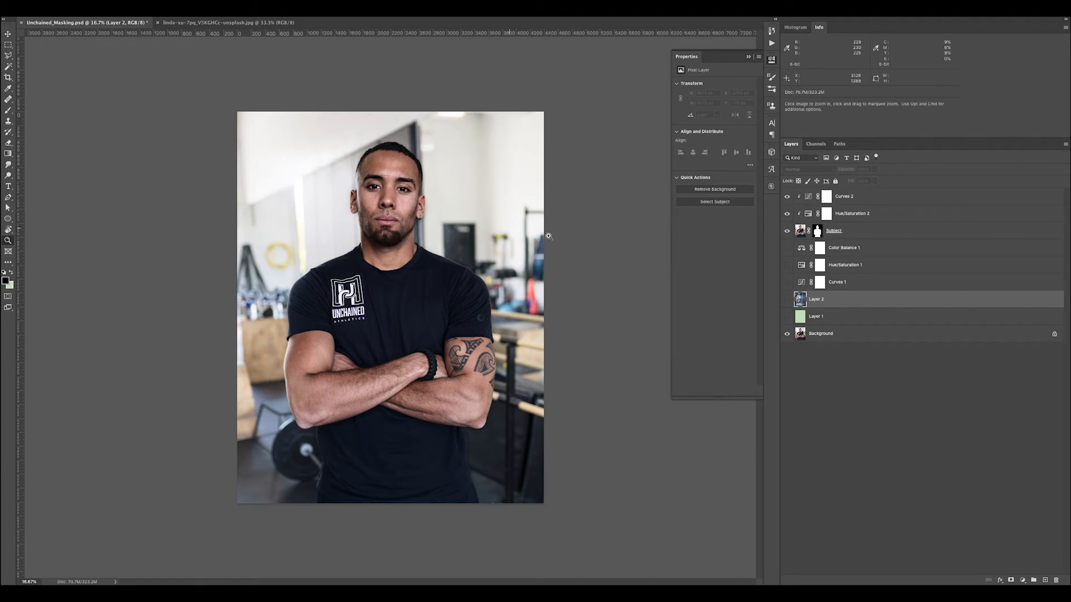
{"action": "left_click", "coordinate": [787, 300]}
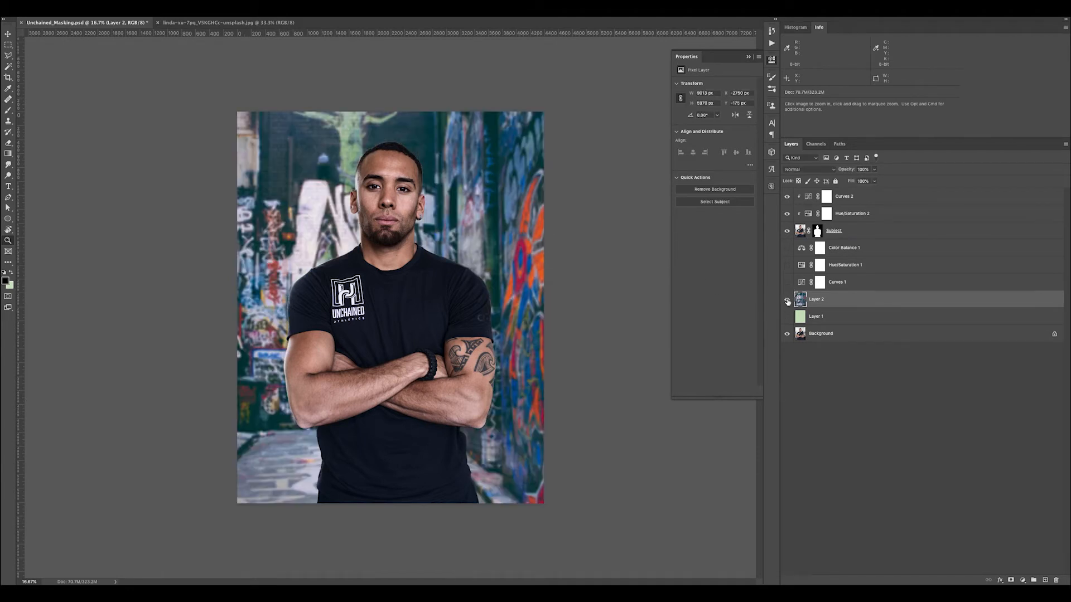
{"action": "left_click", "coordinate": [787, 300]}
{"action": "left_click", "coordinate": [787, 300]}
{"action": "left_click", "coordinate": [787, 300]}
{"action": "left_click", "coordinate": [787, 301]}
{"action": "left_click", "coordinate": [787, 301]}
{"action": "left_click", "coordinate": [787, 301]}
{"action": "left_click", "coordinate": [787, 300]}
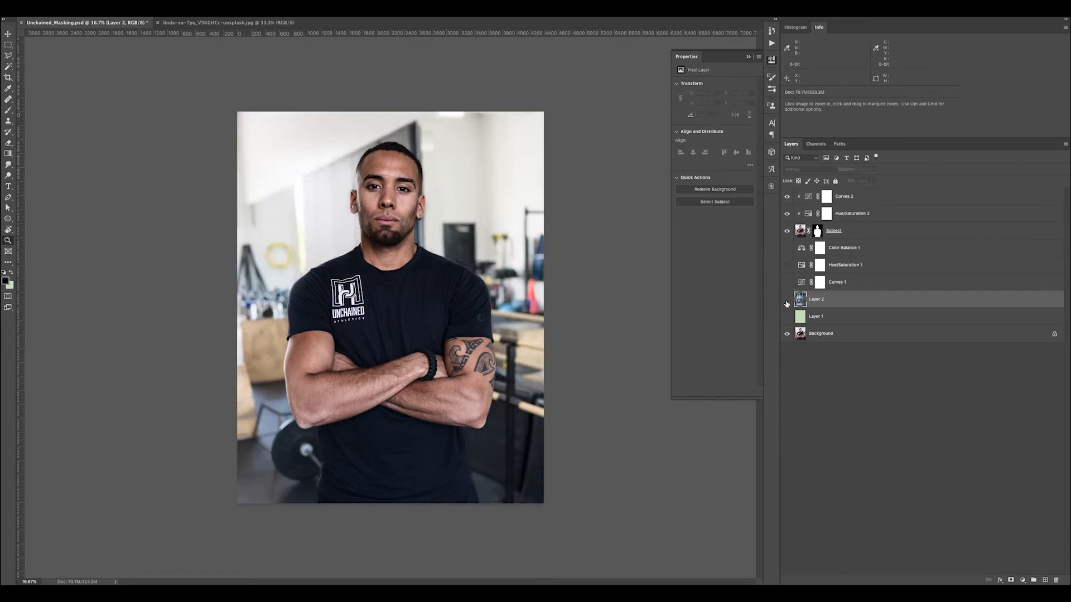
{"action": "left_click", "coordinate": [787, 302]}
{"action": "left_click", "coordinate": [787, 303]}
{"action": "left_click", "coordinate": [787, 303]}
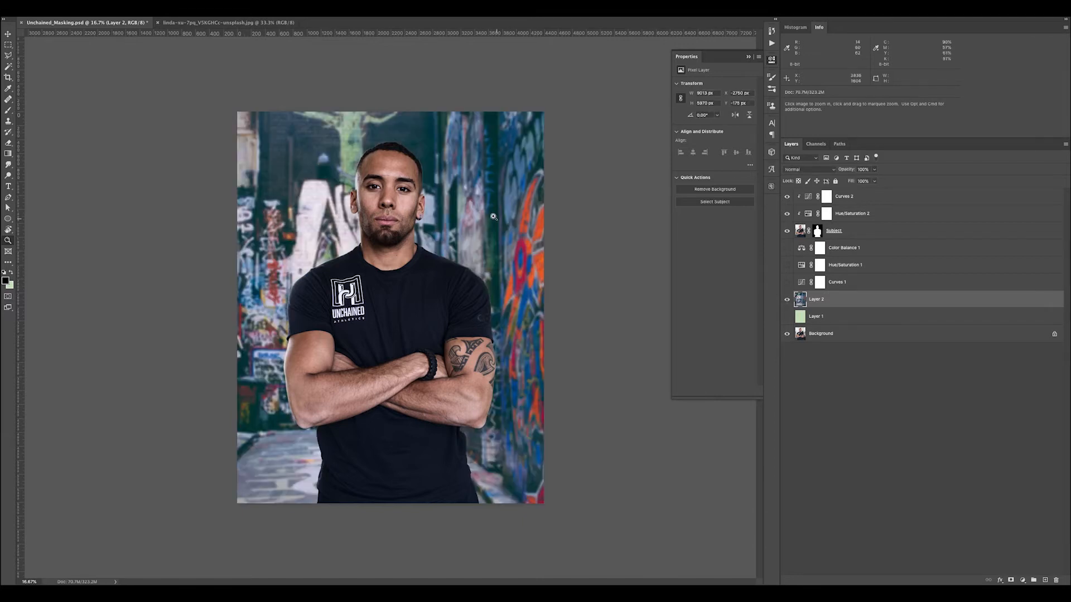
Shift the graffiti background layer down to Y 0 px and show its Curves, Hue/Saturation and Color Balance adjustments again
{"action": "left_click_drag", "start_coordinate": [494, 205], "coordinate": [494, 221]}
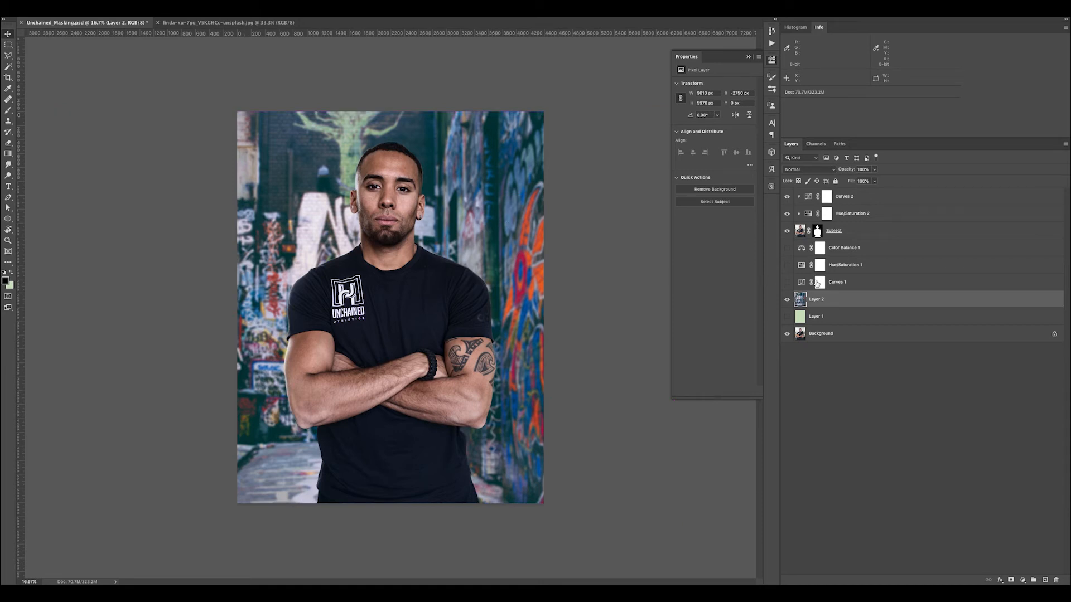
{"action": "left_click_drag", "start_coordinate": [787, 283], "coordinate": [787, 247]}
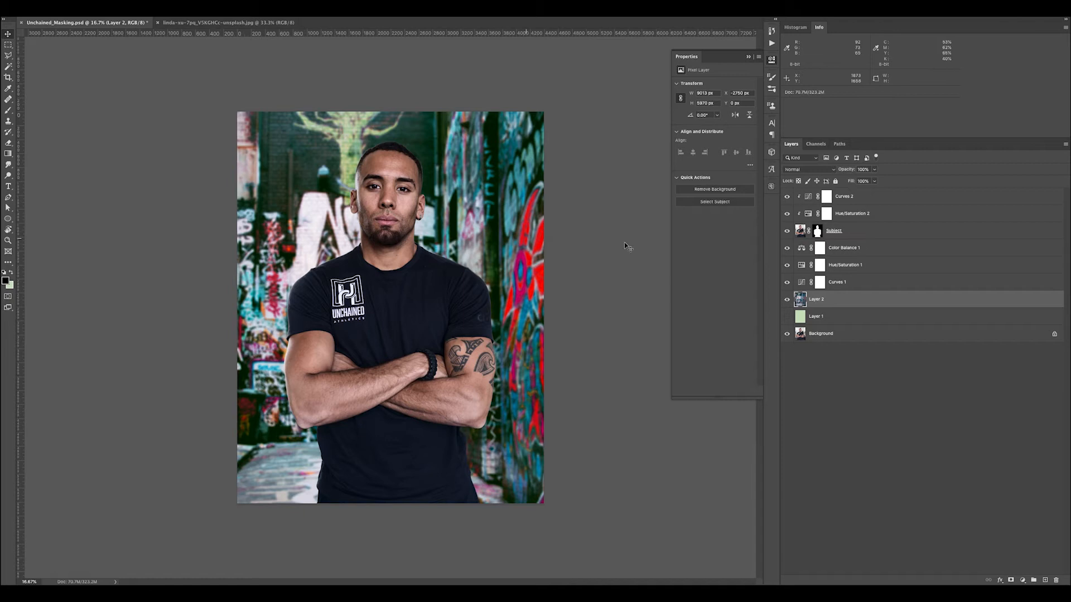
Add an empty layer between the Color Balance adjustment and the Subject layer, and activate the Gradient tool with default colors
{"action": "left_click", "coordinate": [873, 250]}
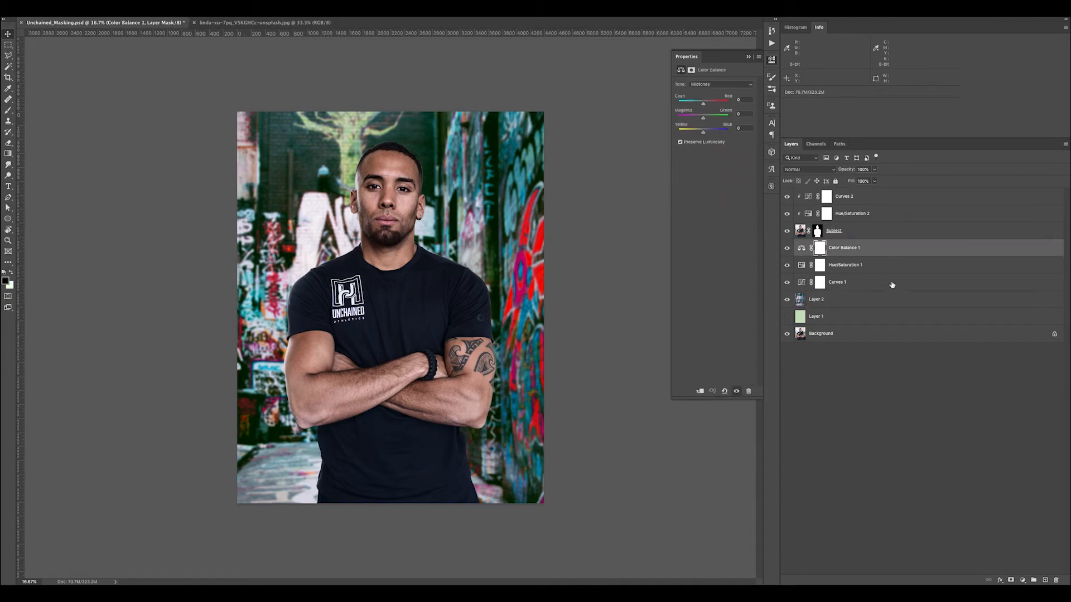
{"action": "left_click", "coordinate": [1045, 580]}
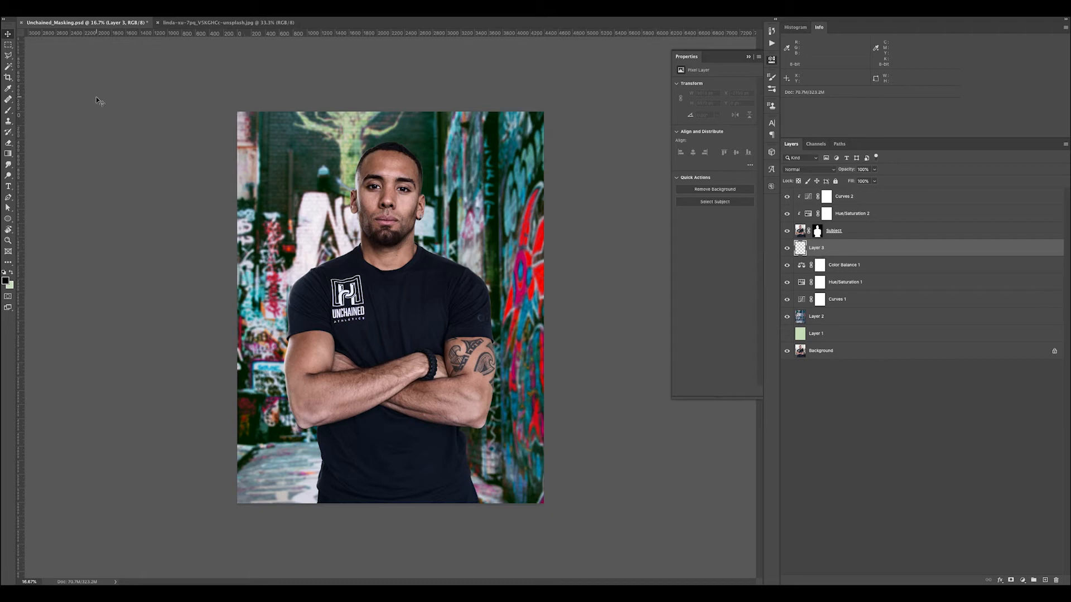
{"action": "key", "text": "g"}
{"action": "key", "text": "d"}
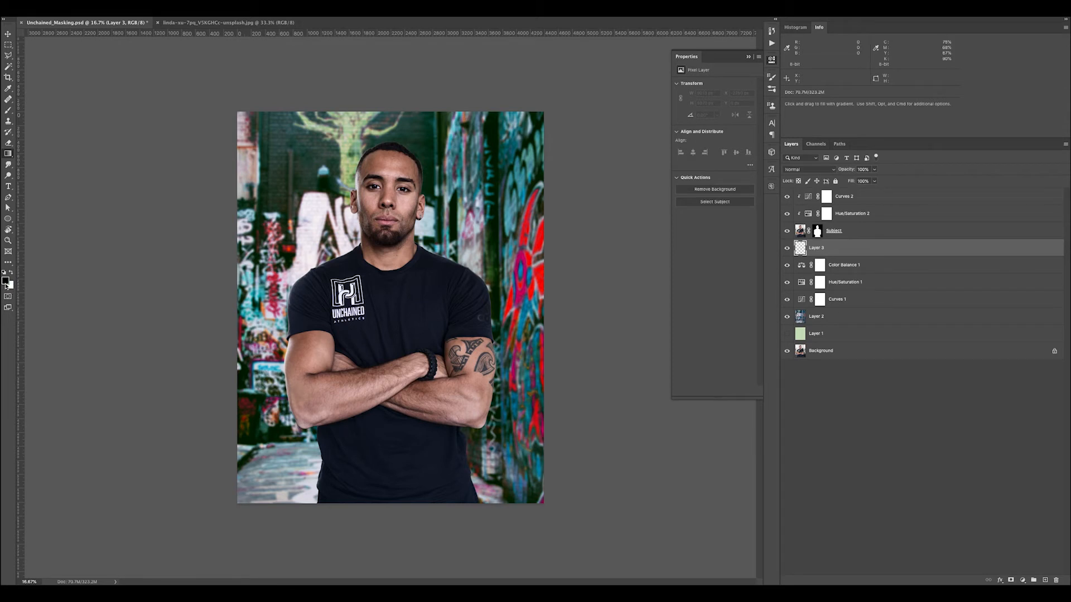
Make white the foreground color for the gradient and check the available gradient presets
{"action": "left_click", "coordinate": [10, 287]}
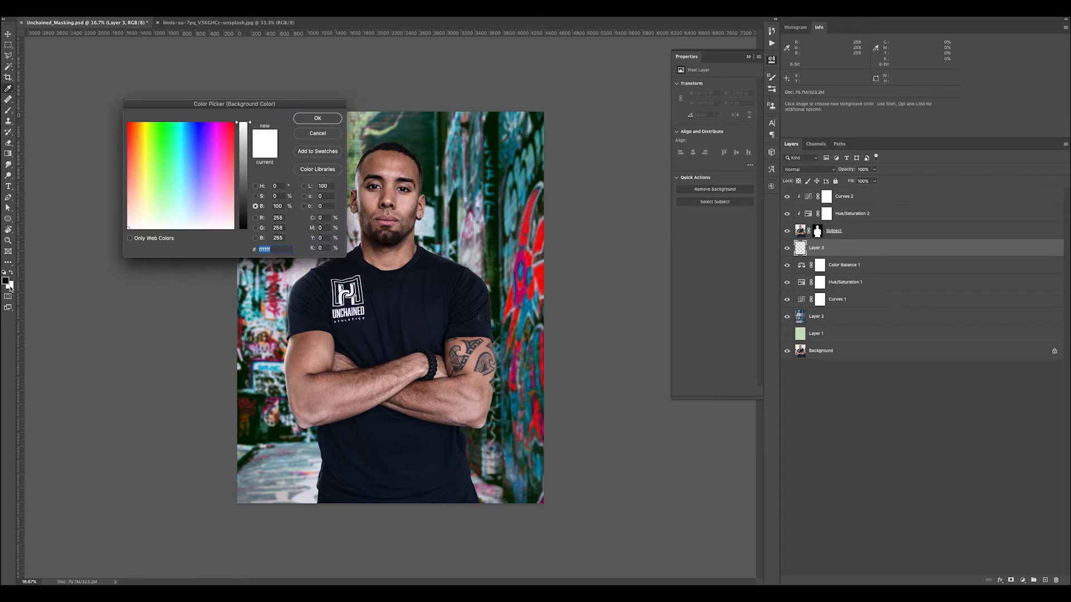
{"action": "left_click", "coordinate": [300, 119]}
{"action": "key", "text": "x"}
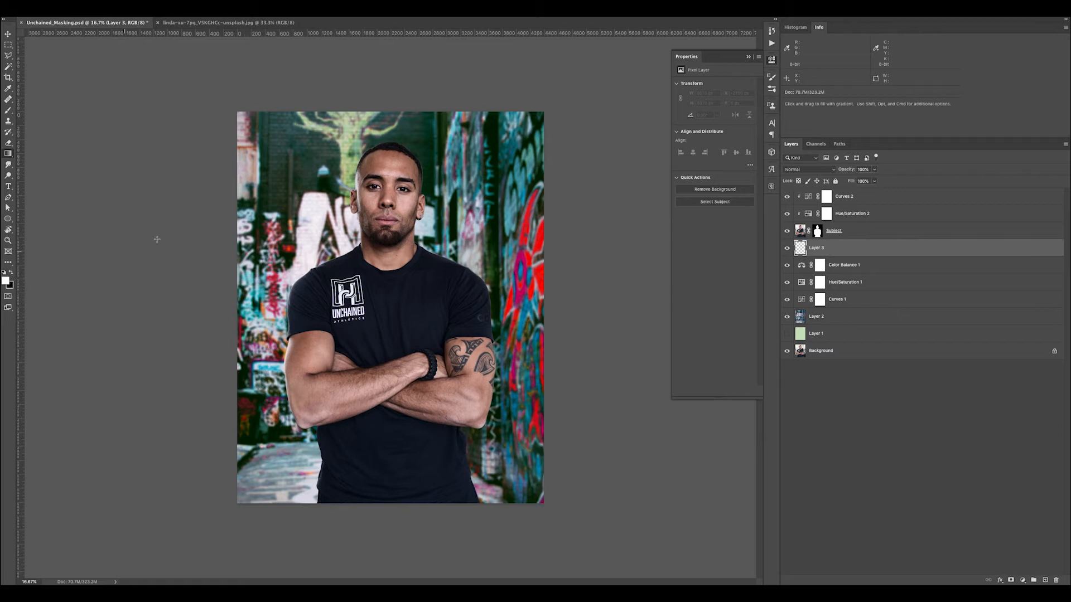
{"action": "left_click", "coordinate": [68, 9]}
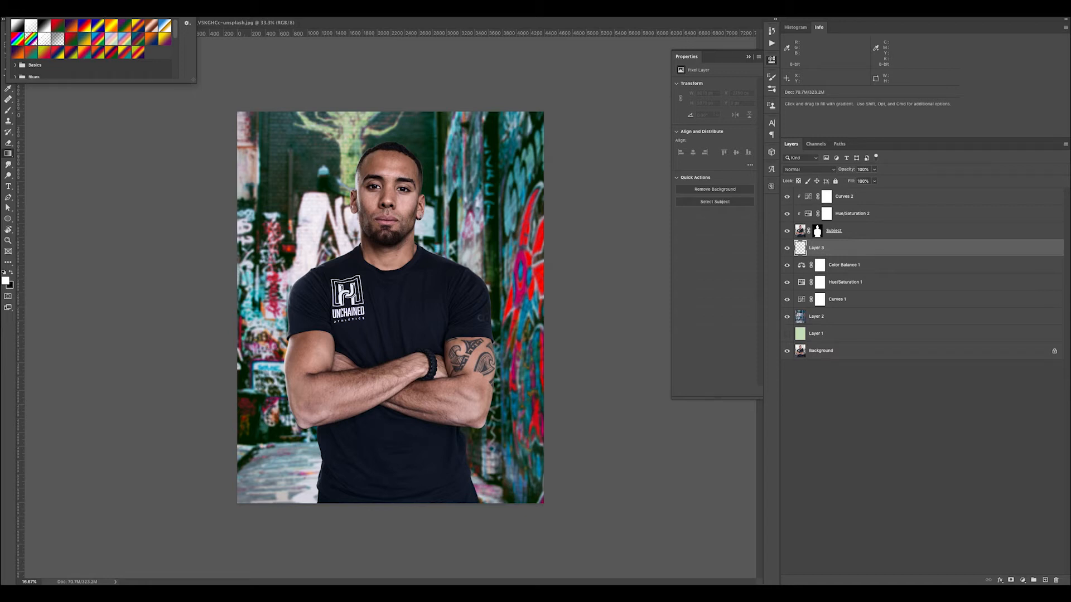
{"action": "left_click", "coordinate": [69, 8]}
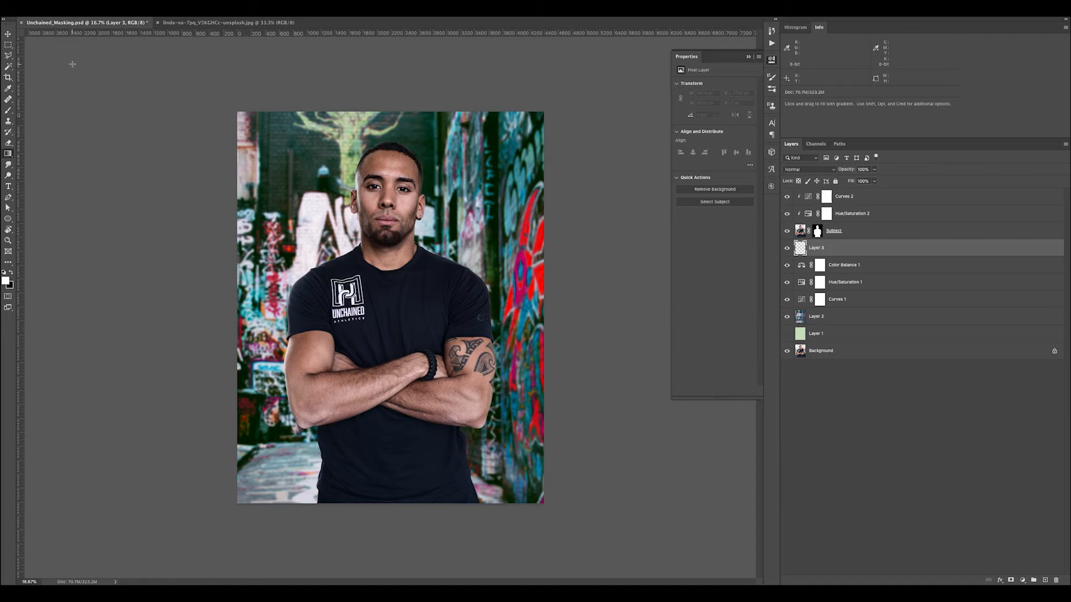
Try large white radial gradients of different lengths on Layer 3 from outside the canvas's upper-left corner, undoing each one
{"action": "left_click_drag", "start_coordinate": [70, 63], "coordinate": [592, 425]}
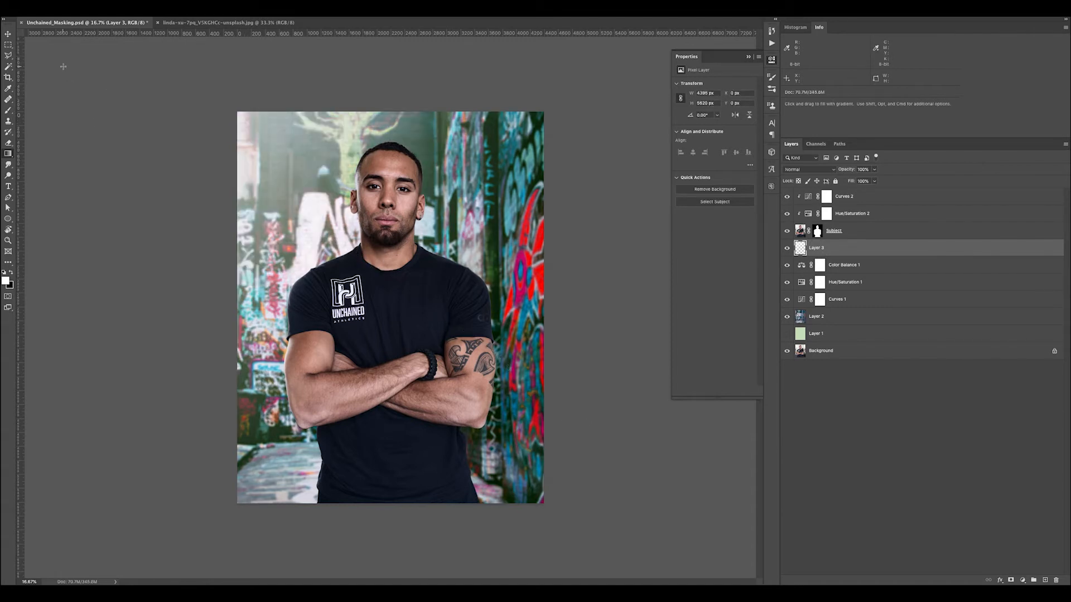
{"action": "key", "text": "super+z"}
{"action": "left_click_drag", "start_coordinate": [44, 77], "coordinate": [611, 499]}
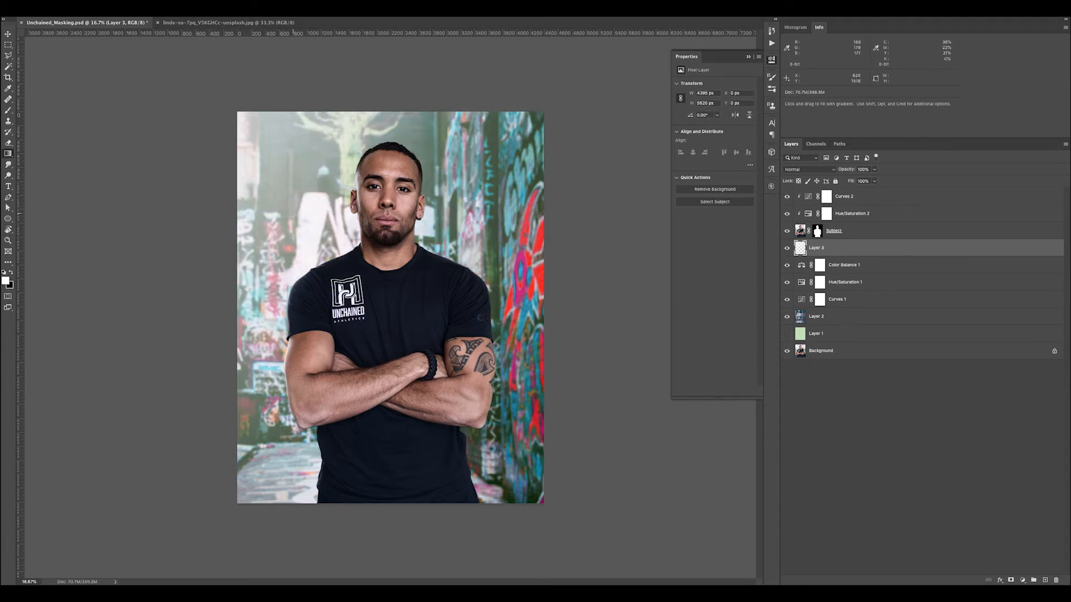
{"action": "key", "text": "super+z"}
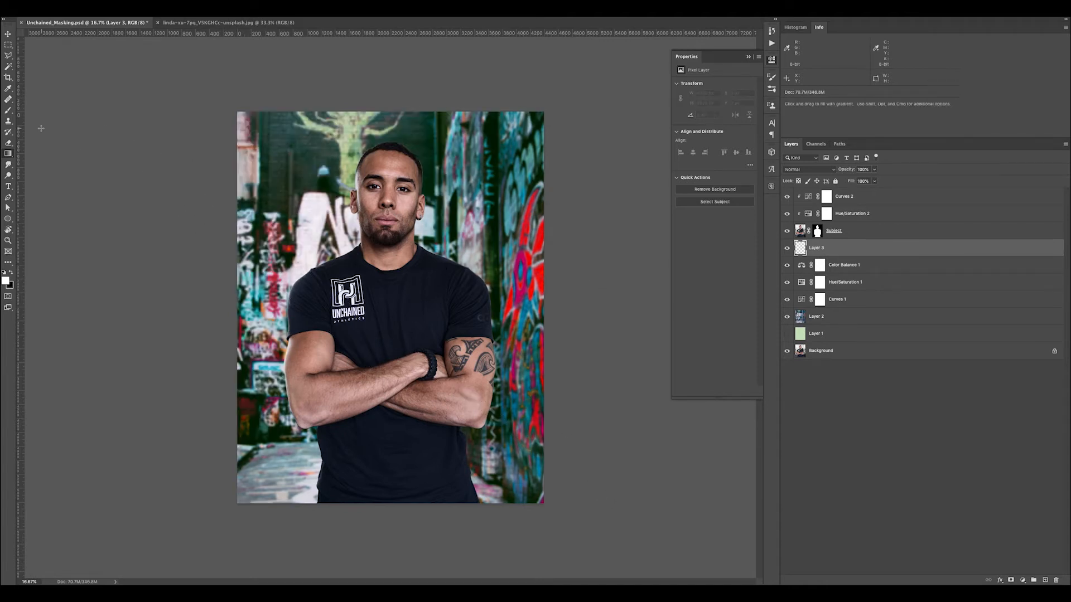
{"action": "left_click_drag", "start_coordinate": [32, 116], "coordinate": [583, 429]}
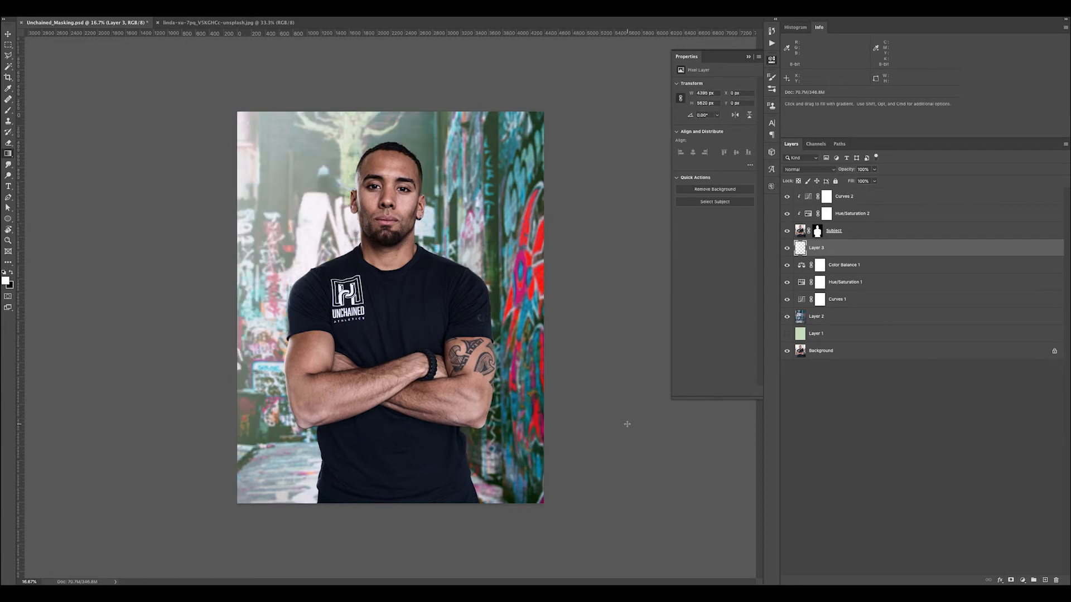
{"action": "key", "text": "super+z"}
{"action": "left_click_drag", "start_coordinate": [36, 80], "coordinate": [637, 539]}
{"action": "key", "text": "super+z"}
Build up a white radial glow on Layer 3 in the upper-left background, starting outside the canvas and fading toward the subject's chest
{"action": "left_click_drag", "start_coordinate": [67, 78], "coordinate": [405, 350]}
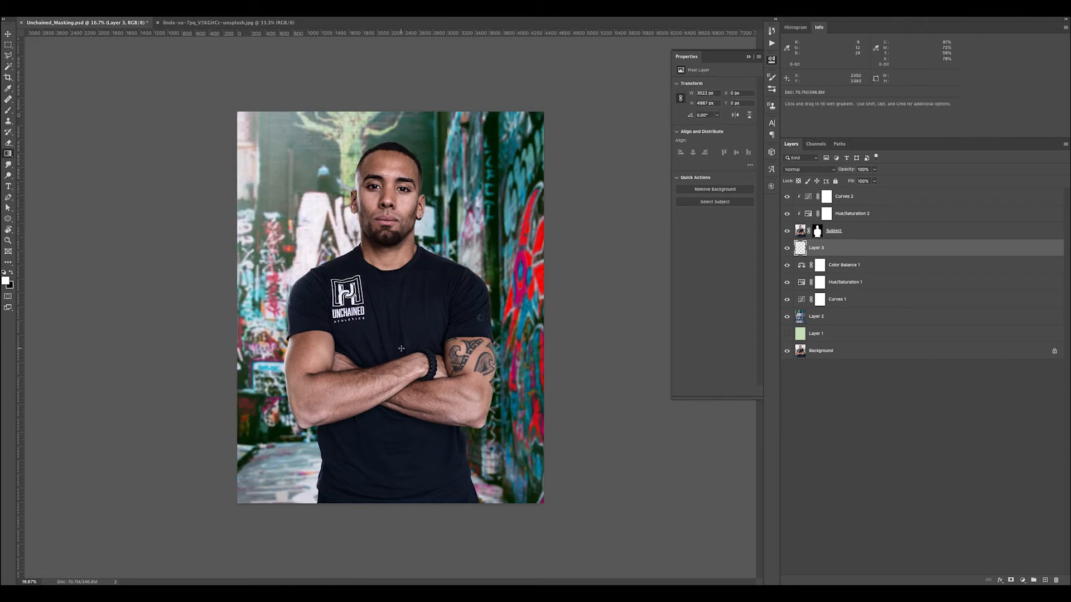
{"action": "left_click_drag", "start_coordinate": [113, 444], "coordinate": [368, 323]}
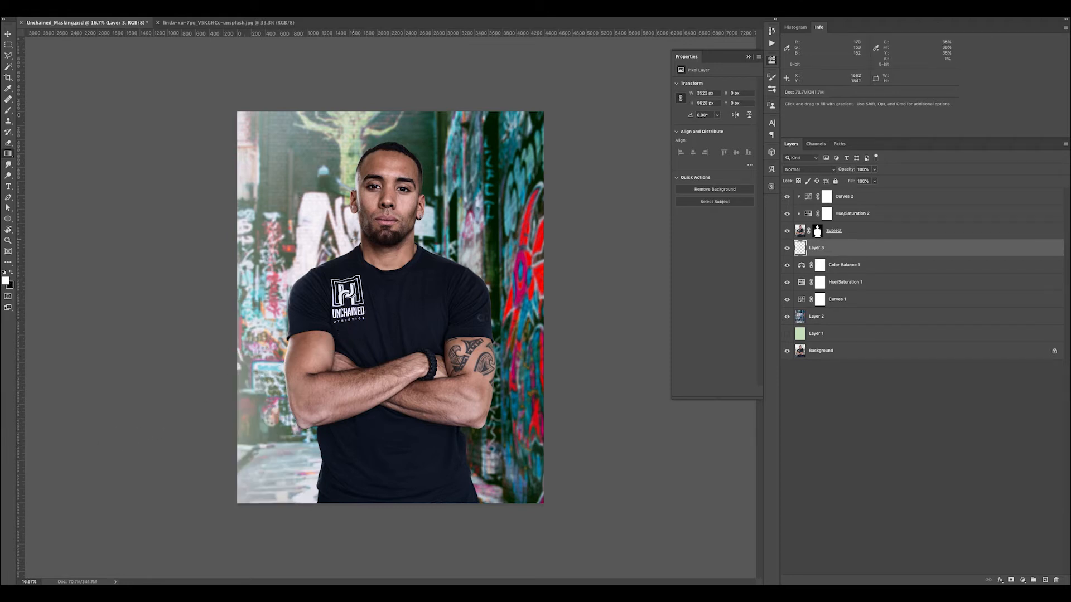
{"action": "key", "text": "super+z"}
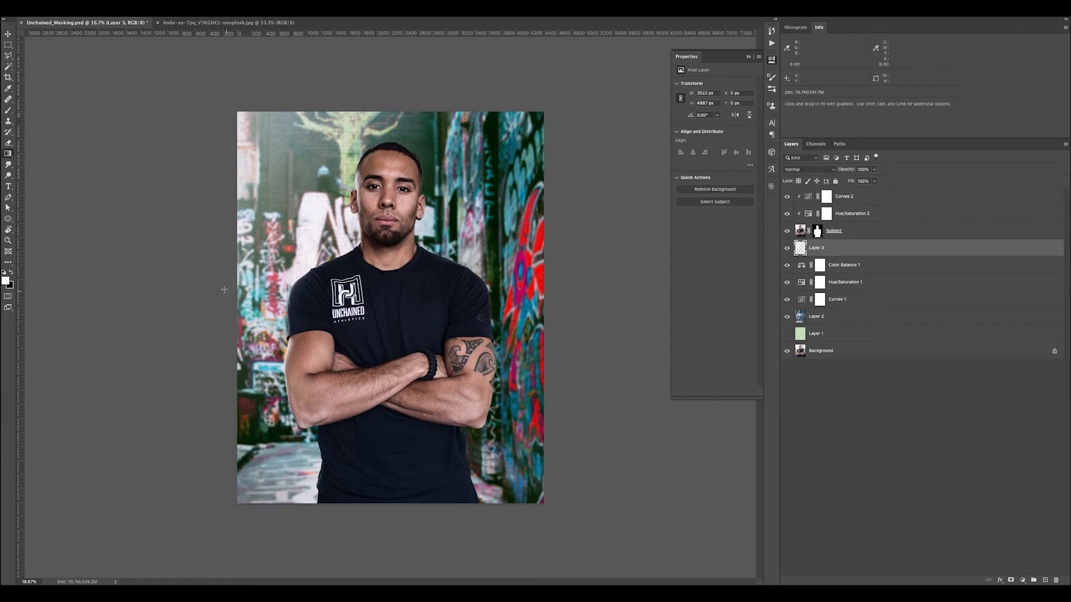
{"action": "left_click_drag", "start_coordinate": [98, 74], "coordinate": [360, 318]}
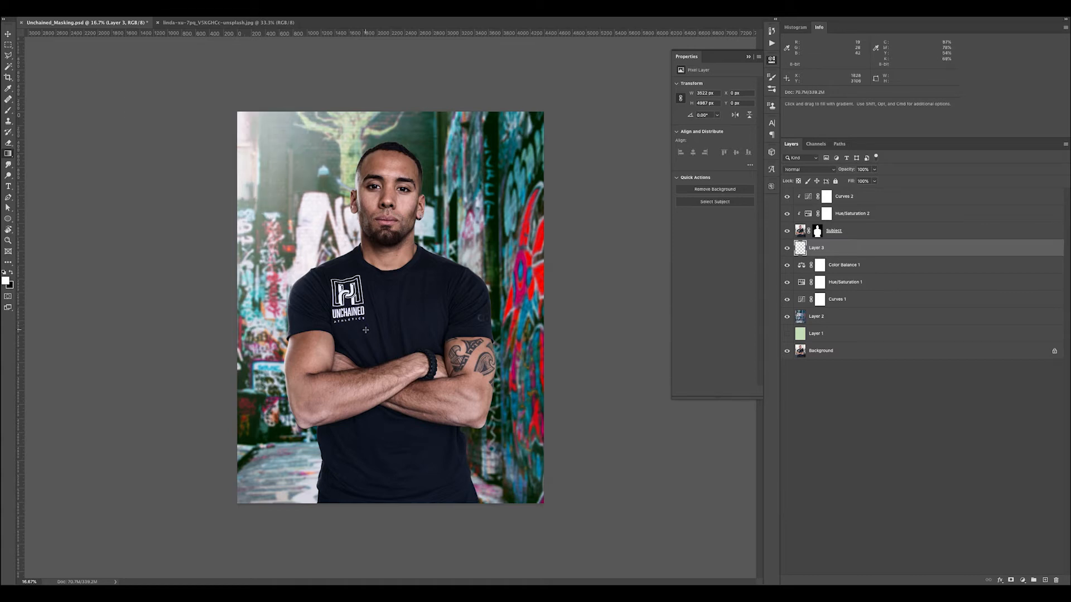
Set Layer 3's blend mode to Overlay
{"action": "key", "text": "z"}
{"action": "mouse_move", "coordinate": [363, 185]}
{"action": "left_mouse_down"}
{"action": "mouse_move", "coordinate": [419, 228]}
{"action": "mouse_move", "coordinate": [372, 193]}
{"action": "left_mouse_up"}
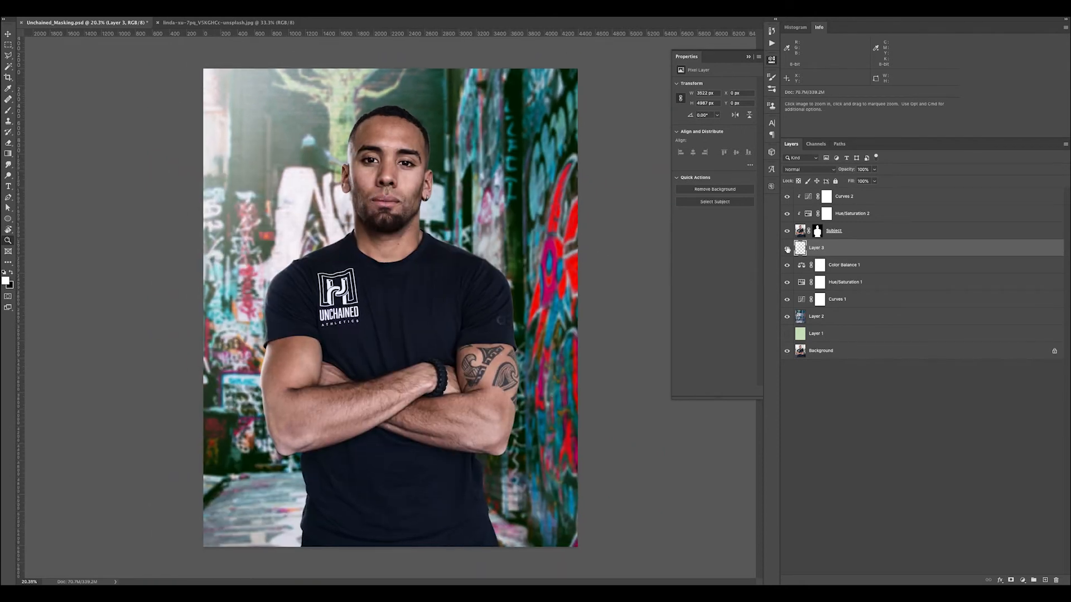
{"action": "left_click", "coordinate": [798, 171]}
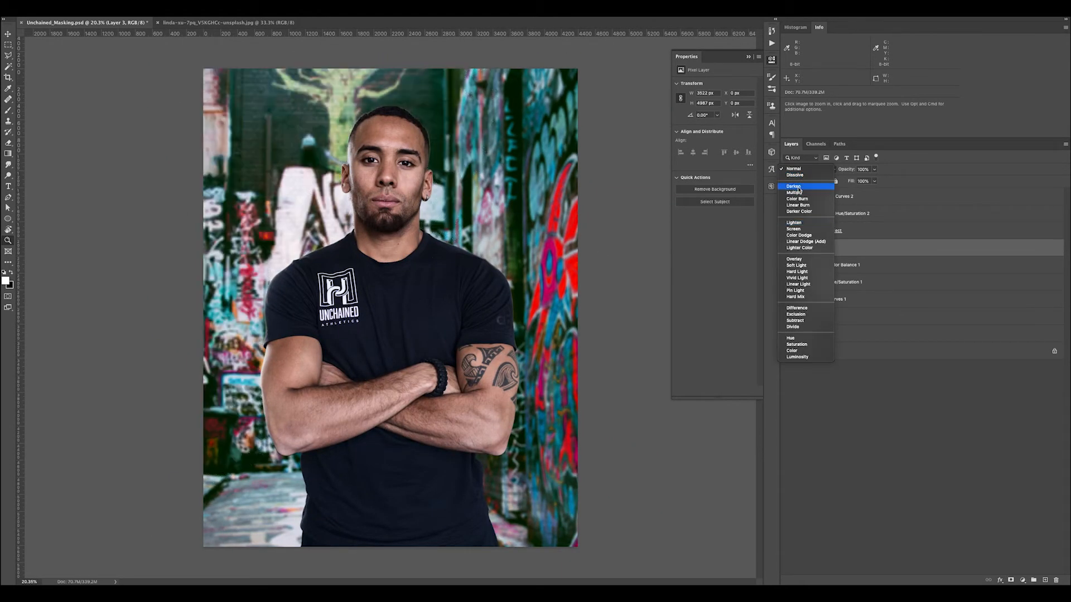
{"action": "left_click", "coordinate": [795, 259]}
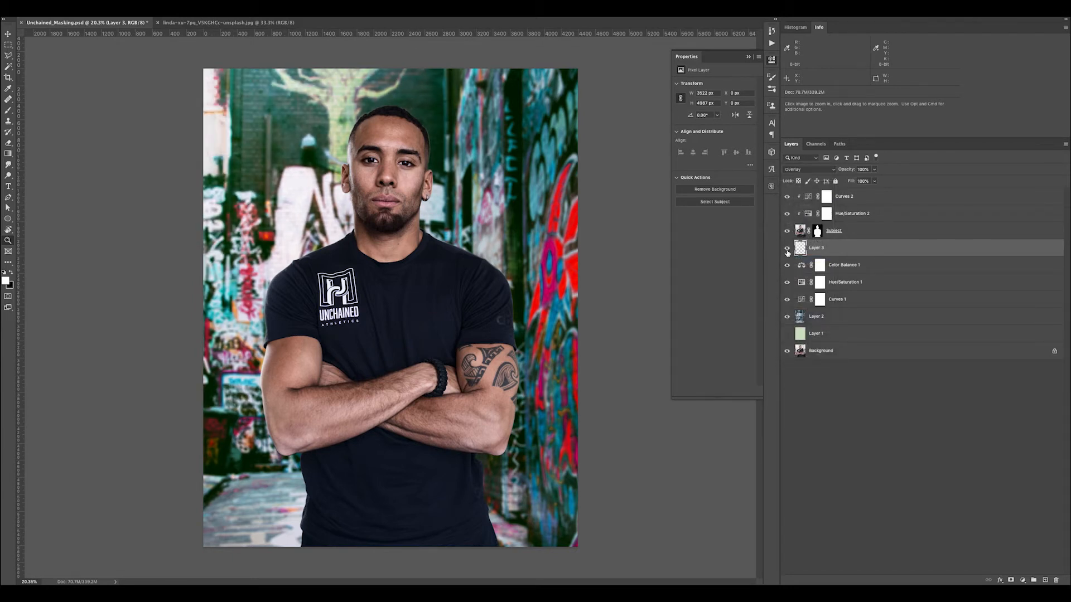
Toggle Layer 3 on and off to compare the background with and without the corner glow
{"action": "left_click", "coordinate": [787, 249]}
{"action": "left_click", "coordinate": [787, 250]}
{"action": "left_click", "coordinate": [787, 250]}
{"action": "left_click", "coordinate": [787, 250]}
{"action": "left_click", "coordinate": [787, 250]}
{"action": "left_click", "coordinate": [787, 250]}
{"action": "mouse_move", "coordinate": [401, 225]}
{"action": "left_mouse_down"}
{"action": "mouse_move", "coordinate": [450, 249]}
{"action": "mouse_move", "coordinate": [406, 226]}
{"action": "left_mouse_up"}
{"action": "left_click_drag", "start_coordinate": [444, 256], "coordinate": [433, 252]}
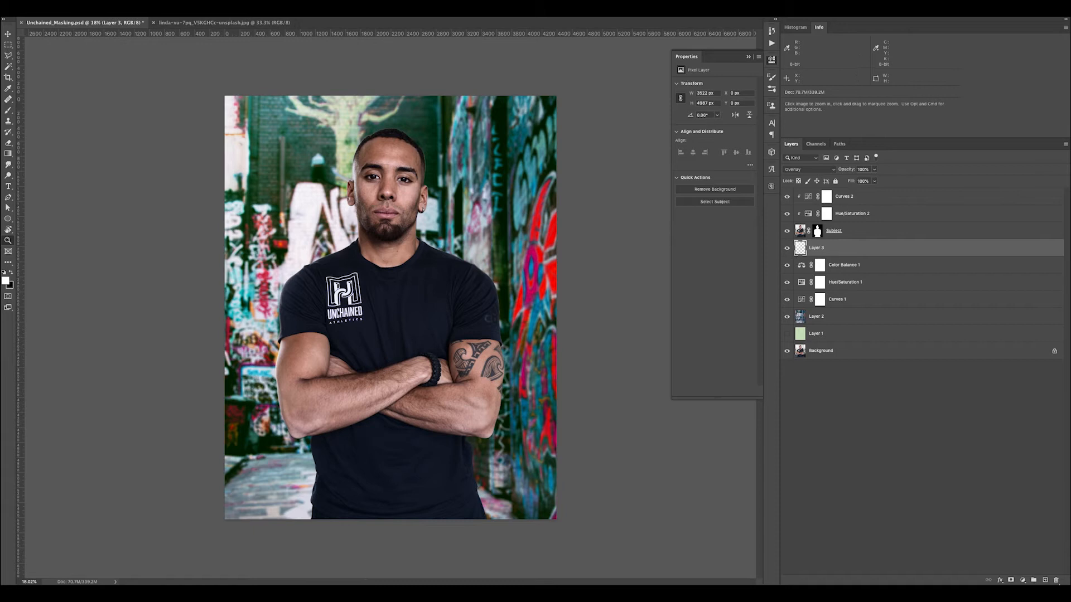
Add an empty layer between Layer 3 and the Subject layer and activate the Gradient tool
{"action": "left_click", "coordinate": [1043, 580]}
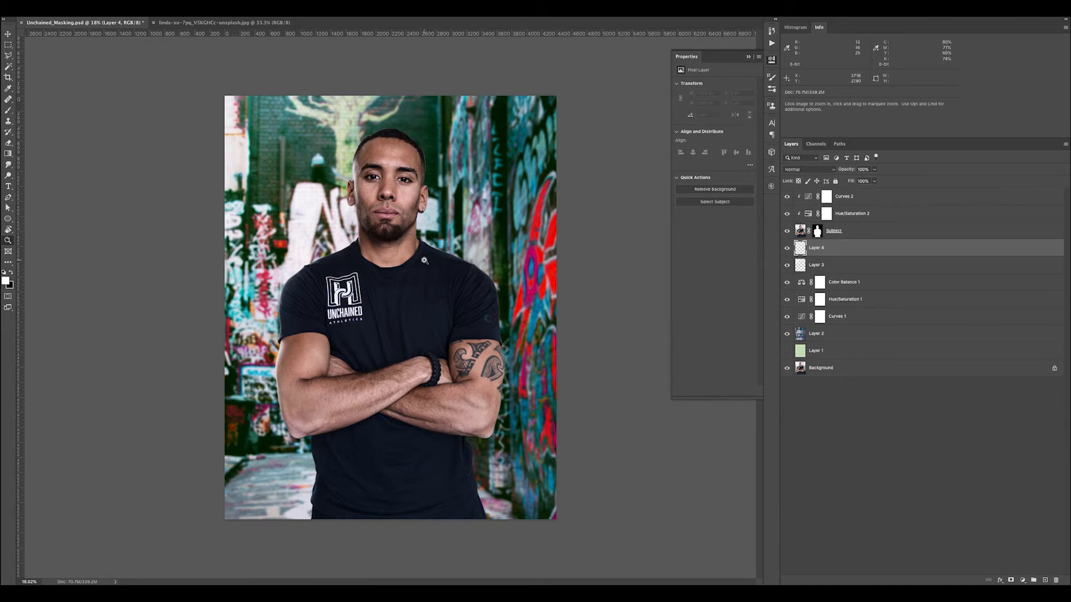
{"action": "key", "text": "g"}
Try smaller white radial gradients on Layer 4 behind the subject's chest and shoulder, undoing each one
{"action": "left_click_drag", "start_coordinate": [395, 289], "coordinate": [273, 178]}
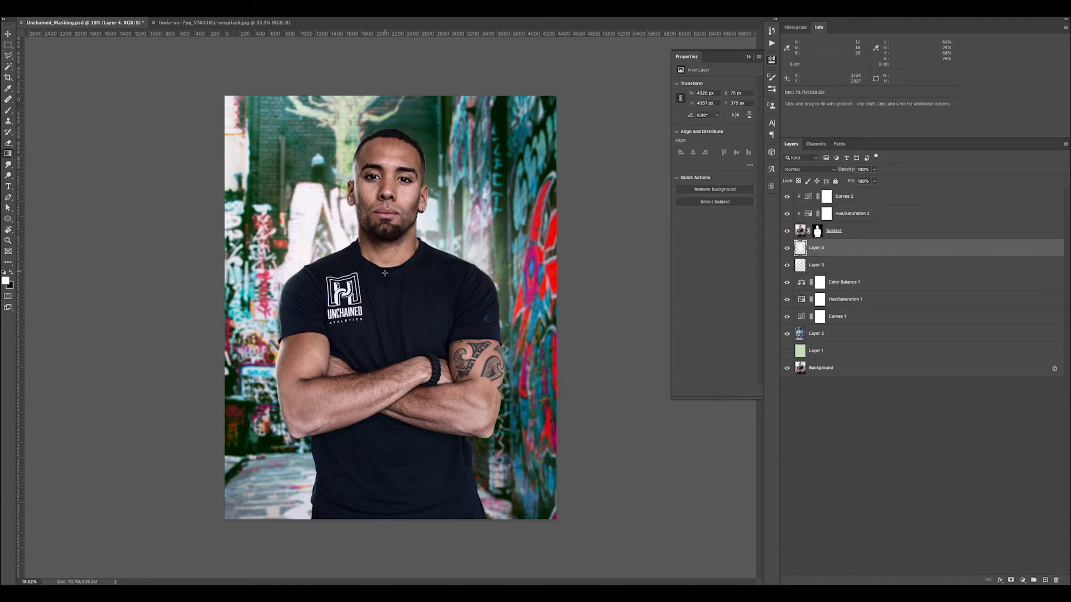
{"action": "key", "text": "super+z"}
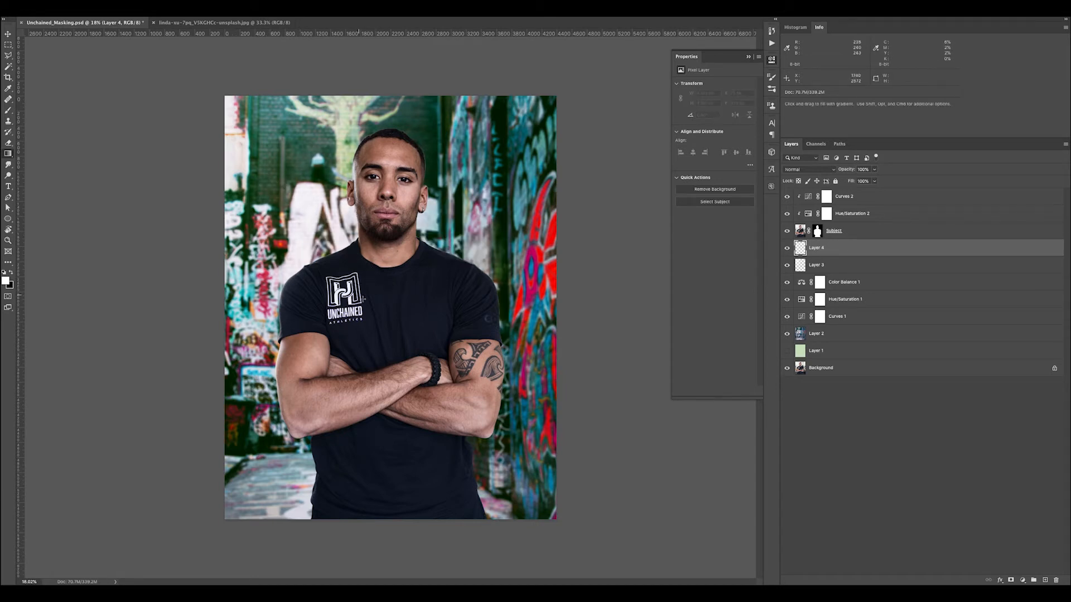
{"action": "left_click_drag", "start_coordinate": [328, 257], "coordinate": [276, 209]}
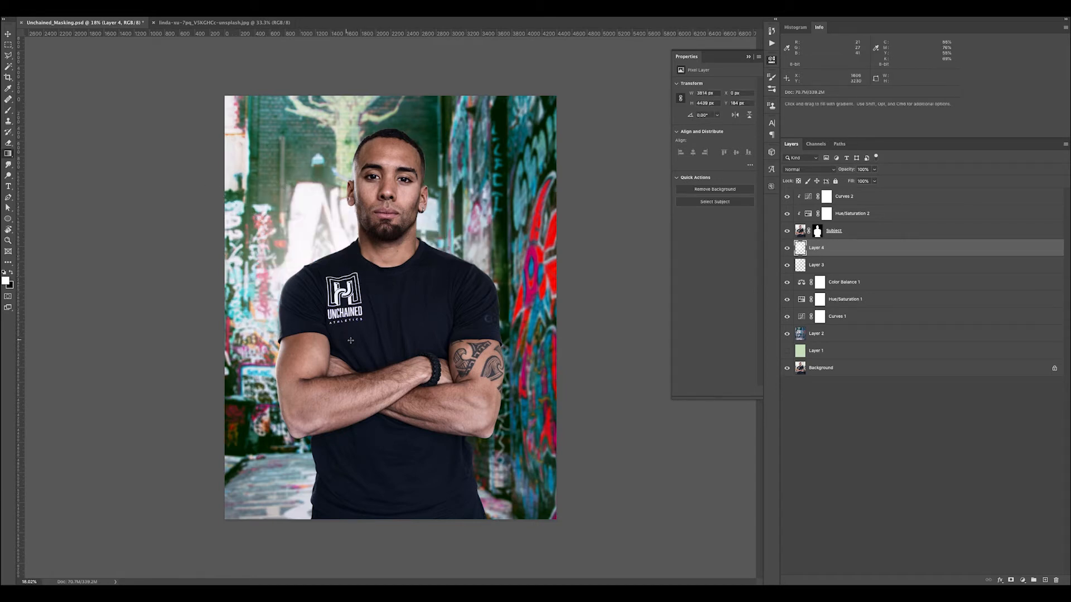
{"action": "key", "text": "super+z"}
{"action": "left_click_drag", "start_coordinate": [403, 280], "coordinate": [297, 191]}
{"action": "key", "text": "super+z"}
Draw a large white radial gradient on Layer 4 from the crossed arms outward and set its blend mode to Overlay
{"action": "left_click_drag", "start_coordinate": [403, 369], "coordinate": [228, 135]}
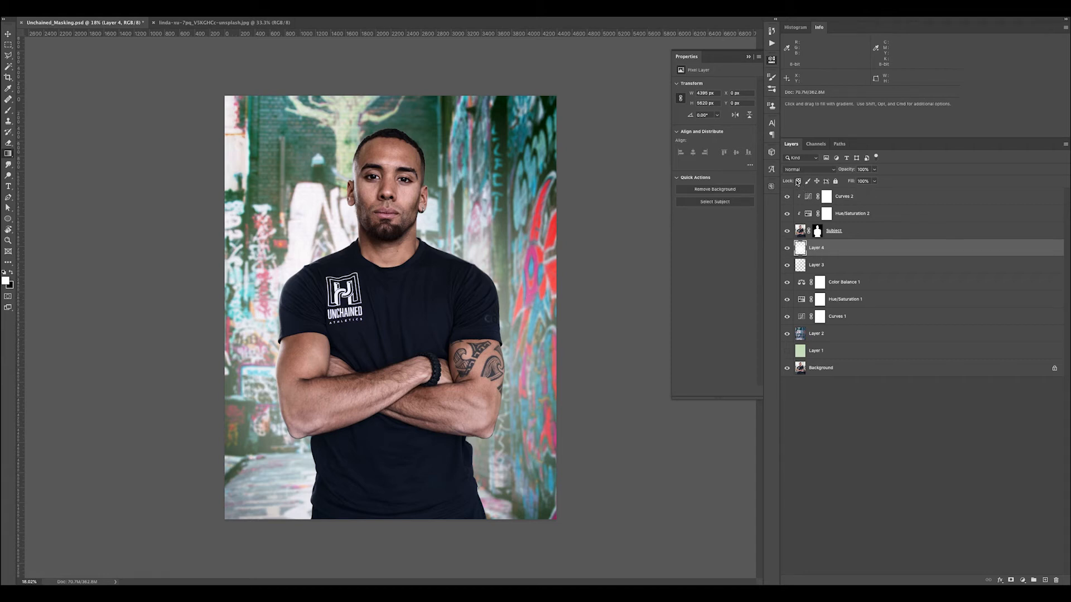
{"action": "left_click", "coordinate": [792, 171]}
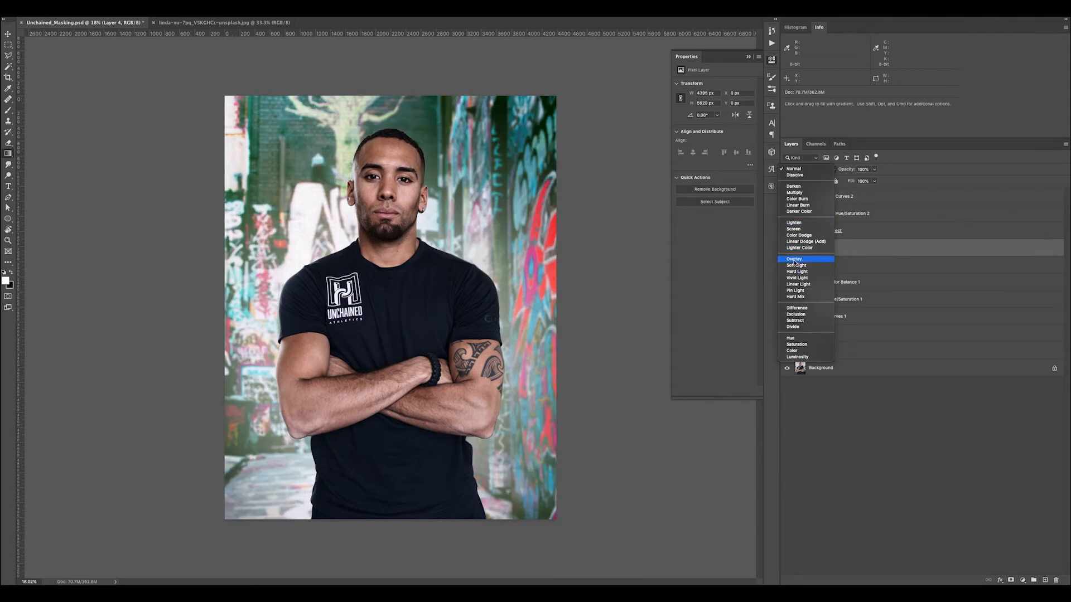
{"action": "left_click", "coordinate": [793, 260]}
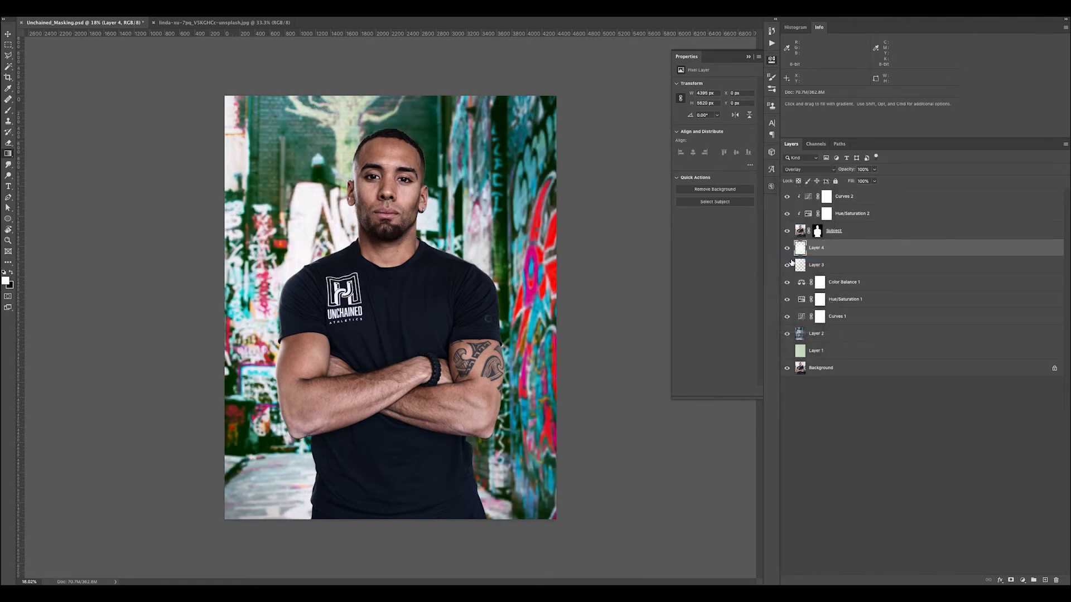
Toggle Layer 4 on and off to compare the background with and without the central glow
{"action": "left_click", "coordinate": [787, 248]}
{"action": "left_click", "coordinate": [787, 247]}
{"action": "left_click", "coordinate": [787, 248]}
{"action": "left_click", "coordinate": [787, 249]}
{"action": "left_click", "coordinate": [787, 249]}
{"action": "left_click", "coordinate": [787, 249]}
{"action": "left_click", "coordinate": [787, 248]}
{"action": "left_click", "coordinate": [787, 249]}
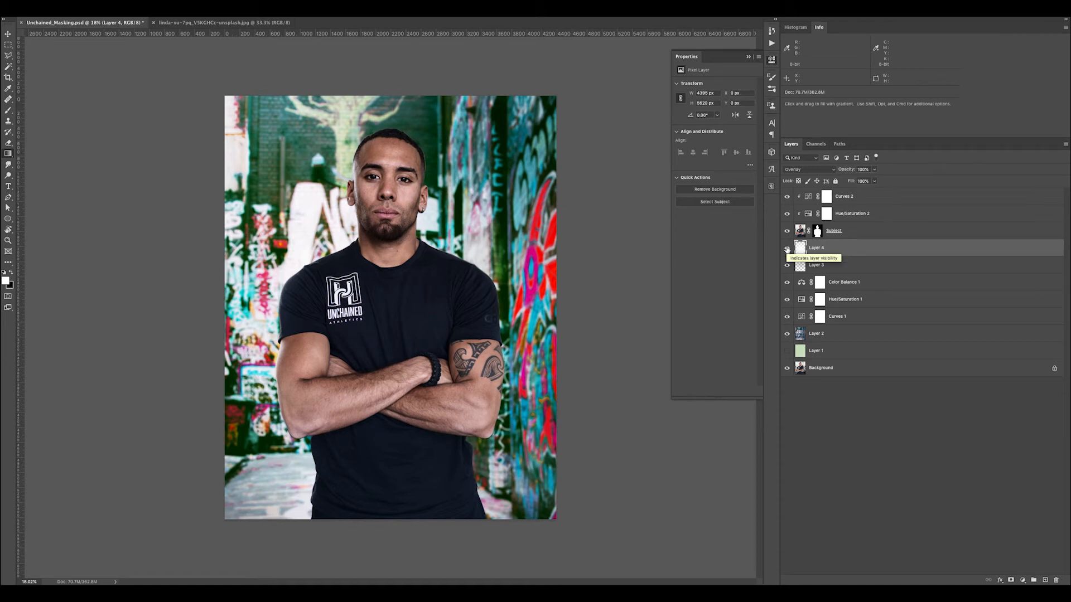
Add a layer mask to Layer 4 and paint black with a large soft brush over the lower background to reduce the glow
{"action": "left_click", "coordinate": [1010, 580]}
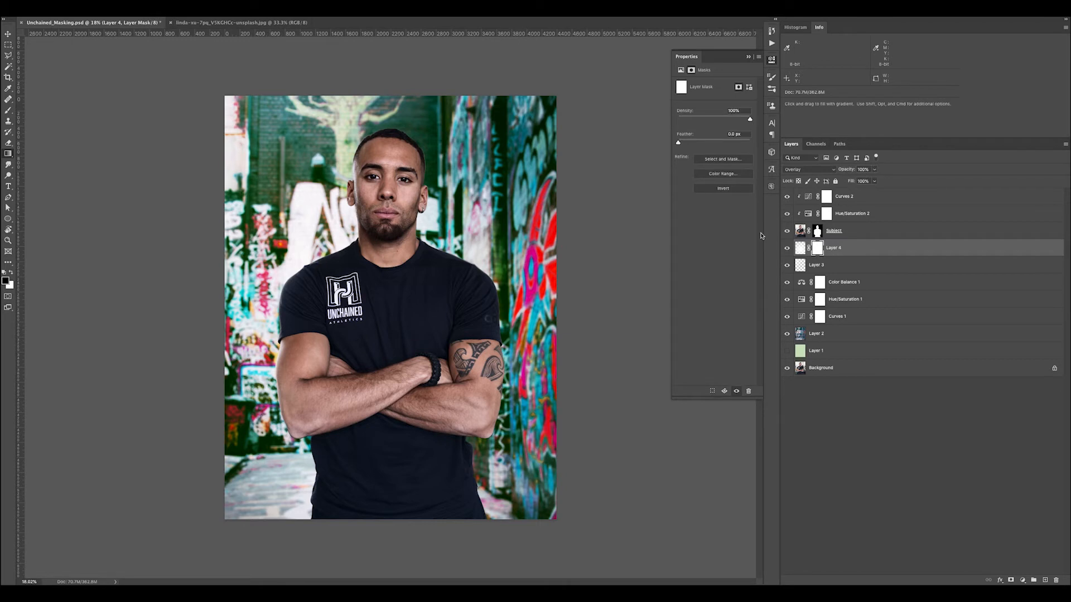
{"action": "key", "text": "b"}
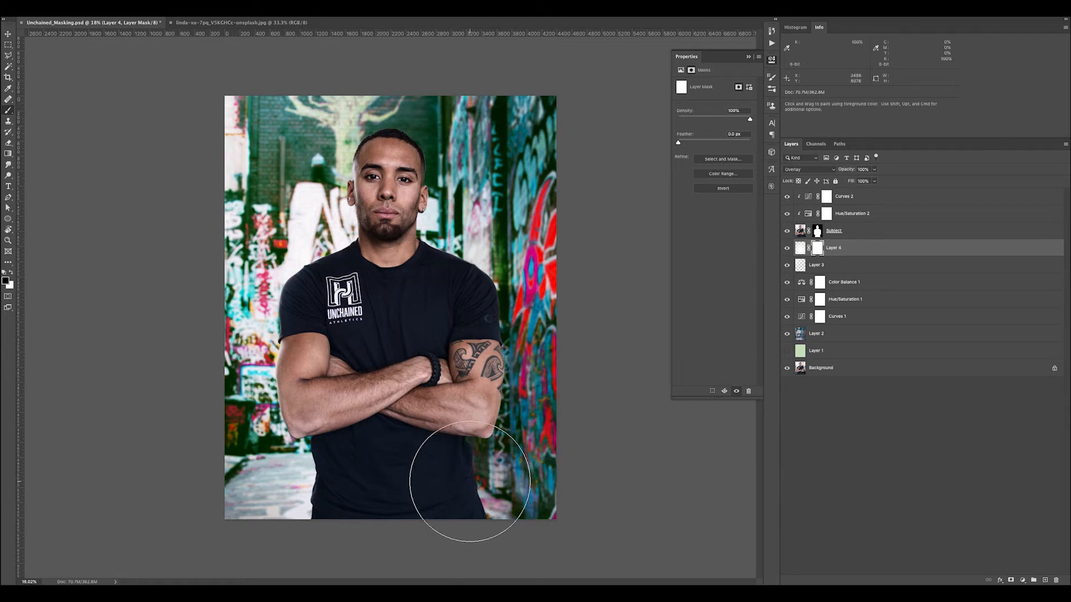
{"action": "key", "text": "bracketleft"}
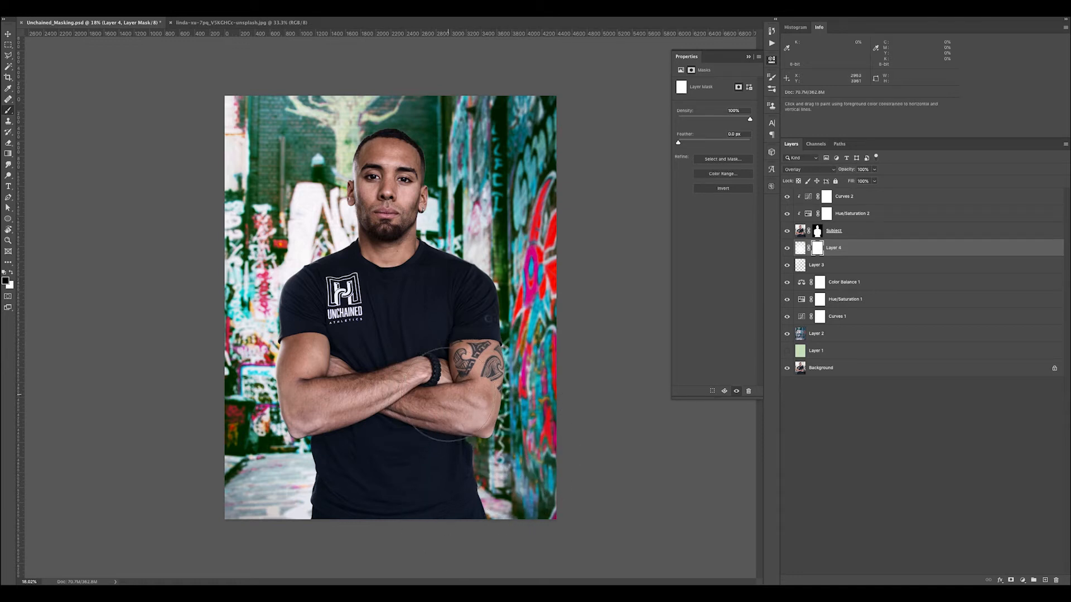
{"action": "key", "text": "bracketright"}
{"action": "key", "text": "bracketright"}
{"action": "mouse_move", "coordinate": [526, 311]}
{"action": "left_mouse_down"}
{"action": "mouse_move", "coordinate": [494, 463]}
{"action": "mouse_move", "coordinate": [513, 443]}
{"action": "left_mouse_up"}
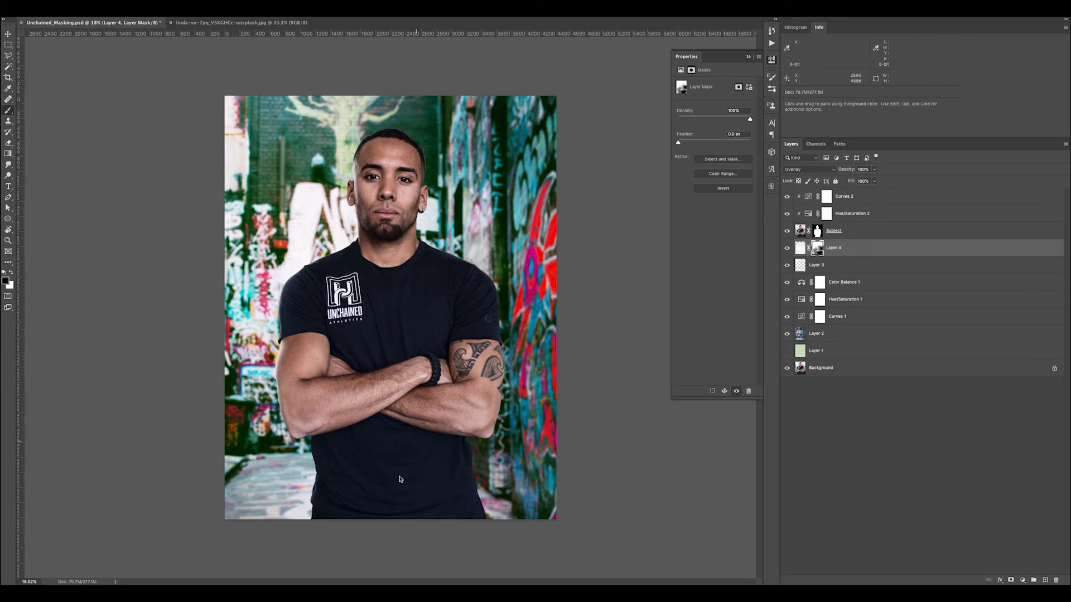
Toggle Layer 4 to compare its masked glow and view the whole composite at a smaller size
{"action": "left_click", "coordinate": [787, 249]}
{"action": "left_click", "coordinate": [787, 249]}
{"action": "key", "text": "super+minus"}
{"action": "key", "text": "super+minus"}
{"action": "key", "text": "super+minus"}
{"action": "key", "text": "super+minus"}
{"action": "key", "text": "super+equal"}
{"action": "key", "text": "super+equal"}
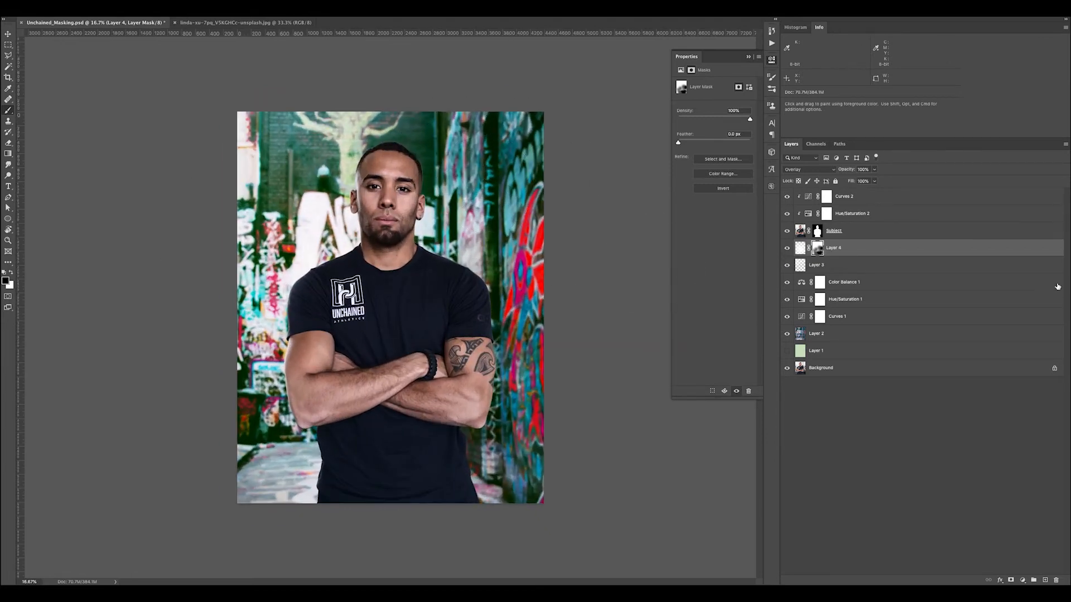
Try a Hue/Saturation adjustment clipped above Curves 2 for the subject's saturation, and delete it
{"action": "left_click", "coordinate": [809, 198]}
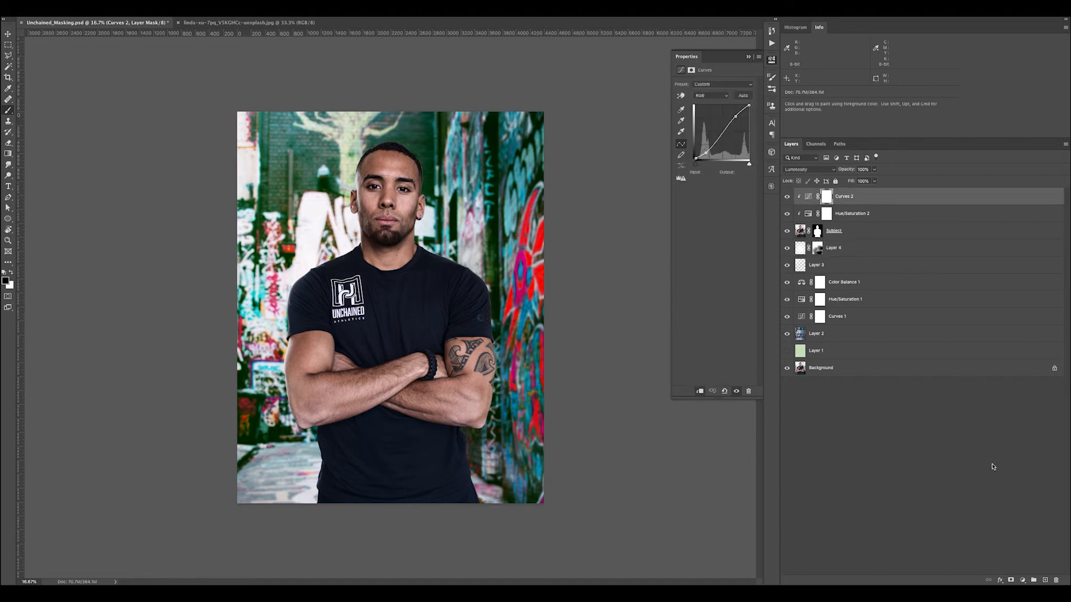
{"action": "left_click", "coordinate": [1025, 581]}
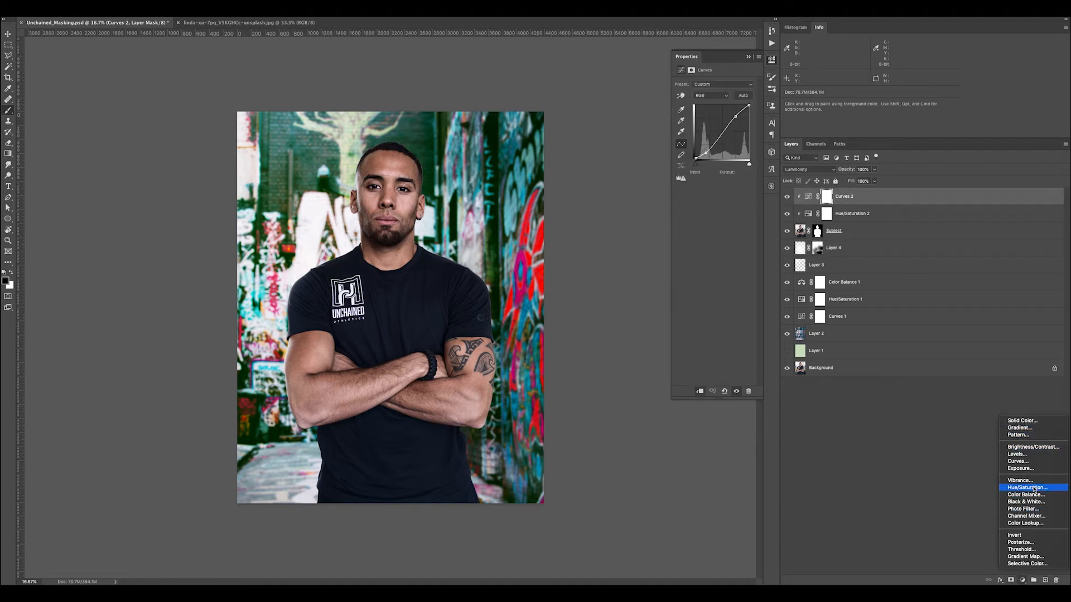
{"action": "key", "text": "Return"}
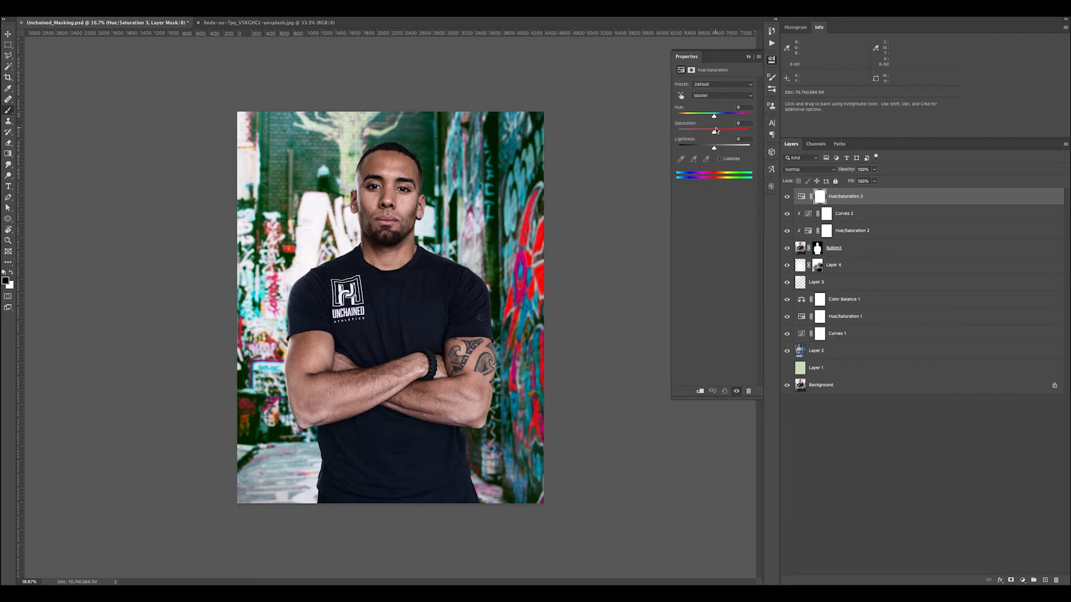
{"action": "left_click", "coordinate": [805, 205], "text": "alt"}
{"action": "left_click_drag", "start_coordinate": [714, 135], "coordinate": [712, 135]}
{"action": "left_click_drag", "start_coordinate": [881, 199], "coordinate": [1056, 581]}
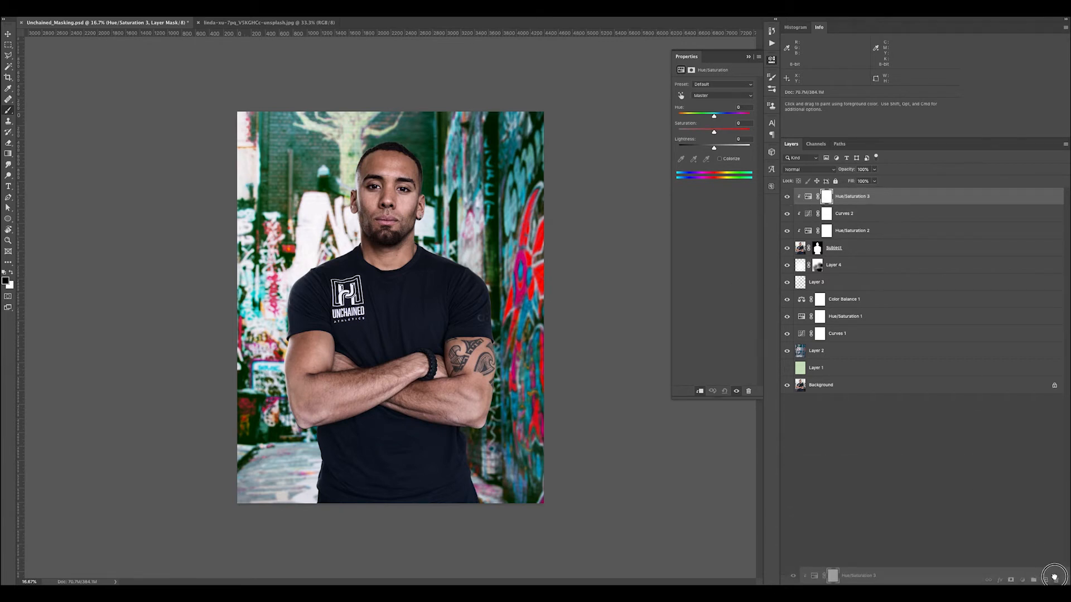
Examine the edge of the subject's face and ear close up, and display the Subject layer's mask by itself
{"action": "key", "text": "z"}
{"action": "left_click_drag", "start_coordinate": [390, 185], "coordinate": [436, 213]}
{"action": "left_click_drag", "start_coordinate": [509, 144], "coordinate": [530, 162]}
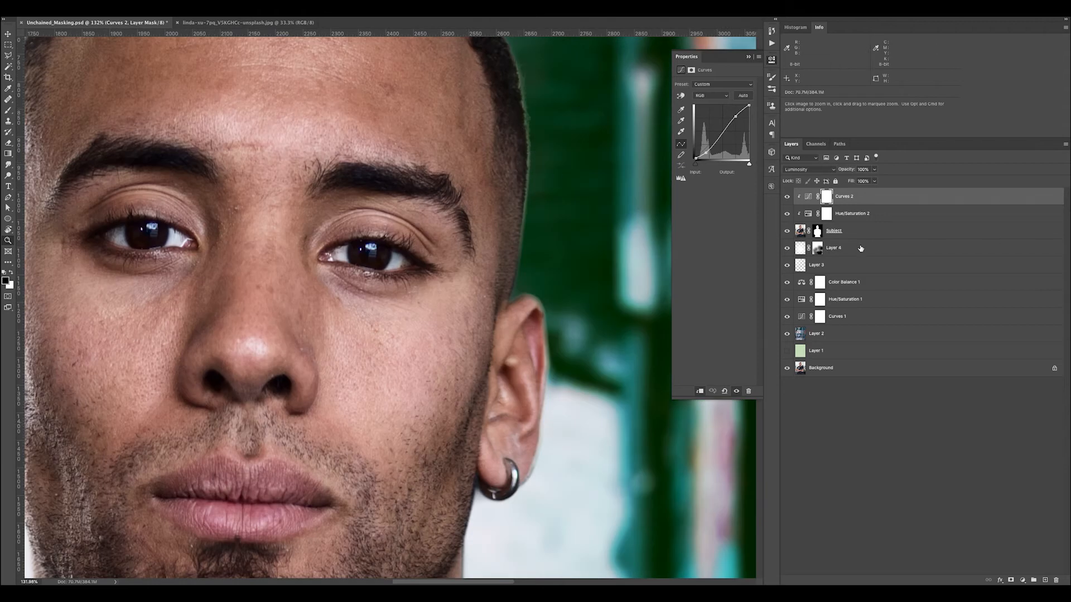
{"action": "left_click", "coordinate": [815, 232], "text": "alt"}
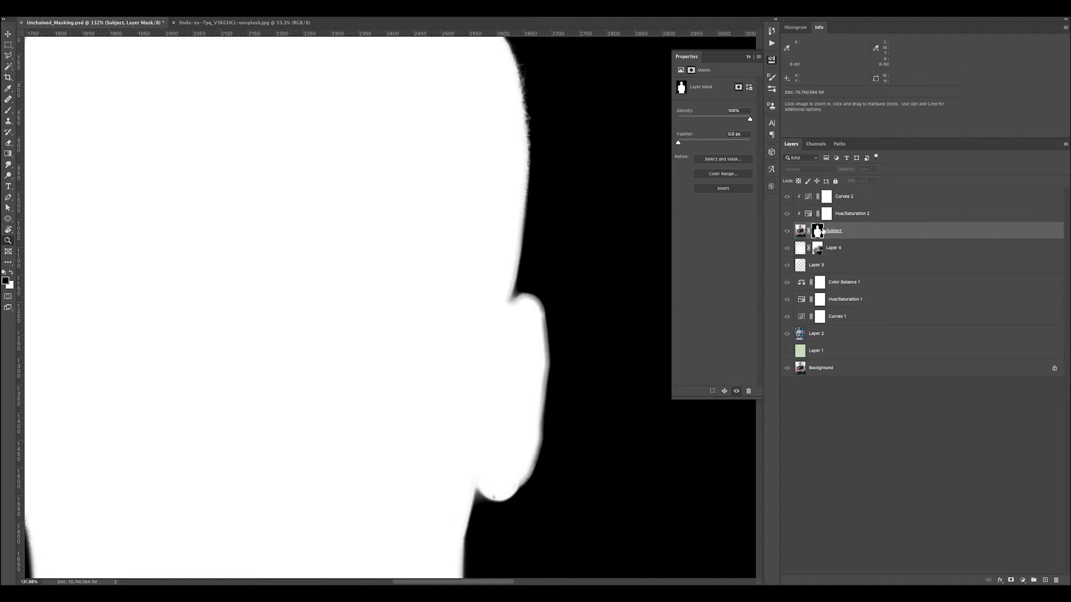
Apply a Curves S-curve to the Subject layer's mask, raising the highlights slightly and lowering the shadows to input 77, output 58
{"action": "key", "text": "super+m"}
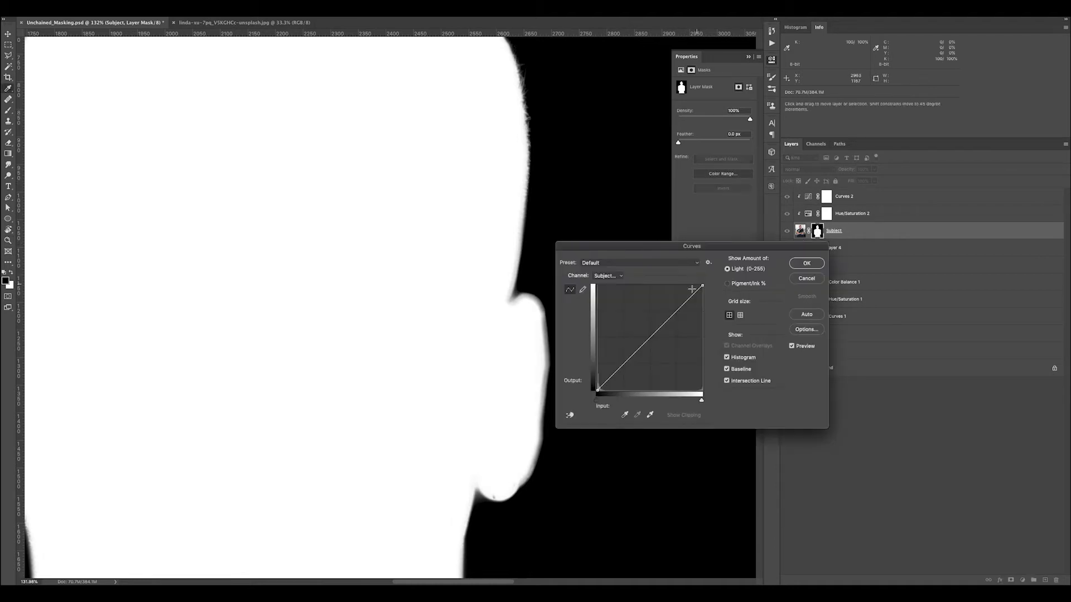
{"action": "left_click_drag", "start_coordinate": [675, 316], "coordinate": [673, 310]}
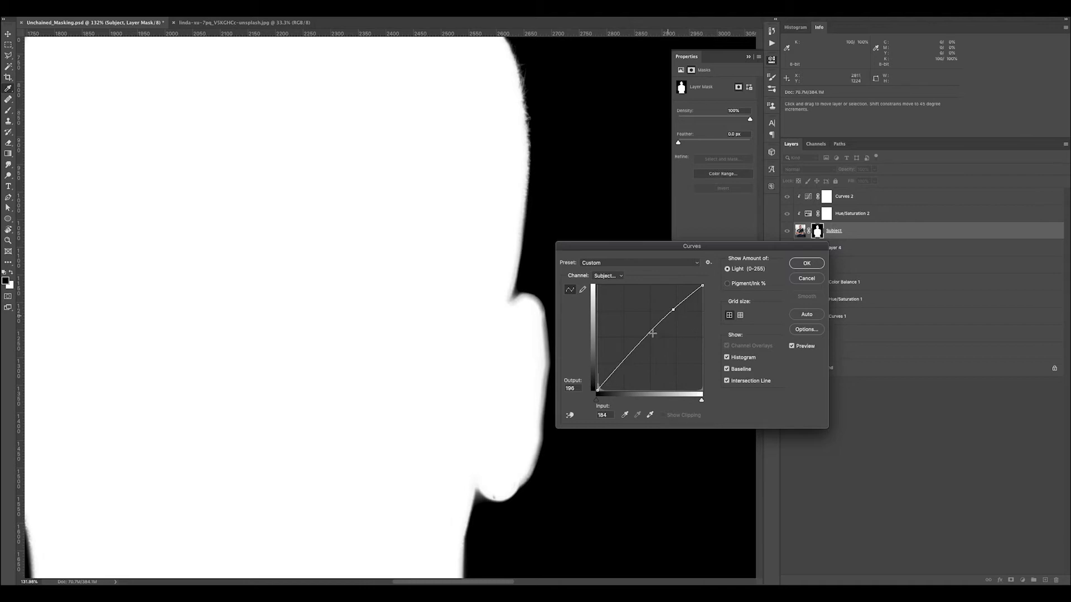
{"action": "left_click_drag", "start_coordinate": [672, 310], "coordinate": [675, 314]}
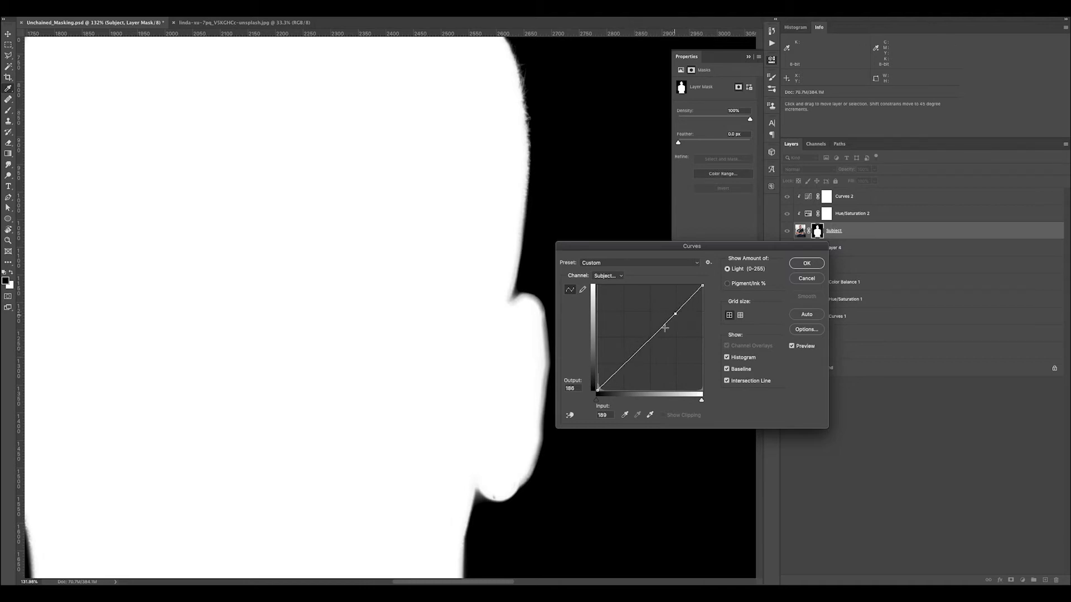
{"action": "left_click_drag", "start_coordinate": [628, 361], "coordinate": [627, 372]}
{"action": "left_click", "coordinate": [677, 315]}
{"action": "left_click_drag", "start_coordinate": [629, 372], "coordinate": [630, 374]}
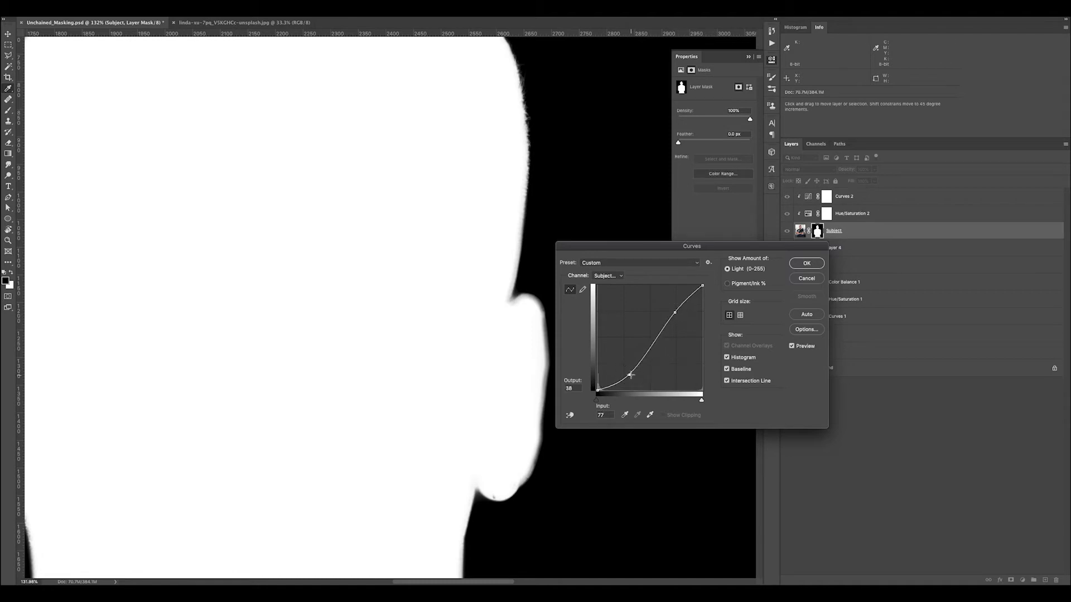
{"action": "left_click", "coordinate": [810, 264]}
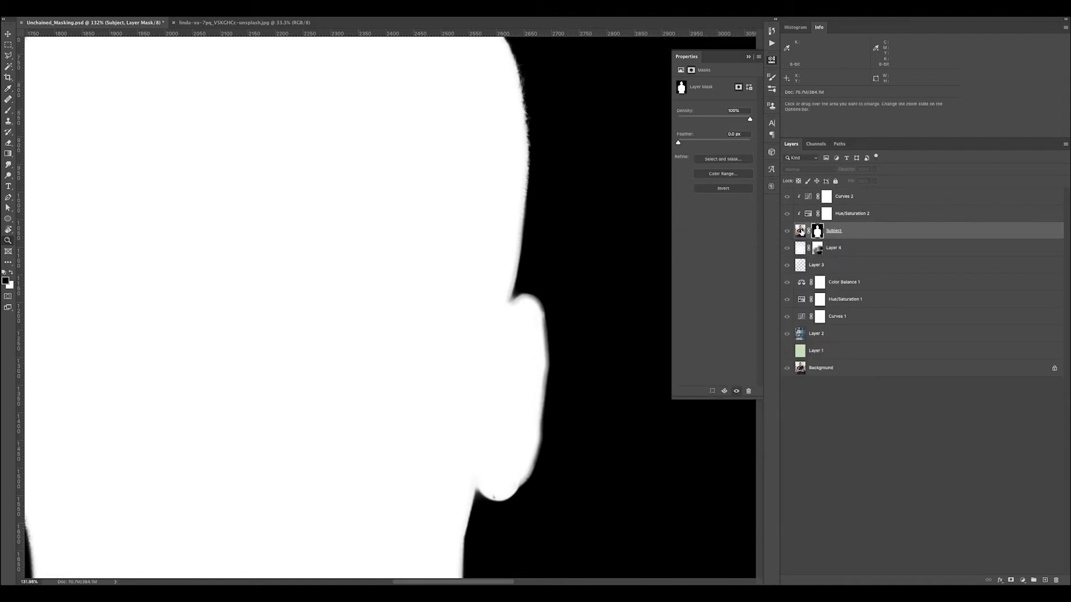
Return from the mask view to the composite and ready a small black brush on the Subject mask at the hair edge
{"action": "left_click", "coordinate": [802, 231]}
{"action": "left_click_drag", "start_coordinate": [524, 106], "coordinate": [554, 148]}
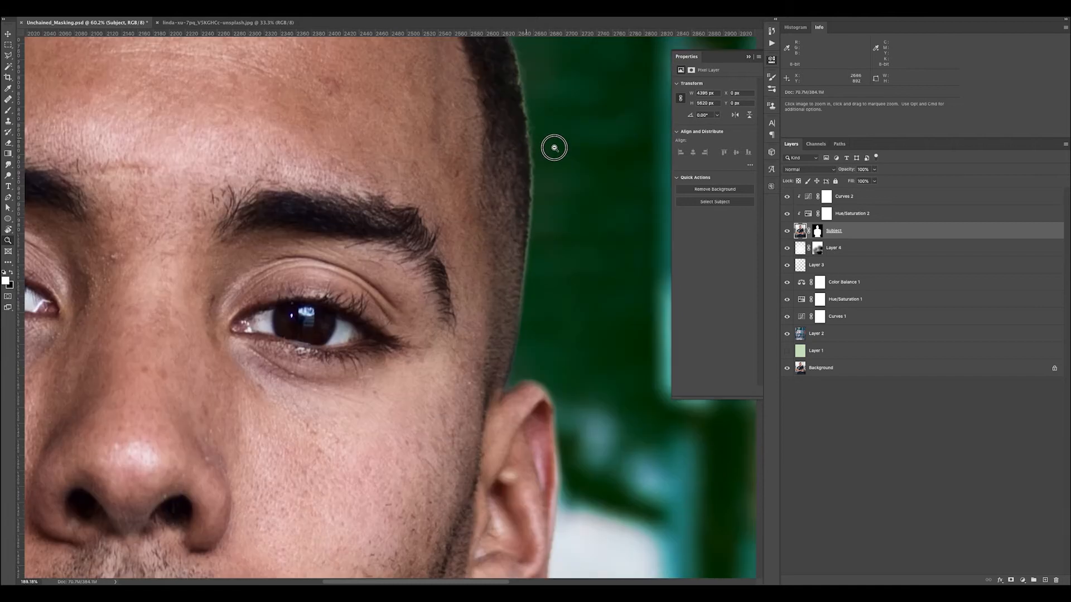
{"action": "left_click_drag", "start_coordinate": [490, 105], "coordinate": [497, 199]}
{"action": "left_click", "coordinate": [817, 231]}
{"action": "key", "text": "b"}
{"action": "key", "text": "x"}
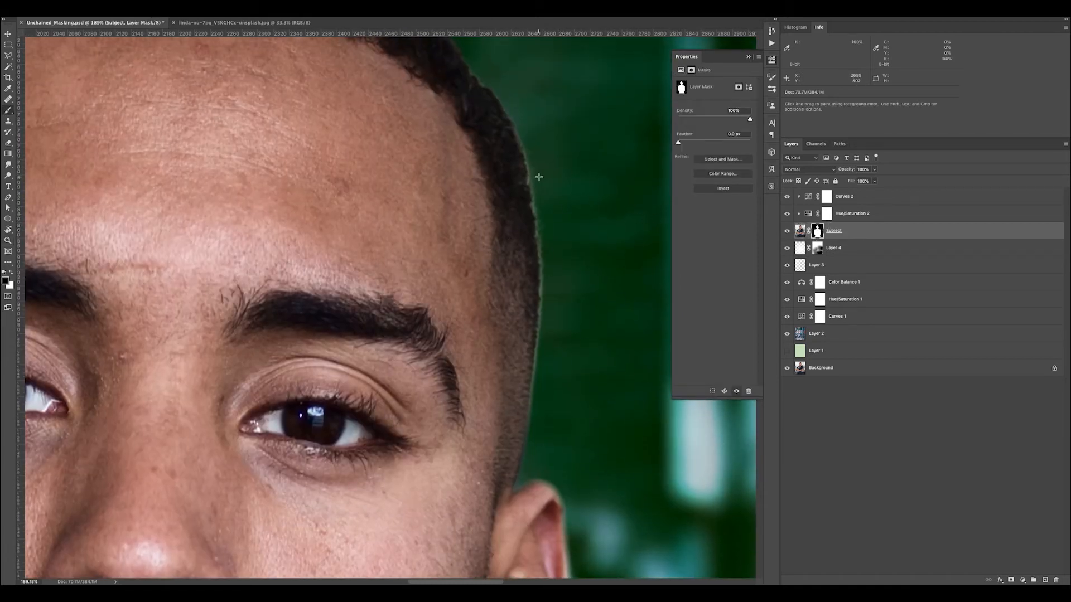
{"action": "key", "text": "bracketleft"}
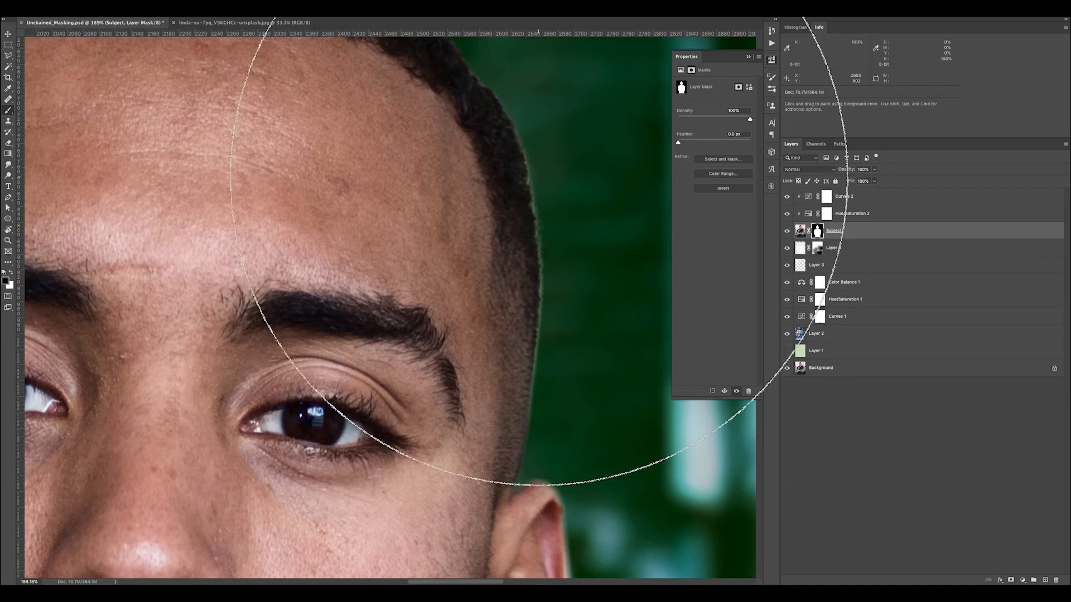
{"action": "key", "text": "bracketleft"}
{"action": "key", "text": "bracketleft"}
{"action": "key", "text": "bracketleft"}
{"action": "key", "text": "bracketleft"}
{"action": "key", "text": "bracketleft"}
{"action": "key", "text": "bracketleft"}
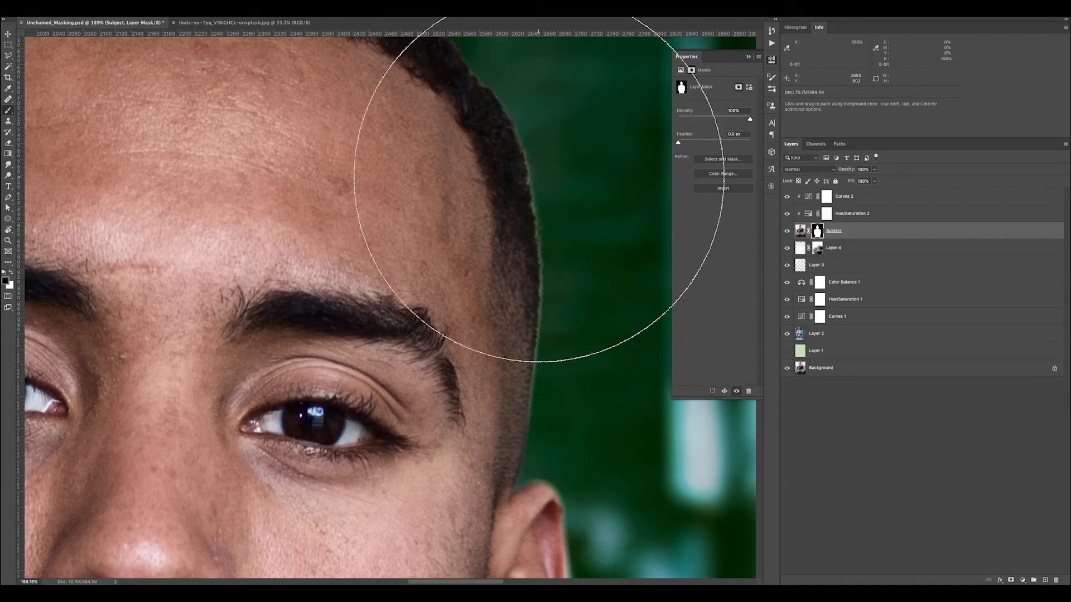
{"action": "key", "text": "bracketleft"}
{"action": "key", "text": "bracketleft"}
{"action": "key", "text": "bracketleft"}
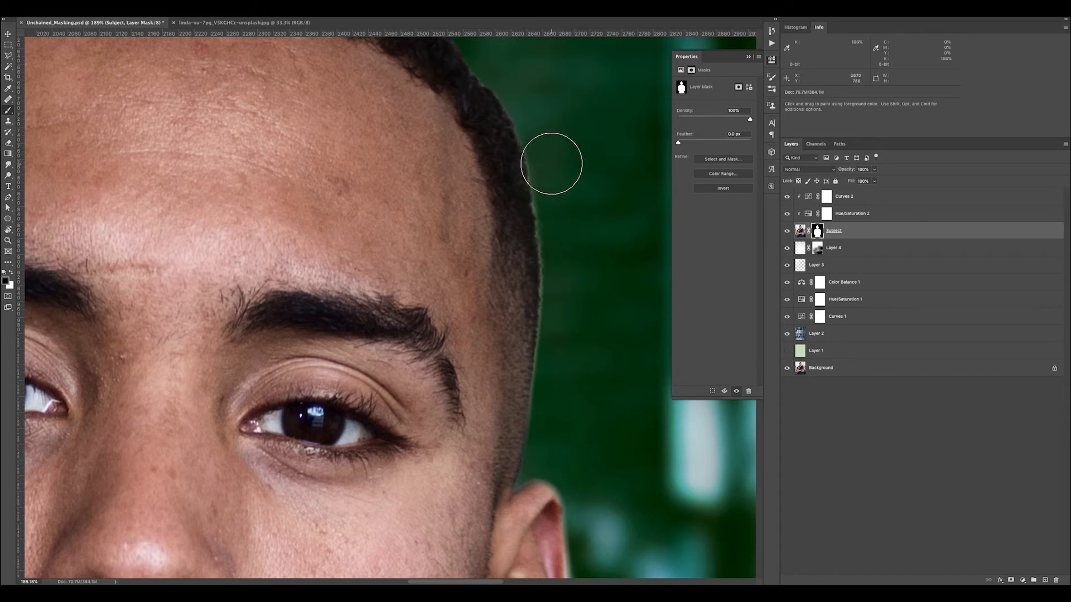
{"action": "key", "text": "["}
{"action": "key", "text": "["}
{"action": "key", "text": "["}
{"action": "key", "text": "["}
{"action": "key", "text": "["}
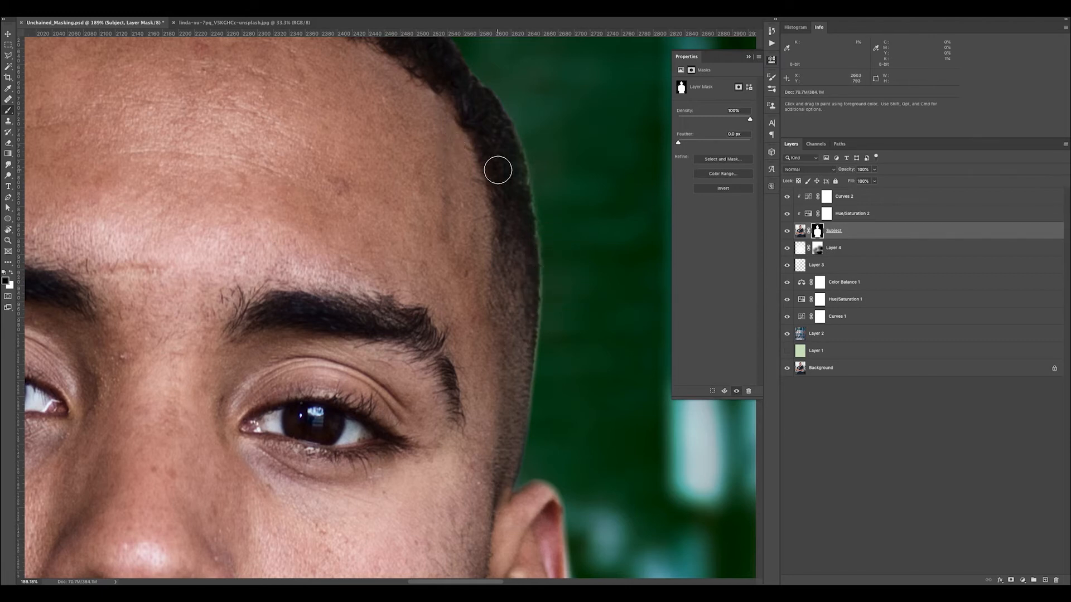
Paint black on the Subject mask along the outer hair edge from the temple towards the ear to remove the light fringe
{"action": "left_click", "coordinate": [535, 163]}
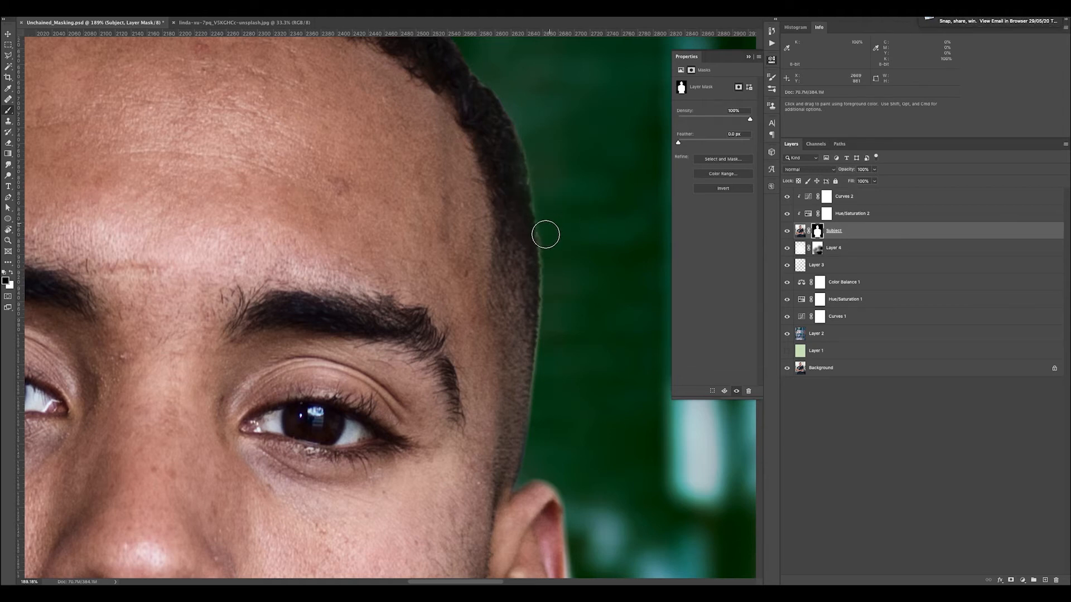
{"action": "left_click", "coordinate": [547, 223]}
{"action": "left_click", "coordinate": [543, 199]}
{"action": "left_click", "coordinate": [533, 151]}
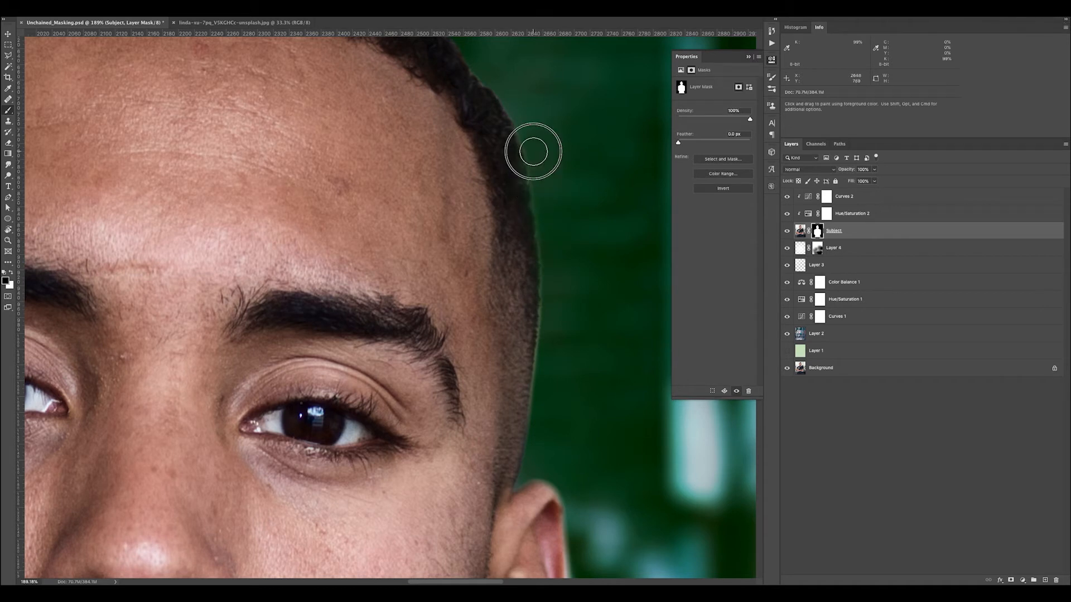
{"action": "left_click", "coordinate": [552, 222]}
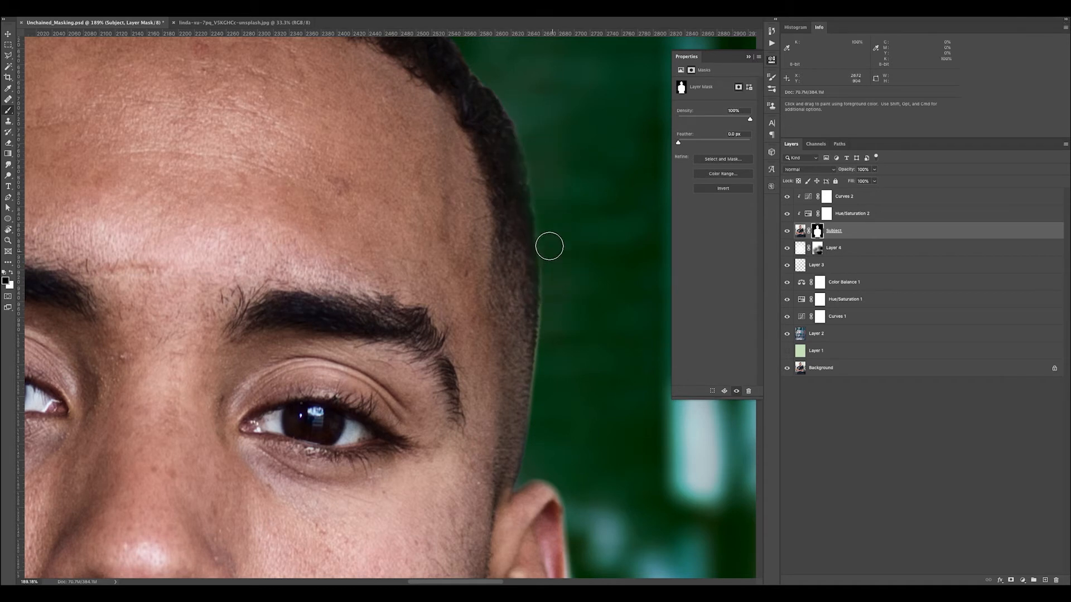
{"action": "left_click_drag", "start_coordinate": [550, 246], "coordinate": [546, 356]}
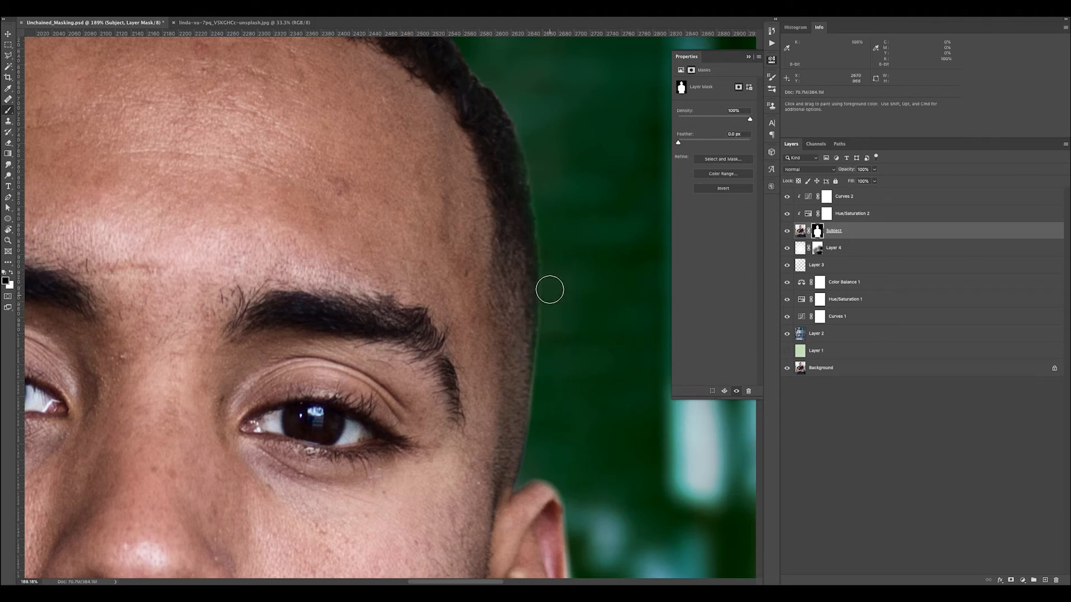
{"action": "mouse_move", "coordinate": [549, 313]}
{"action": "left_mouse_down"}
{"action": "mouse_move", "coordinate": [536, 409]}
{"action": "mouse_move", "coordinate": [545, 365]}
{"action": "left_mouse_up"}
Refine the hair edge on the Subject mask, alternating white and black strokes between the hairline and the ear
{"action": "key", "text": "x"}
{"action": "left_click_drag", "start_coordinate": [520, 277], "coordinate": [529, 325]}
{"action": "left_click_drag", "start_coordinate": [531, 252], "coordinate": [511, 427]}
{"action": "key", "text": "x"}
{"action": "left_click_drag", "start_coordinate": [542, 340], "coordinate": [545, 310]}
{"action": "mouse_move", "coordinate": [538, 399]}
{"action": "left_mouse_down"}
{"action": "mouse_move", "coordinate": [541, 356]}
{"action": "mouse_move", "coordinate": [534, 415]}
{"action": "mouse_move", "coordinate": [541, 348]}
{"action": "left_mouse_up"}
{"action": "key", "text": "x"}
{"action": "mouse_move", "coordinate": [534, 172]}
{"action": "left_mouse_down"}
{"action": "mouse_move", "coordinate": [511, 160]}
{"action": "mouse_move", "coordinate": [518, 171]}
{"action": "left_mouse_up"}
{"action": "key", "text": "x"}
{"action": "left_click_drag", "start_coordinate": [517, 196], "coordinate": [526, 225]}
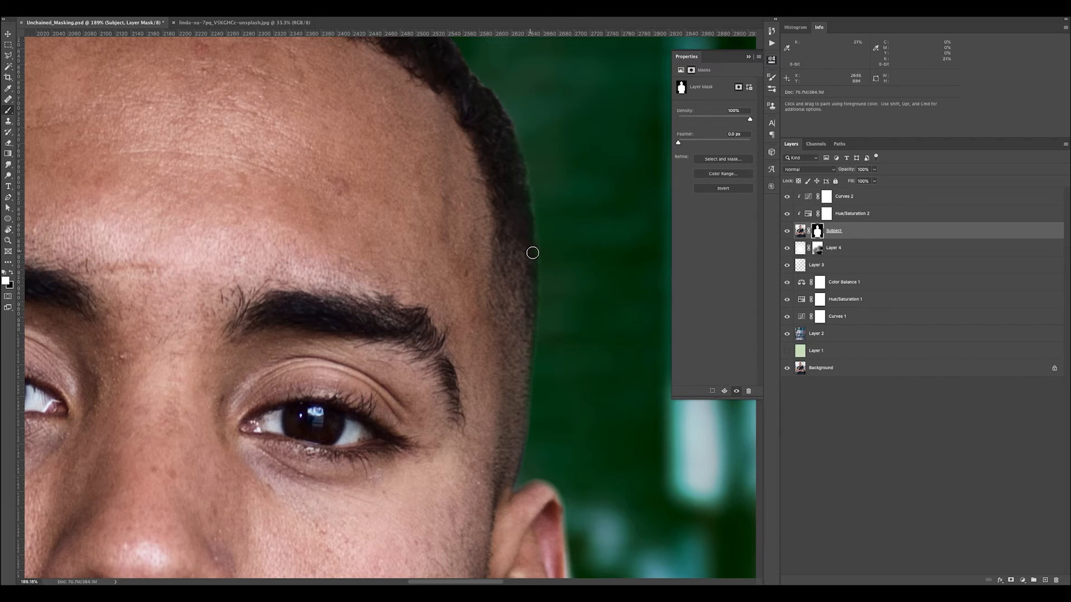
Examine the cleaned head edge, the face and shoulders, and the whole composite at several zoom levels
{"action": "key", "text": "super+minus"}
{"action": "key", "text": "super+minus"}
{"action": "key", "text": "super+minus"}
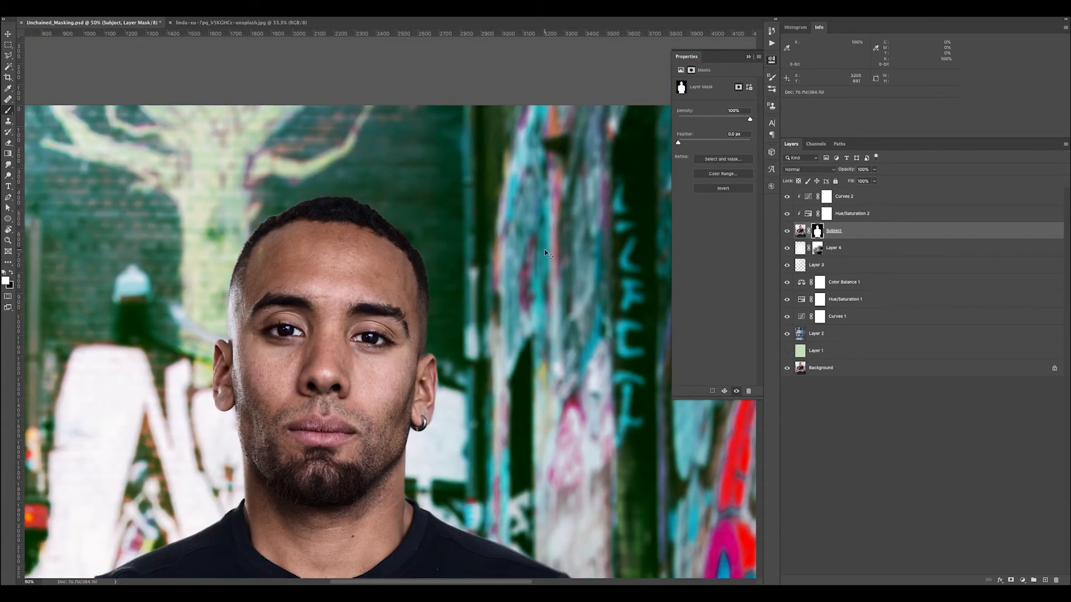
{"action": "key", "text": "super+minus"}
{"action": "key", "text": "super+minus"}
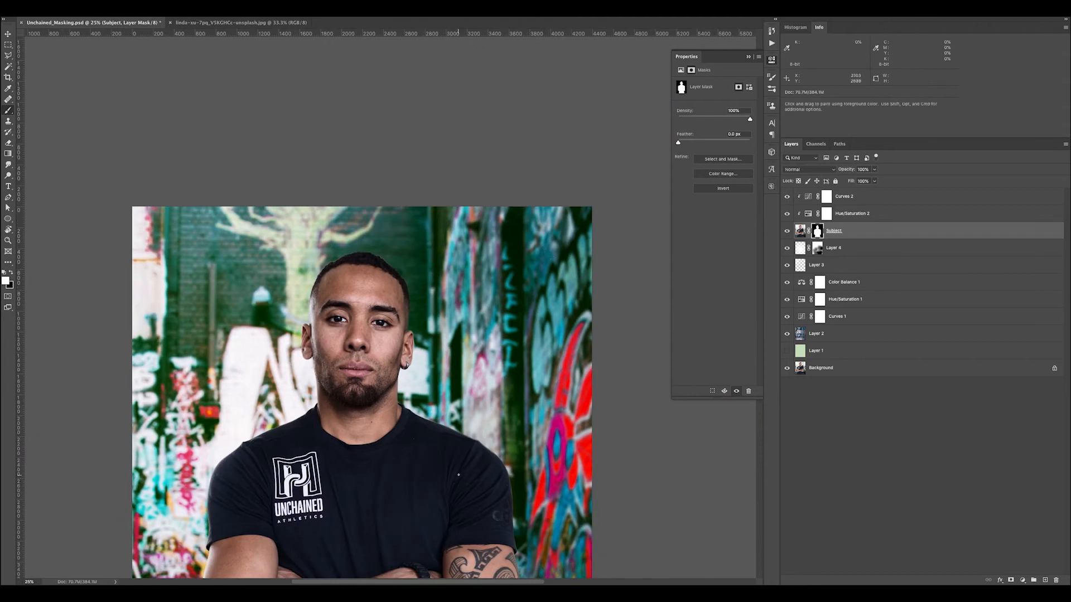
{"action": "key", "text": "super+plus"}
{"action": "key", "text": "super+plus"}
{"action": "key", "text": "super+plus"}
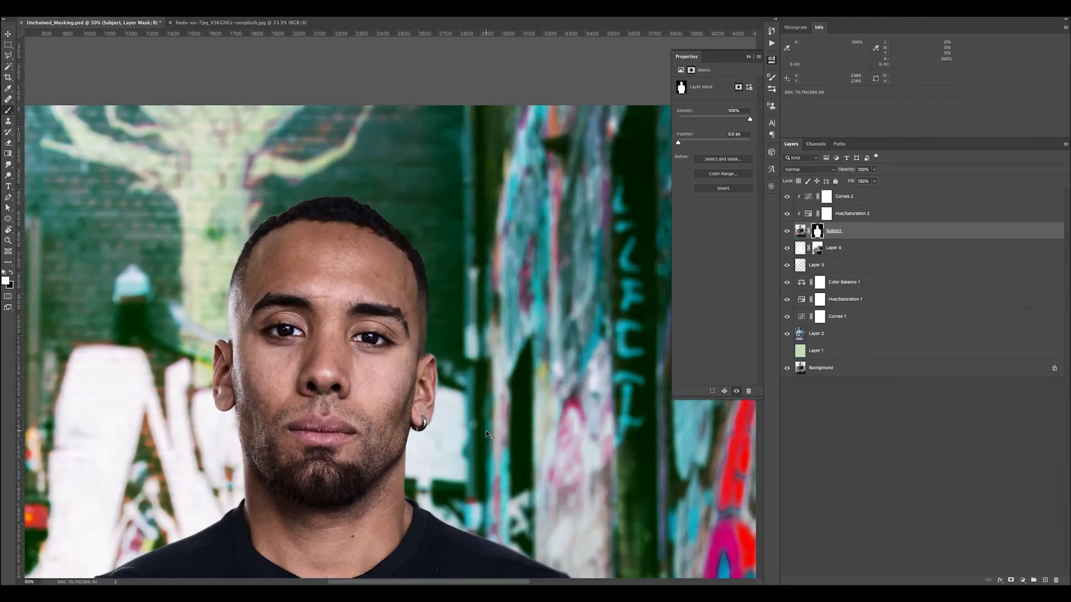
{"action": "left_click_drag", "start_coordinate": [346, 423], "coordinate": [427, 240]}
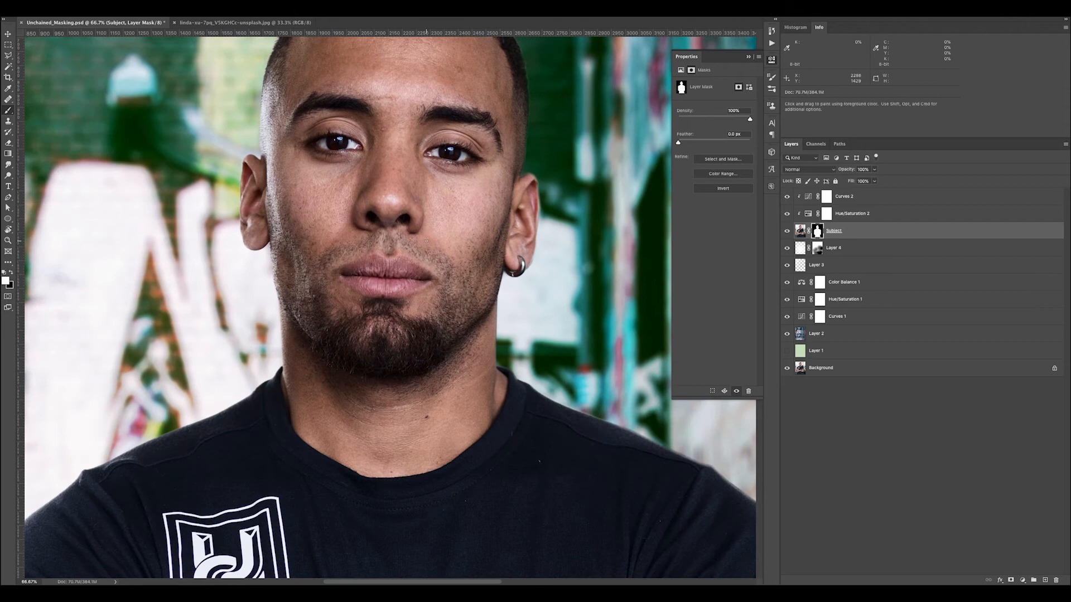
{"action": "key", "text": "super+minus"}
{"action": "key", "text": "super+minus"}
{"action": "key", "text": "super+minus"}
{"action": "key", "text": "super+minus"}
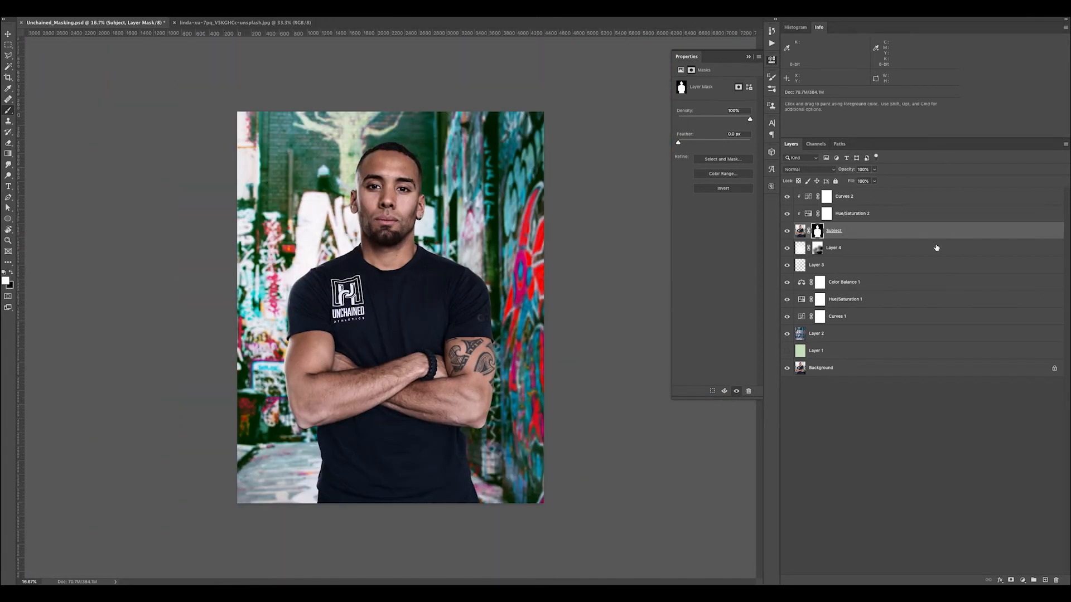
Lower the background's Hue/Saturation 1 saturation to -31
{"action": "left_click", "coordinate": [861, 300]}
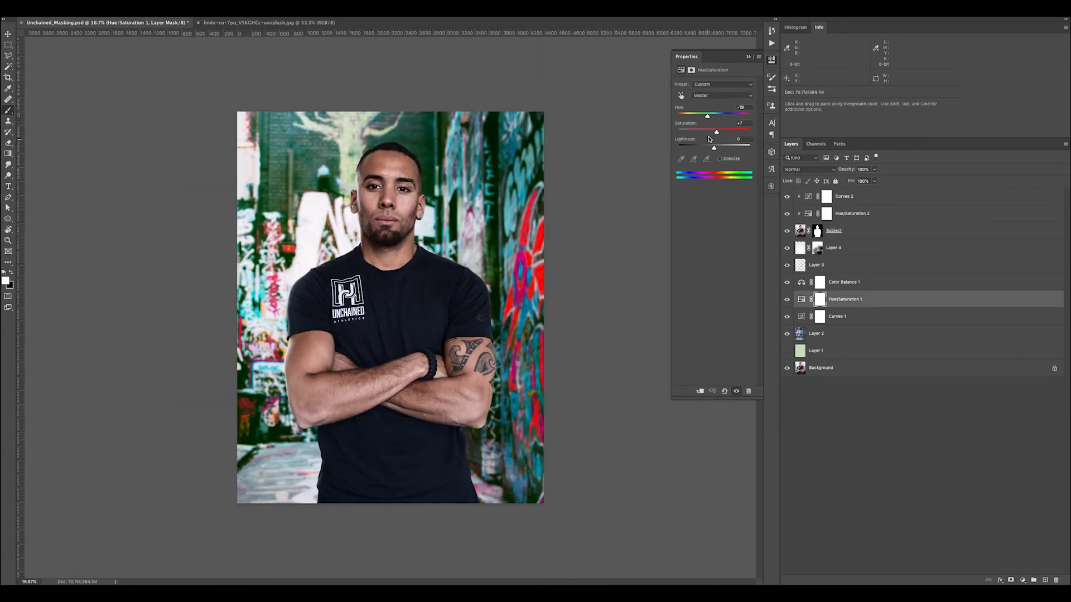
{"action": "left_click_drag", "start_coordinate": [716, 134], "coordinate": [692, 138]}
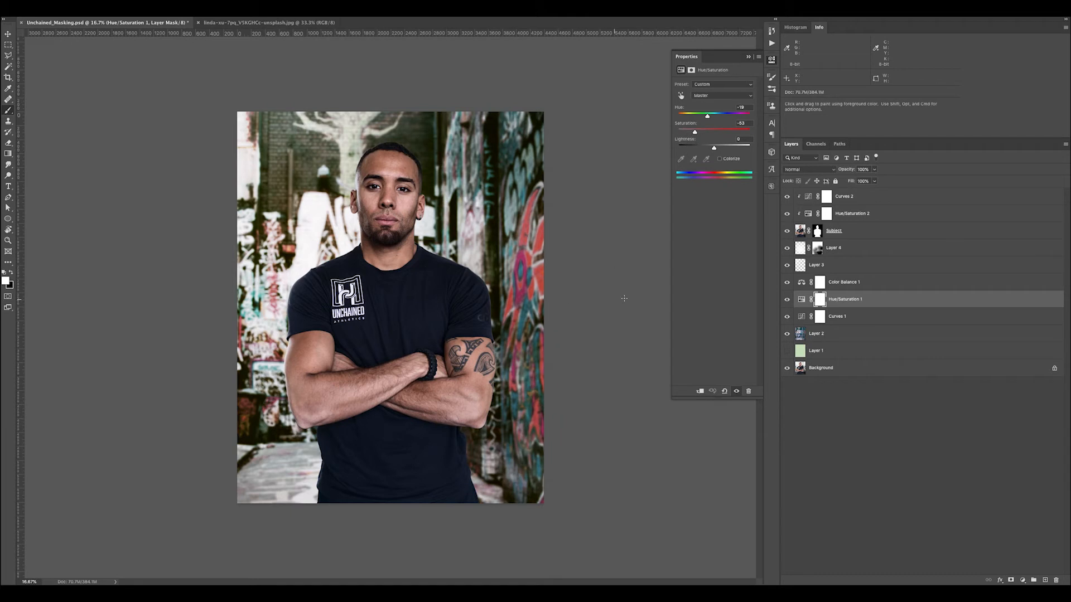
{"action": "left_click_drag", "start_coordinate": [696, 133], "coordinate": [704, 131]}
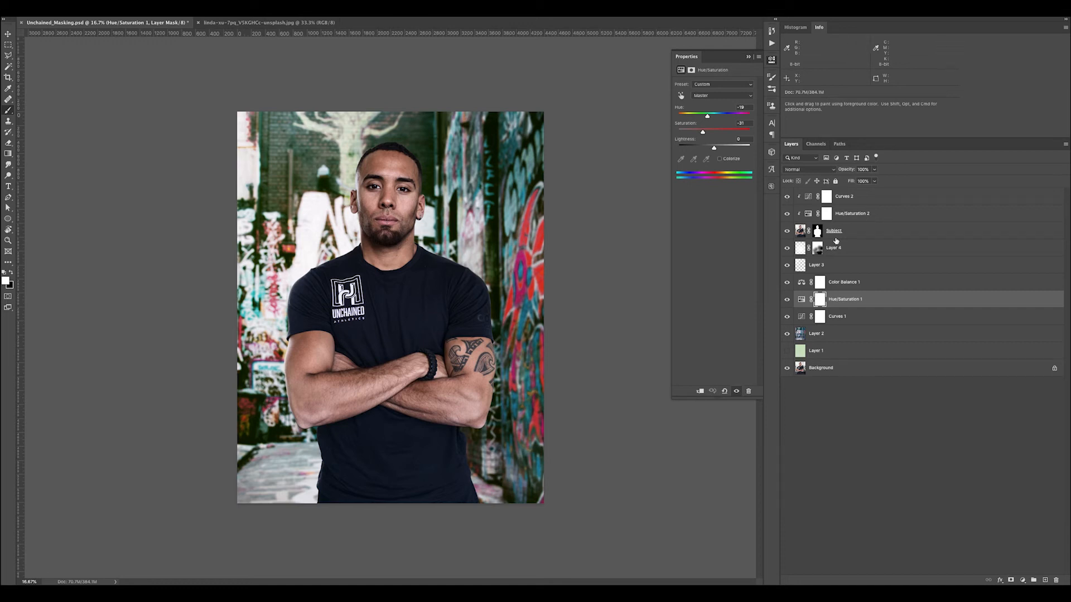
Toggle Layer 4's visibility to compare the composite with and without its glow
{"action": "left_click", "coordinate": [817, 266]}
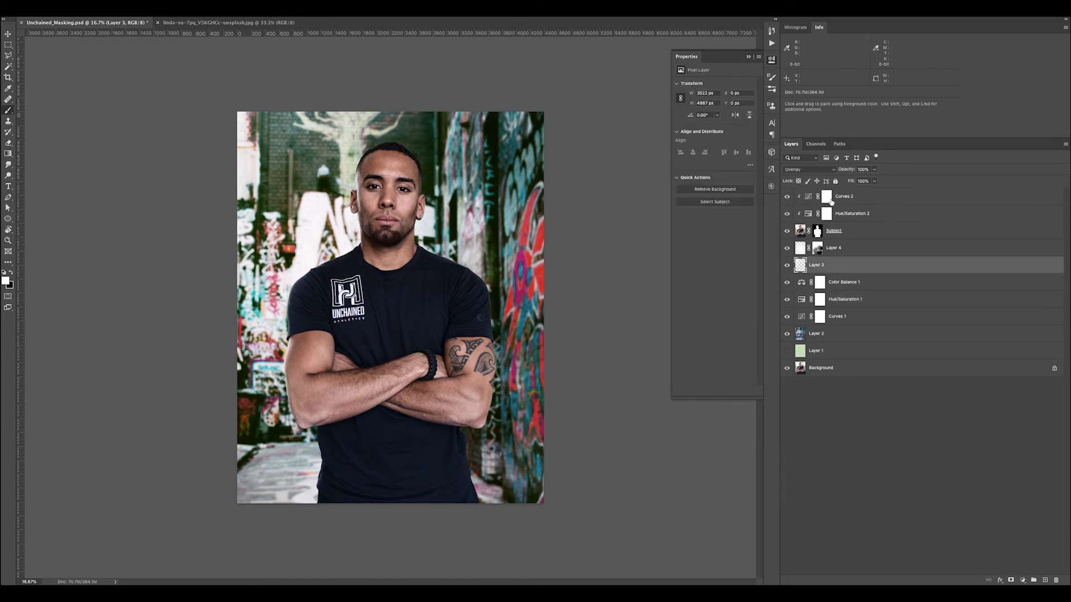
{"action": "left_click", "coordinate": [829, 254]}
{"action": "left_click", "coordinate": [787, 249]}
{"action": "left_click", "coordinate": [787, 249]}
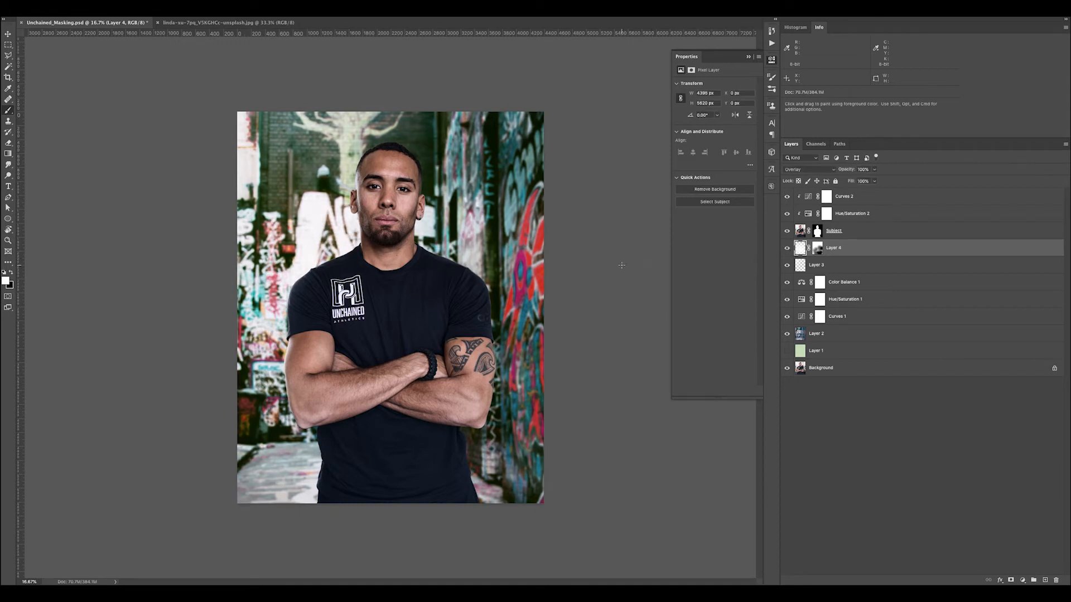
Add a new empty layer above Curves 2 and sample a muted grey from the blurred background wall beside the head
{"action": "left_click", "coordinate": [861, 202]}
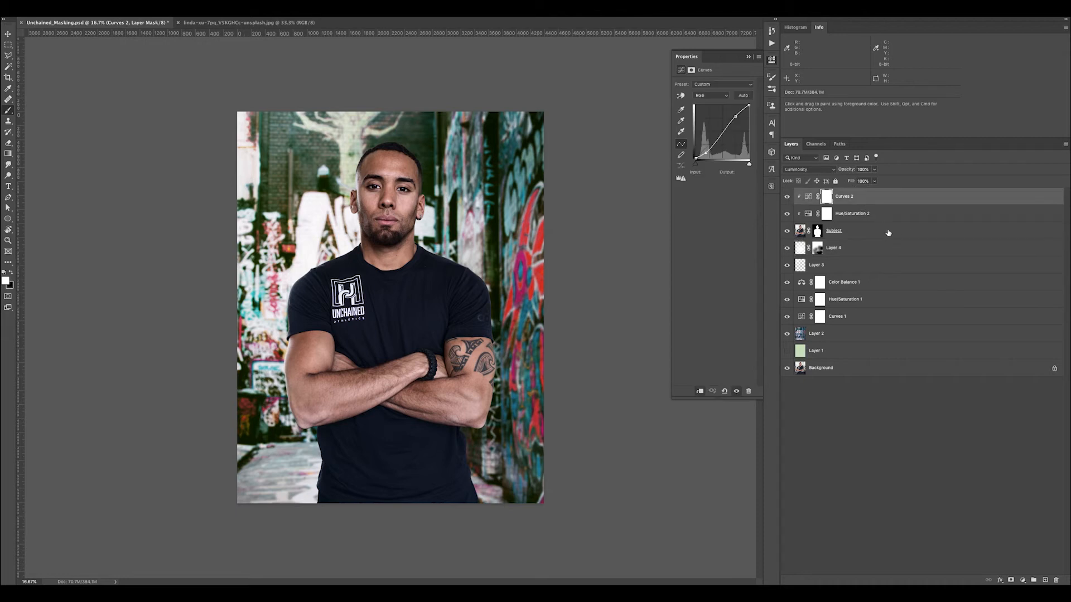
{"action": "key", "text": "z"}
{"action": "mouse_move", "coordinate": [325, 256]}
{"action": "left_mouse_down"}
{"action": "mouse_move", "coordinate": [363, 273]}
{"action": "mouse_move", "coordinate": [333, 246]}
{"action": "left_mouse_up"}
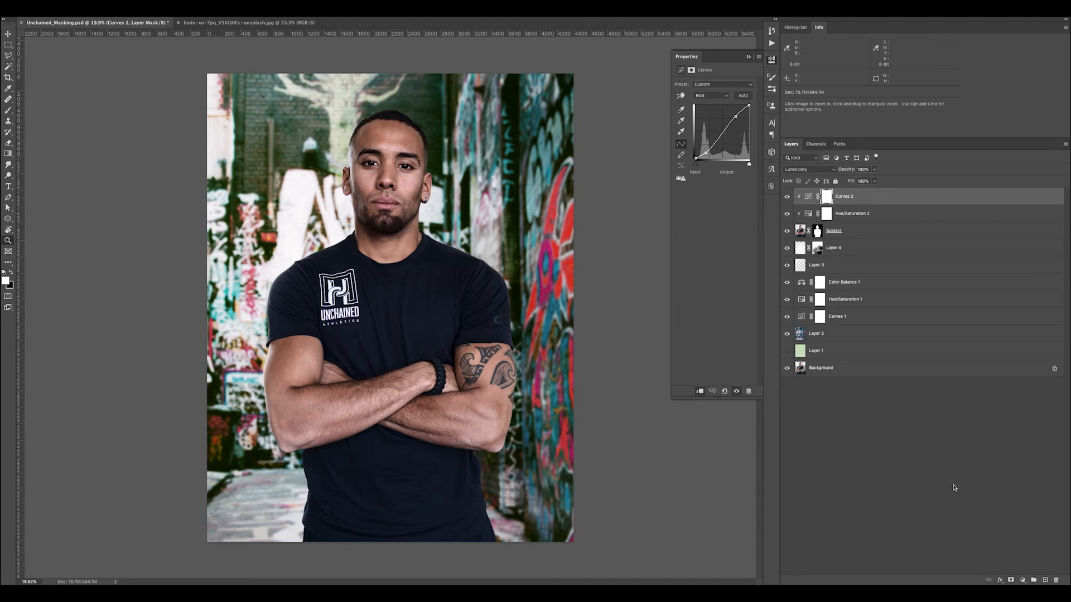
{"action": "left_click", "coordinate": [1045, 580]}
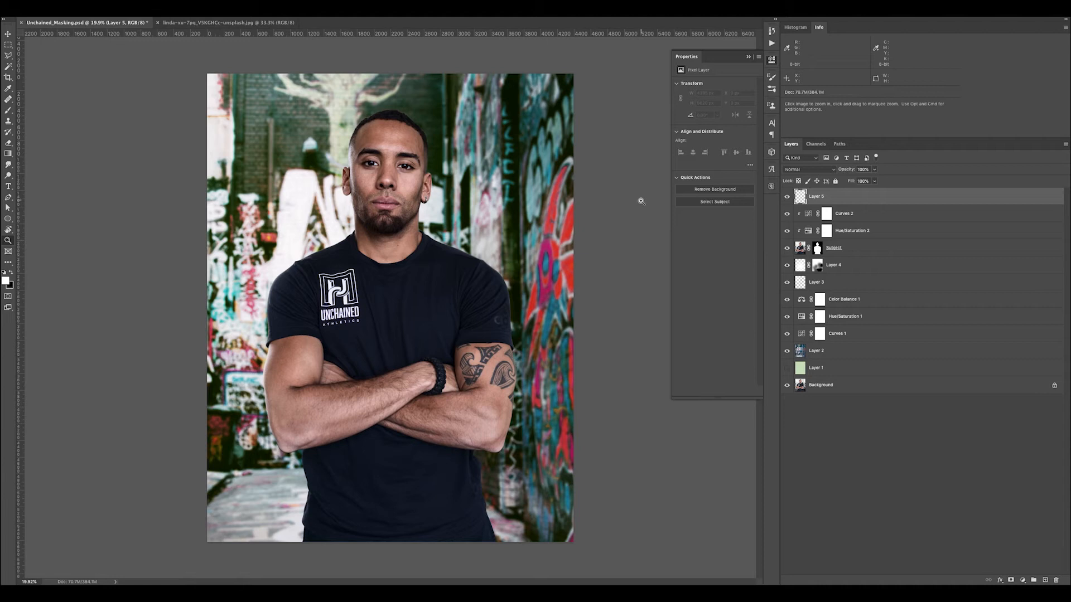
{"action": "key", "text": "i"}
{"action": "left_click", "coordinate": [302, 131]}
{"action": "left_click", "coordinate": [302, 128]}
{"action": "left_click", "coordinate": [315, 119]}
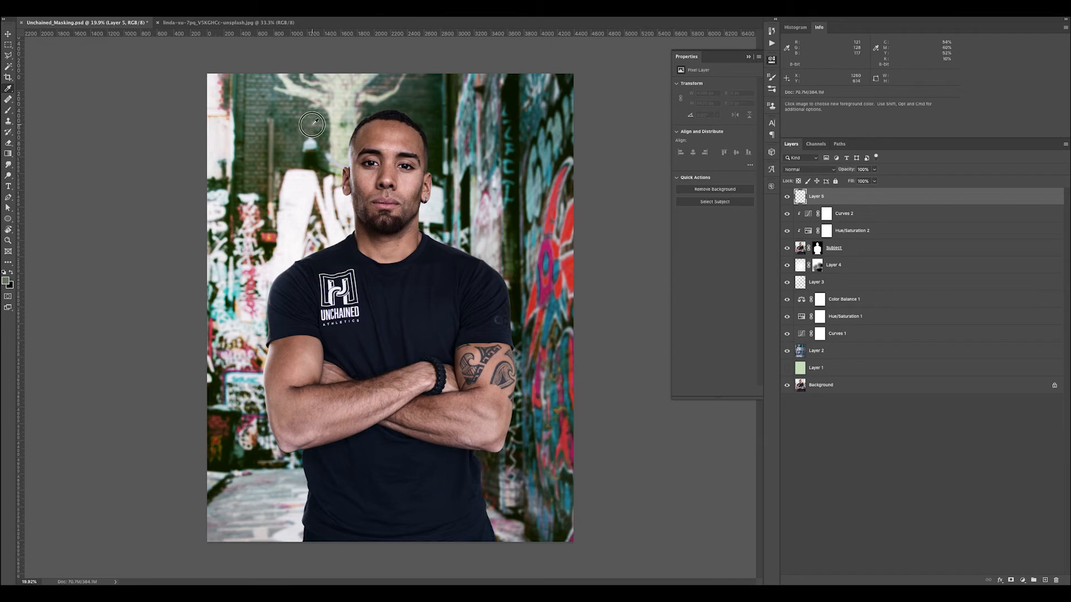
{"action": "left_click", "coordinate": [315, 119]}
{"action": "left_click", "coordinate": [292, 101]}
Paint a soft haze in the sampled grey on Layer 5 down the subject's logo side, over face, shoulder and arm
{"action": "key", "text": "b"}
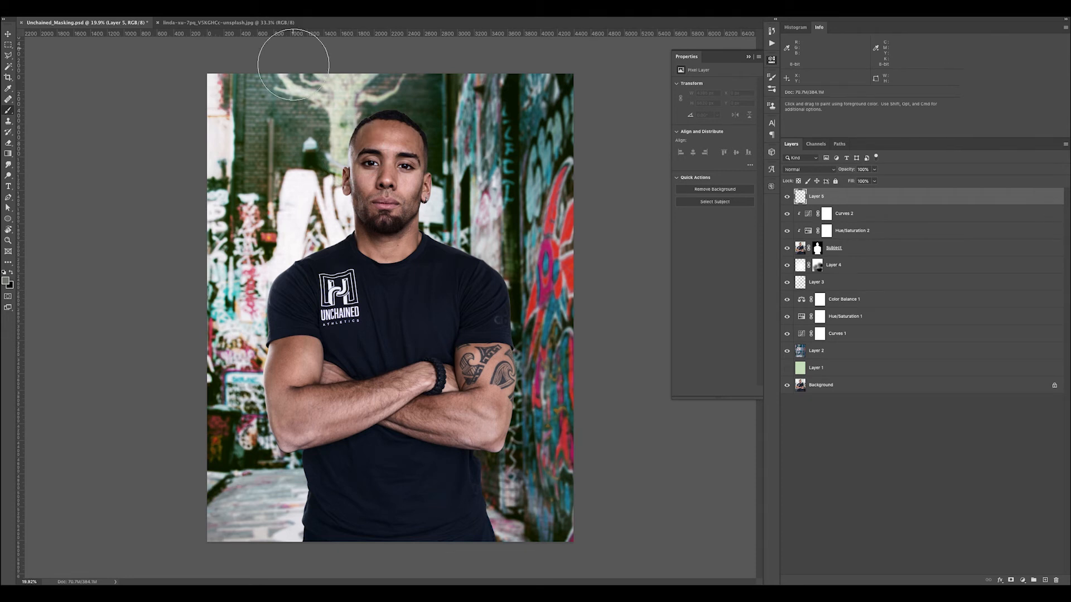
{"action": "mouse_move", "coordinate": [349, 142]}
{"action": "left_mouse_down"}
{"action": "mouse_move", "coordinate": [351, 202]}
{"action": "mouse_move", "coordinate": [358, 147]}
{"action": "mouse_move", "coordinate": [344, 217]}
{"action": "mouse_move", "coordinate": [334, 199]}
{"action": "mouse_move", "coordinate": [316, 215]}
{"action": "mouse_move", "coordinate": [338, 202]}
{"action": "mouse_move", "coordinate": [338, 140]}
{"action": "mouse_move", "coordinate": [375, 130]}
{"action": "mouse_move", "coordinate": [338, 180]}
{"action": "mouse_move", "coordinate": [336, 245]}
{"action": "mouse_move", "coordinate": [291, 278]}
{"action": "mouse_move", "coordinate": [281, 305]}
{"action": "mouse_move", "coordinate": [276, 422]}
{"action": "mouse_move", "coordinate": [310, 444]}
{"action": "mouse_move", "coordinate": [273, 386]}
{"action": "mouse_move", "coordinate": [302, 331]}
{"action": "left_mouse_up"}
{"action": "mouse_move", "coordinate": [351, 224]}
{"action": "left_mouse_down"}
{"action": "mouse_move", "coordinate": [341, 260]}
{"action": "mouse_move", "coordinate": [290, 273]}
{"action": "mouse_move", "coordinate": [285, 301]}
{"action": "mouse_move", "coordinate": [281, 419]}
{"action": "mouse_move", "coordinate": [327, 478]}
{"action": "mouse_move", "coordinate": [315, 540]}
{"action": "mouse_move", "coordinate": [286, 407]}
{"action": "mouse_move", "coordinate": [281, 296]}
{"action": "mouse_move", "coordinate": [334, 234]}
{"action": "left_mouse_up"}
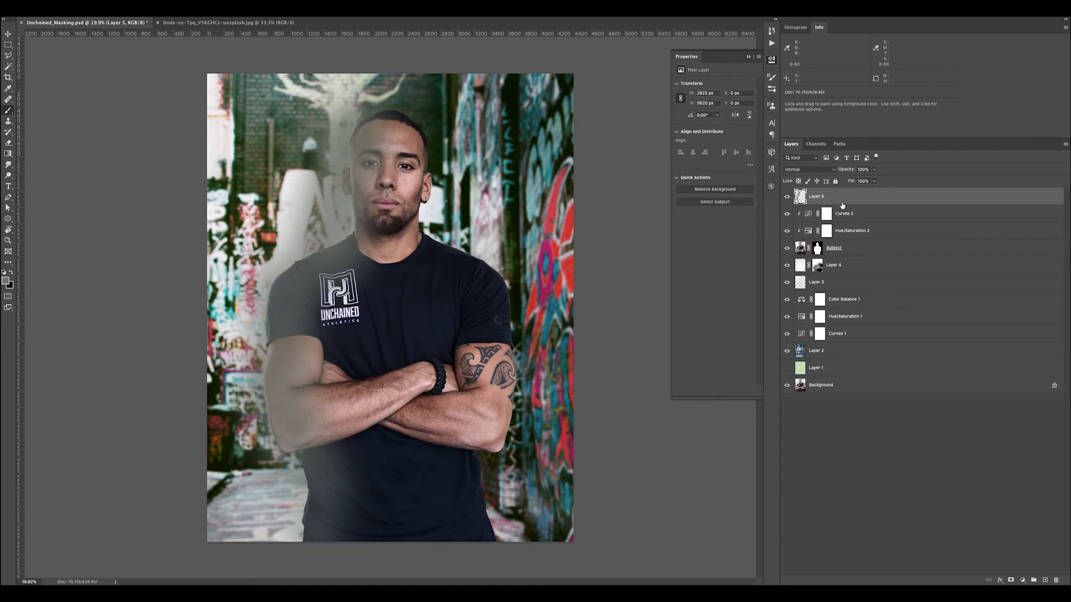
Clip Layer 5 to the subject and set its blend mode to Overlay
{"action": "scroll", "coordinate": [841, 202], "scroll_direction": "up", "scroll_amount": 2}
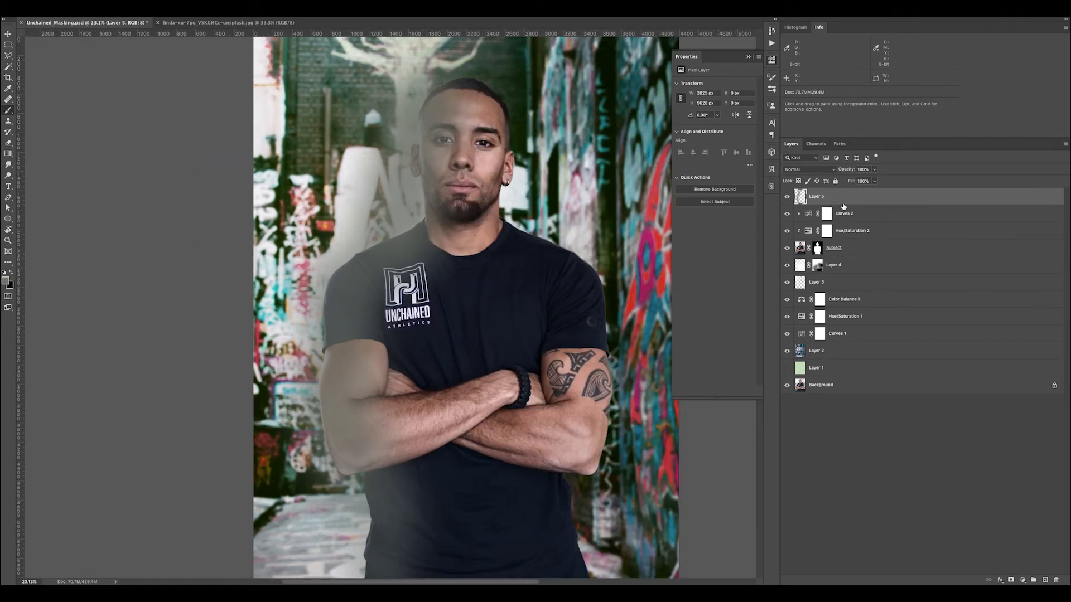
{"action": "left_click", "coordinate": [842, 205], "text": "alt"}
{"action": "mouse_move", "coordinate": [539, 202]}
{"action": "left_mouse_down"}
{"action": "mouse_move", "coordinate": [481, 192]}
{"action": "mouse_move", "coordinate": [449, 210]}
{"action": "left_mouse_up"}
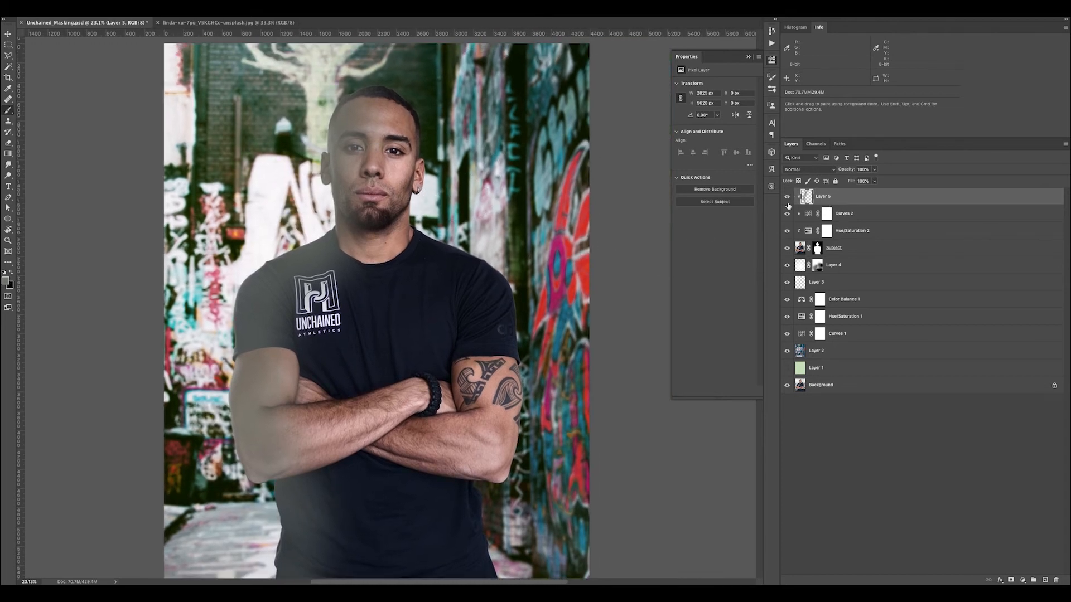
{"action": "left_click", "coordinate": [804, 170]}
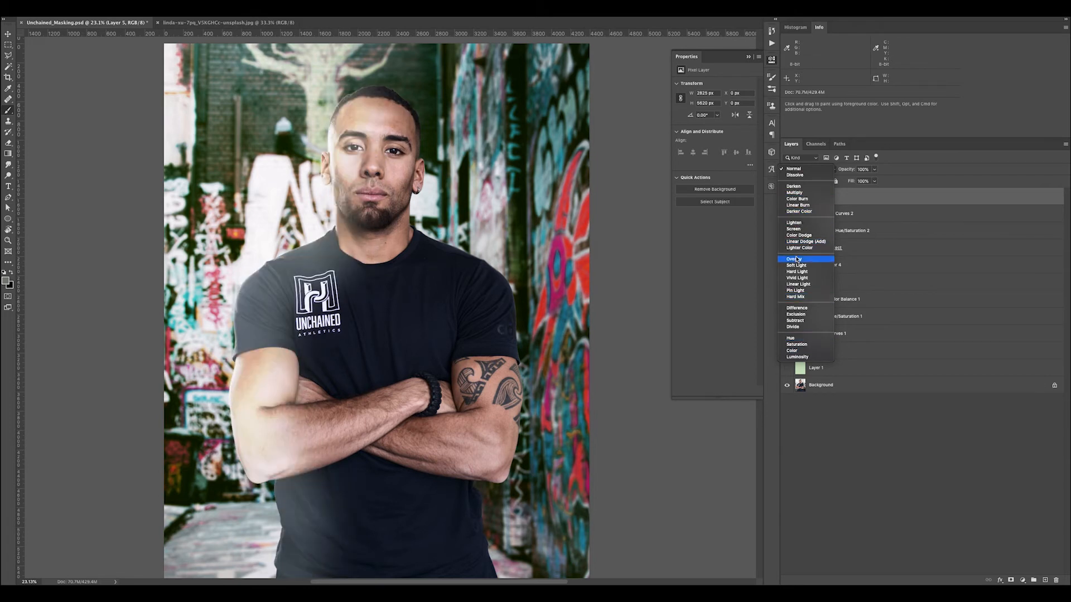
{"action": "left_click", "coordinate": [796, 260]}
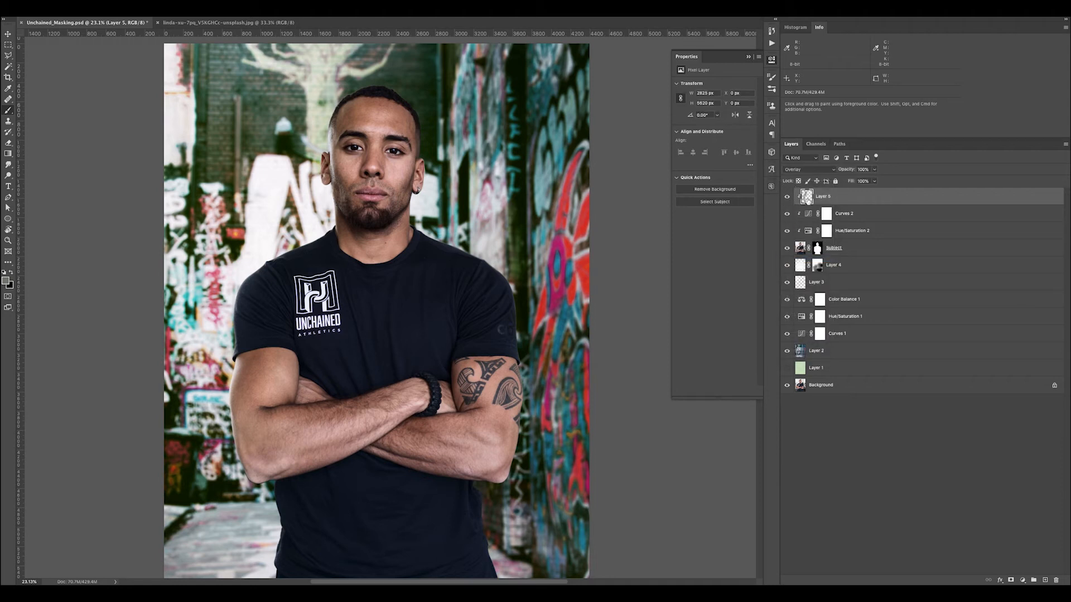
Paint more of the sampled grey on Layer 5 over the subject's face, forearms, chest and upper arm
{"action": "mouse_move", "coordinate": [347, 162]}
{"action": "left_mouse_down"}
{"action": "mouse_move", "coordinate": [390, 145]}
{"action": "mouse_move", "coordinate": [396, 184]}
{"action": "mouse_move", "coordinate": [387, 166]}
{"action": "left_mouse_up"}
{"action": "mouse_move", "coordinate": [441, 419]}
{"action": "left_mouse_down"}
{"action": "mouse_move", "coordinate": [465, 431]}
{"action": "mouse_move", "coordinate": [492, 396]}
{"action": "mouse_move", "coordinate": [481, 381]}
{"action": "mouse_move", "coordinate": [359, 424]}
{"action": "mouse_move", "coordinate": [339, 403]}
{"action": "mouse_move", "coordinate": [450, 439]}
{"action": "mouse_move", "coordinate": [488, 394]}
{"action": "mouse_move", "coordinate": [303, 448]}
{"action": "left_mouse_up"}
{"action": "mouse_move", "coordinate": [344, 246]}
{"action": "left_mouse_down"}
{"action": "mouse_move", "coordinate": [328, 377]}
{"action": "mouse_move", "coordinate": [398, 303]}
{"action": "mouse_move", "coordinate": [458, 338]}
{"action": "mouse_move", "coordinate": [499, 311]}
{"action": "mouse_move", "coordinate": [454, 461]}
{"action": "mouse_move", "coordinate": [454, 521]}
{"action": "mouse_move", "coordinate": [309, 517]}
{"action": "mouse_move", "coordinate": [452, 527]}
{"action": "mouse_move", "coordinate": [424, 429]}
{"action": "mouse_move", "coordinate": [343, 442]}
{"action": "mouse_move", "coordinate": [273, 401]}
{"action": "left_mouse_up"}
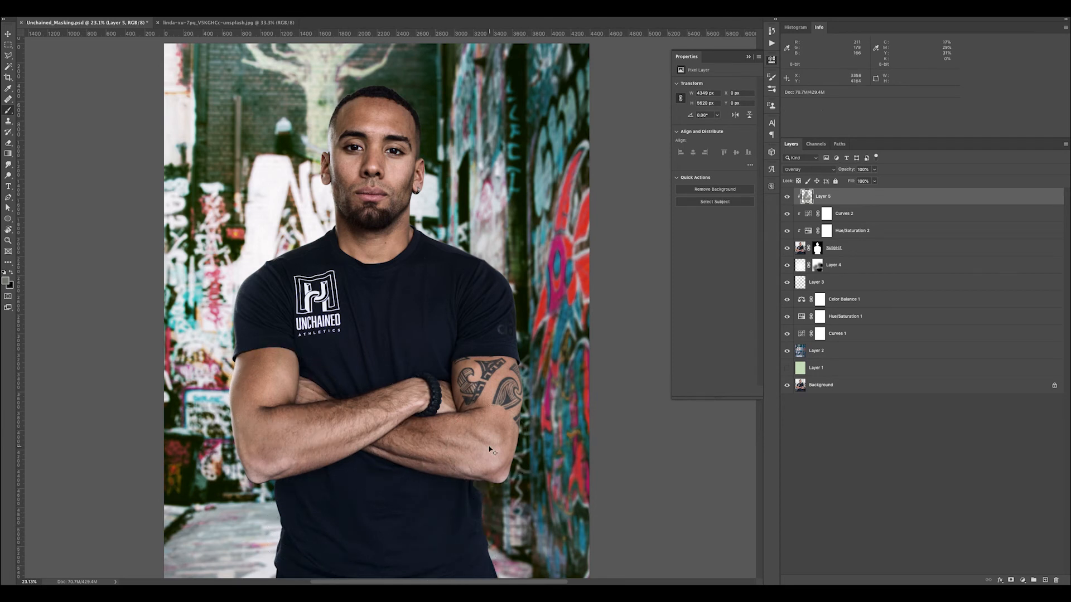
Add a Curves adjustment above Layer 5, raise its highlights from input 179 to output 201, and clip it to the subject
{"action": "key", "text": "ctrl+minus"}
{"action": "key", "text": "ctrl+minus"}
{"action": "key", "text": "ctrl+minus"}
{"action": "key", "text": "ctrl+plus"}
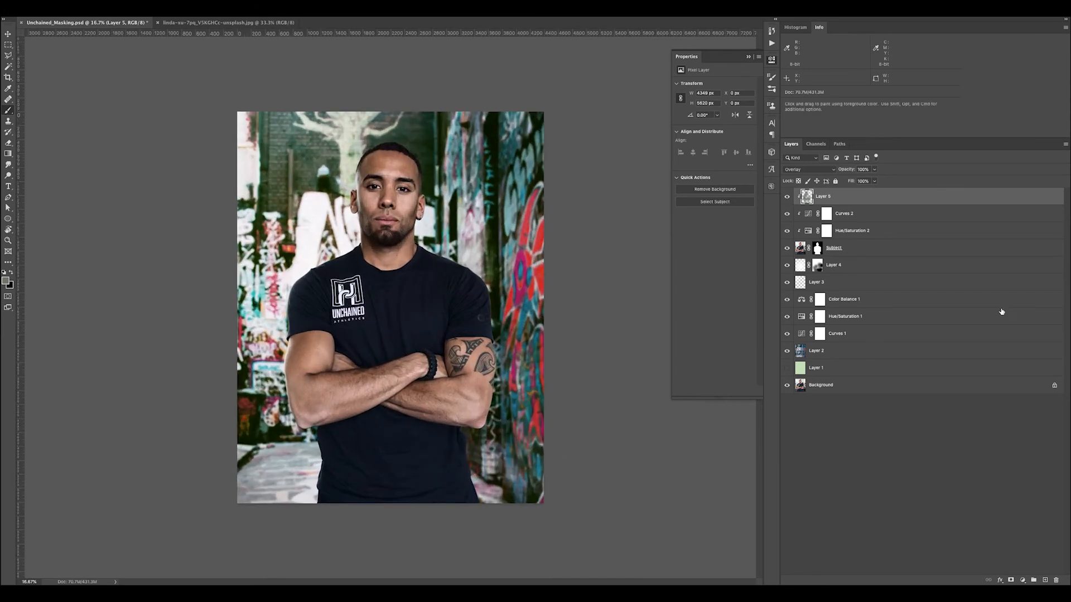
{"action": "left_click", "coordinate": [1025, 581]}
{"action": "left_click", "coordinate": [1023, 462]}
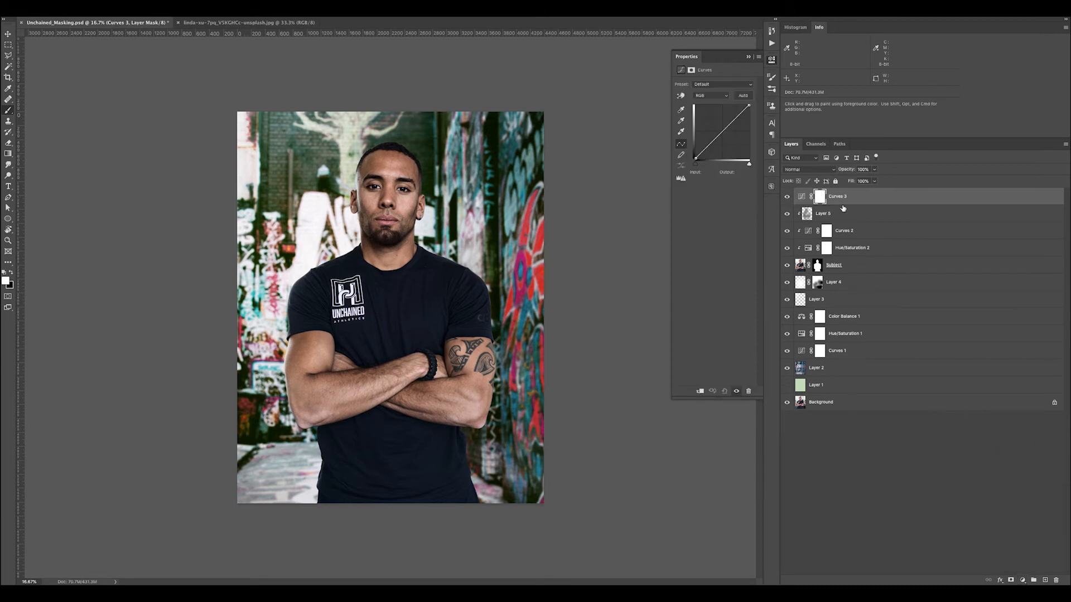
{"action": "left_click", "coordinate": [735, 116]}
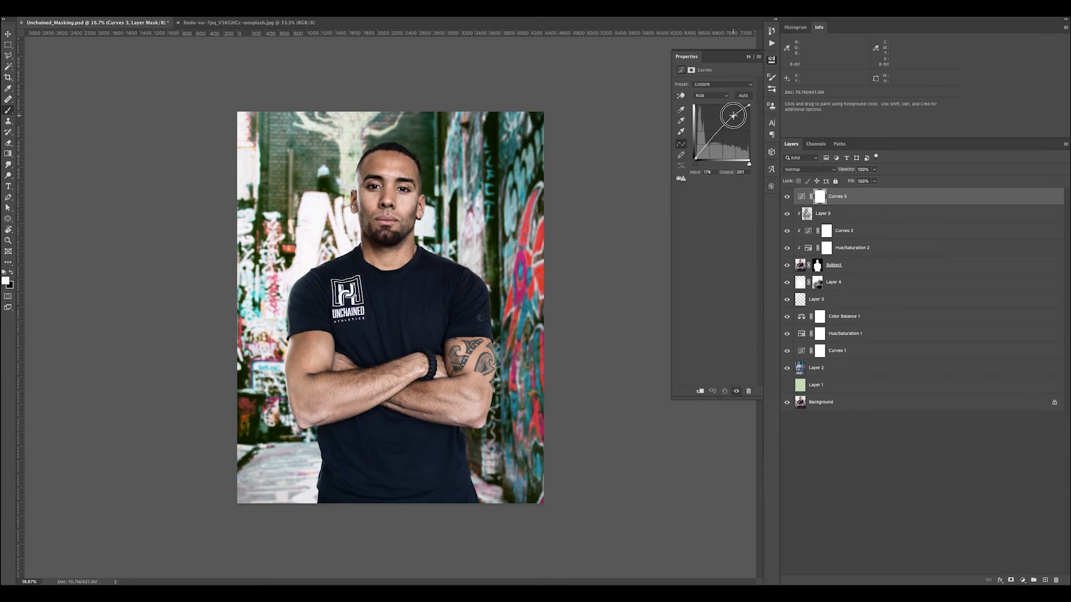
{"action": "left_click", "coordinate": [838, 204], "text": "alt"}
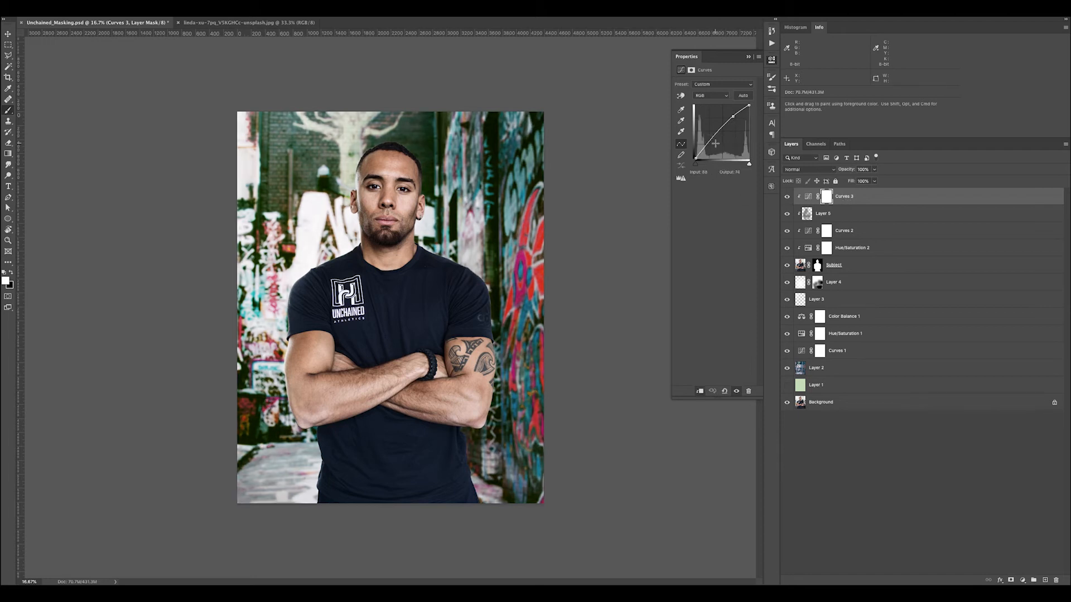
Refine the Curves 3 curve with a slightly lifted shadow point and a highlight point at input 177, output 203
{"action": "left_click_drag", "start_coordinate": [707, 144], "coordinate": [706, 144]}
{"action": "left_click", "coordinate": [734, 117]}
{"action": "left_click_drag", "start_coordinate": [733, 118], "coordinate": [732, 119]}
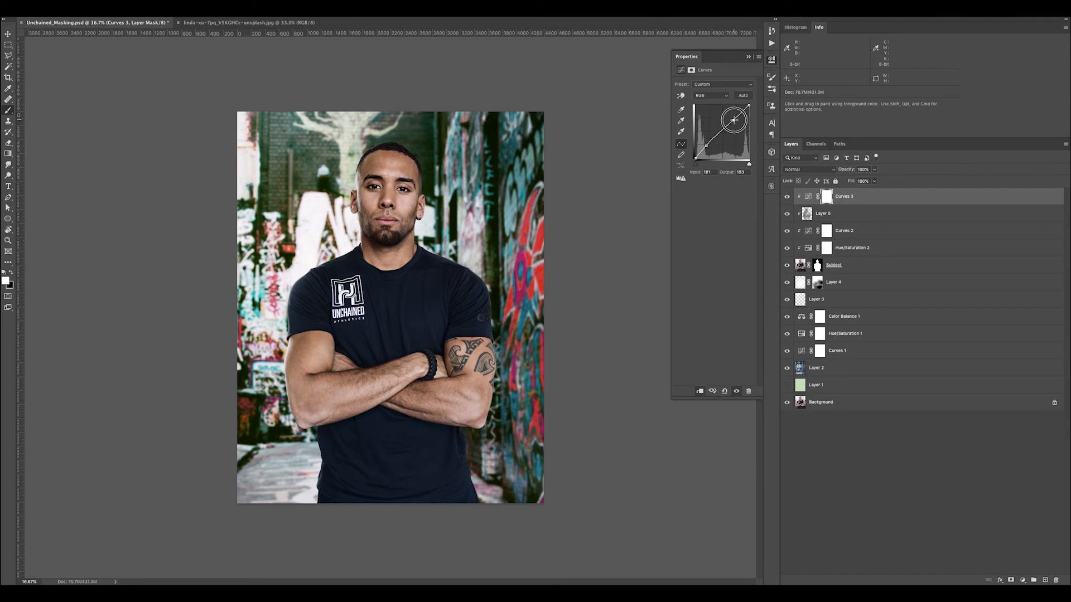
{"action": "left_click_drag", "start_coordinate": [708, 145], "coordinate": [706, 145]}
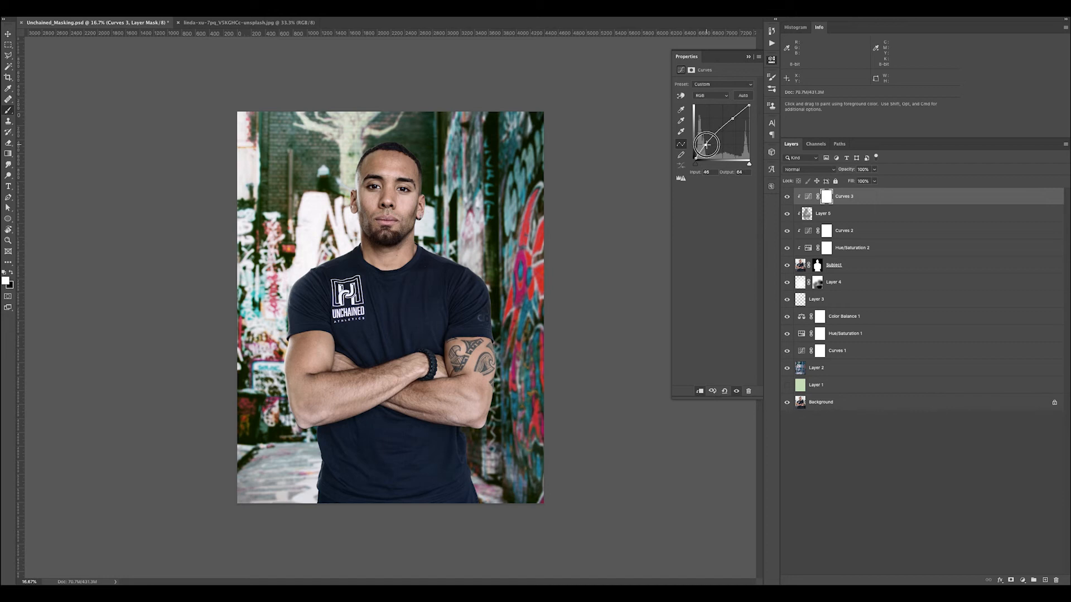
{"action": "left_click_drag", "start_coordinate": [732, 119], "coordinate": [732, 116]}
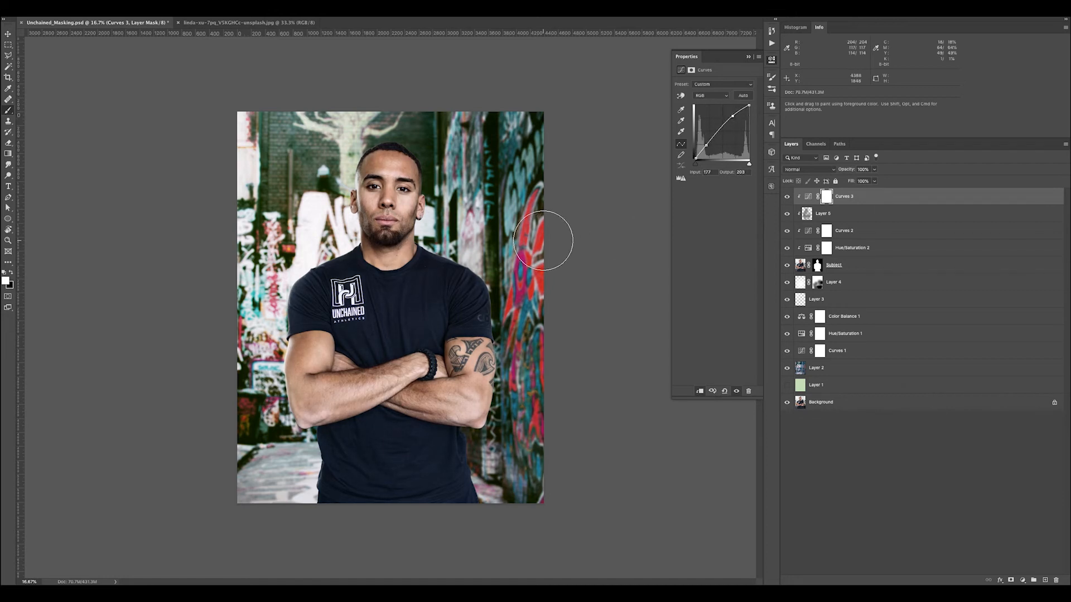
Set Curves 3 to the Luminosity blend mode at 50% opacity
{"action": "left_click", "coordinate": [810, 169]}
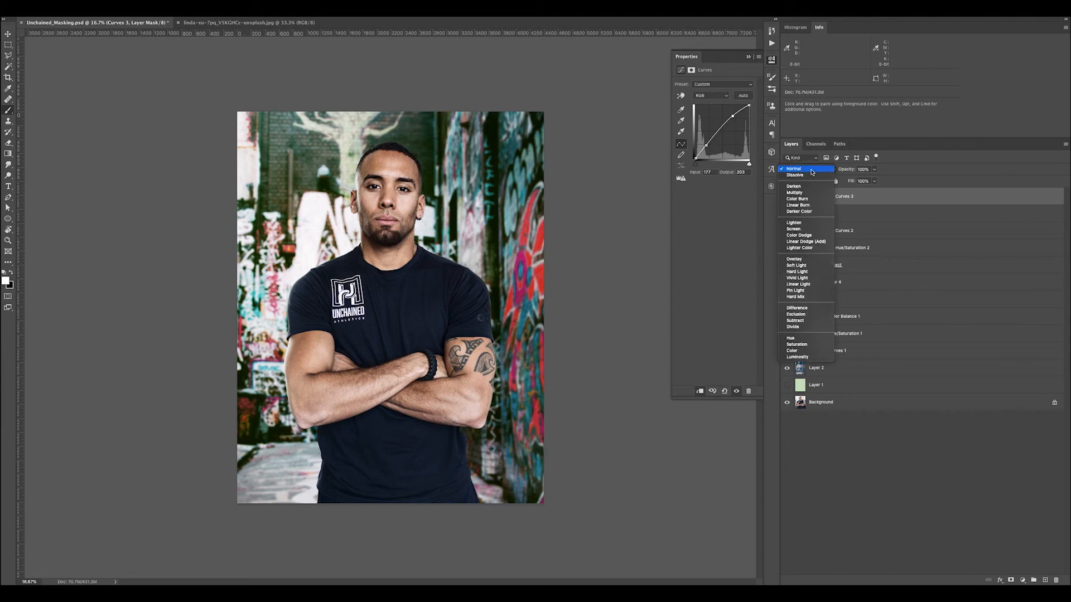
{"action": "left_click", "coordinate": [480, 229]}
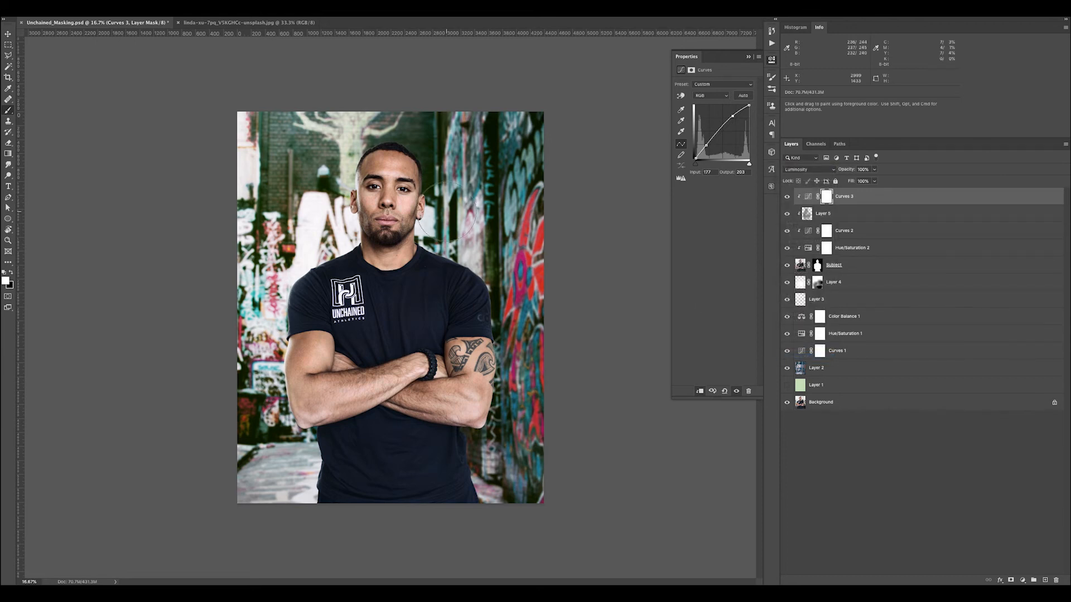
{"action": "key", "text": "ctrl+plus"}
{"action": "key", "text": "ctrl+plus"}
{"action": "key", "text": "ctrl+minus"}
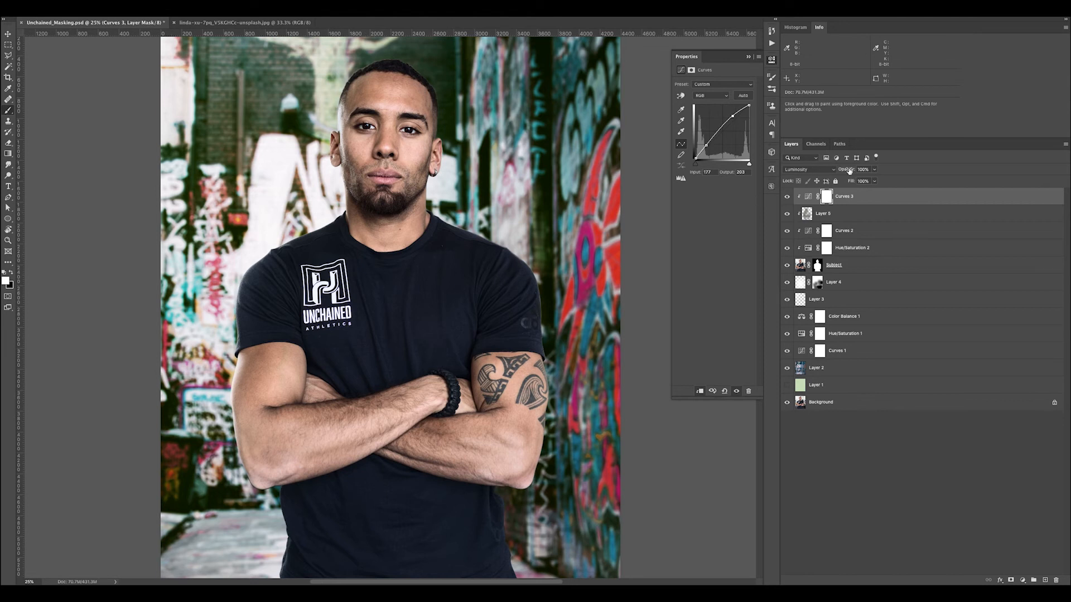
{"action": "type", "text": "50"}
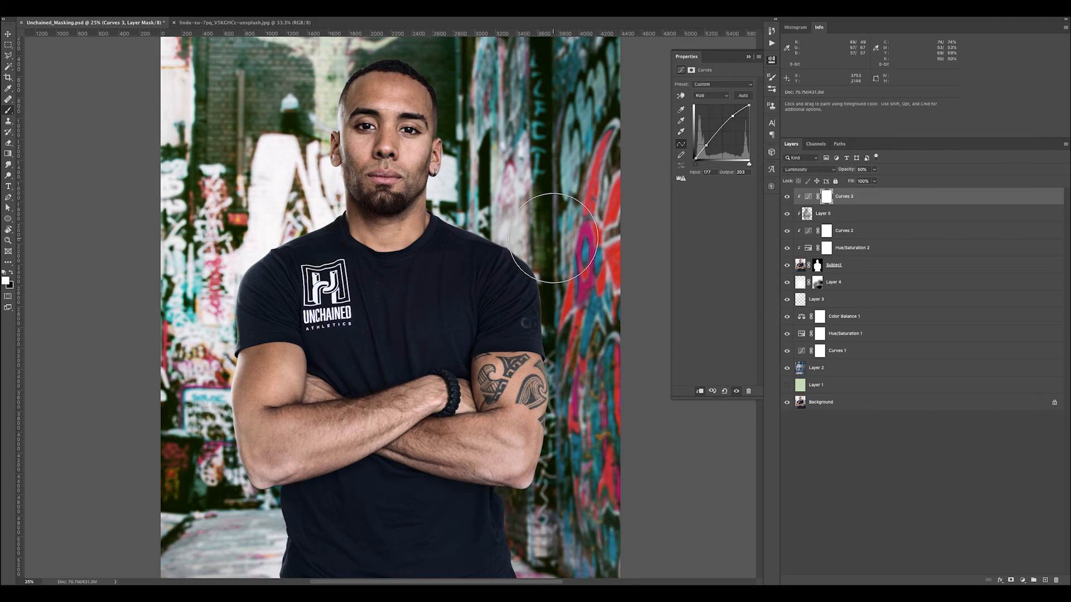
Examine the brightened subject against the background at several zoom levels
{"action": "key", "text": "super+minus"}
{"action": "key", "text": "super+minus"}
{"action": "key", "text": "super+minus"}
{"action": "key", "text": "super+plus"}
{"action": "key", "text": "super+plus"}
{"action": "key", "text": "super+plus"}
{"action": "key", "text": "super+plus"}
{"action": "key", "text": "super+minus"}
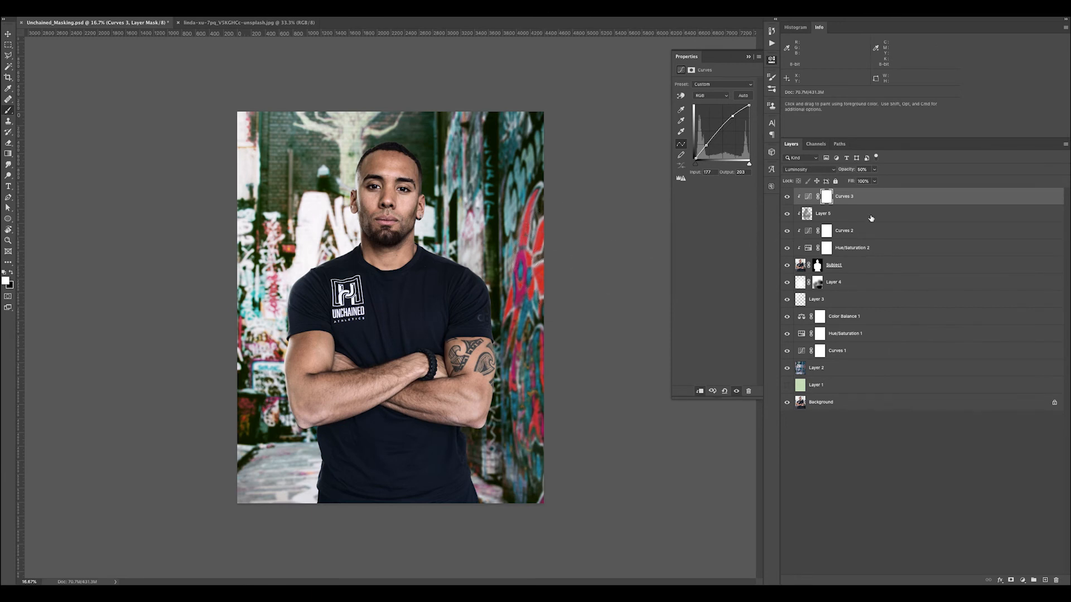
Add an empty layer above Curves 3, clip it to the subject, and sample dark teal from the wall on the tattooed-arm side
{"action": "key", "text": "alt+bracketleft"}
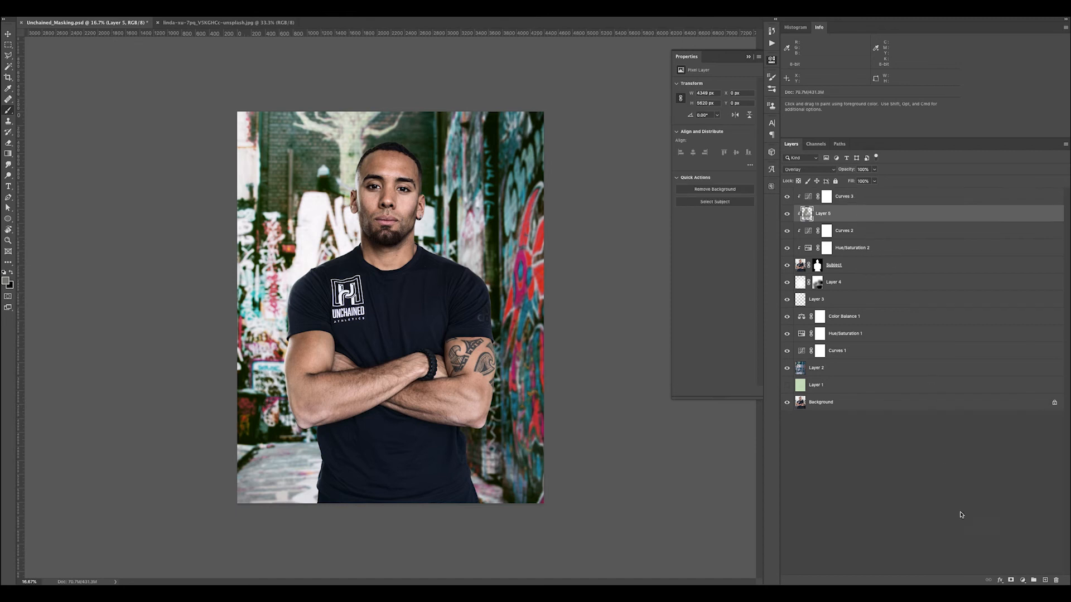
{"action": "left_click", "coordinate": [872, 202]}
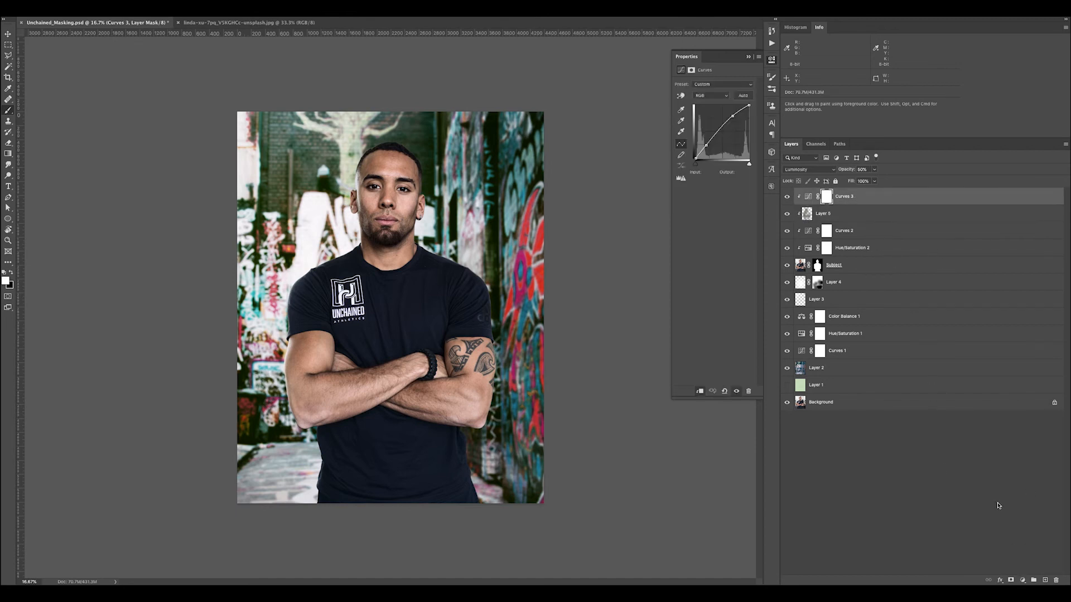
{"action": "left_click", "coordinate": [1045, 581]}
{"action": "left_click", "coordinate": [853, 202], "text": "alt"}
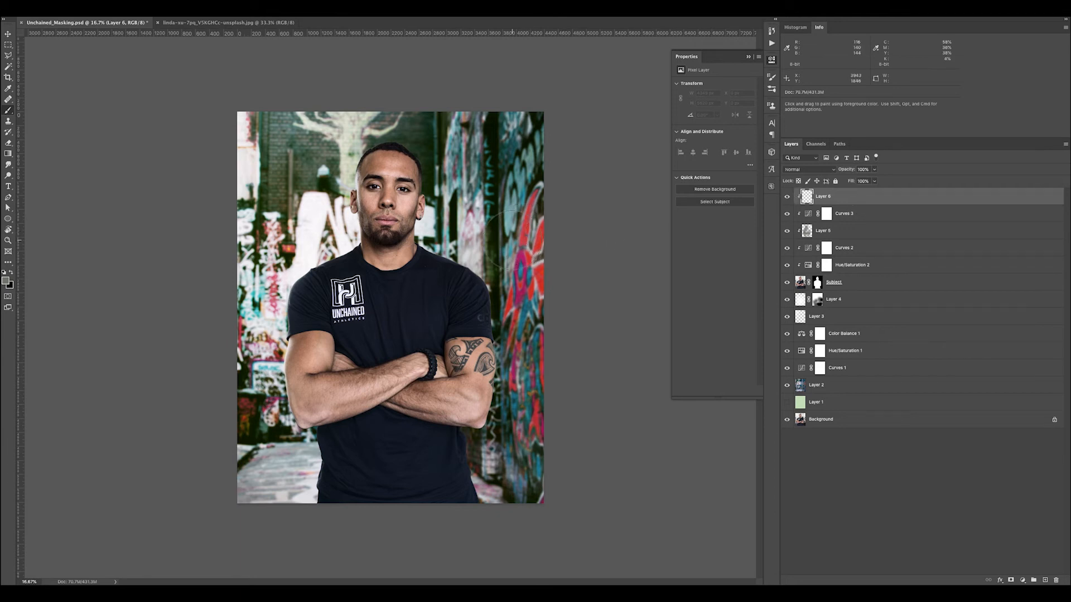
{"action": "key", "text": "alt"}
{"action": "left_click", "coordinate": [491, 162], "text": "alt"}
Paint the sampled teal on Layer 6 over the face and down the tattooed-arm side of the torso
{"action": "left_click_drag", "start_coordinate": [393, 182], "coordinate": [390, 215]}
{"action": "left_click_drag", "start_coordinate": [406, 177], "coordinate": [412, 231]}
{"action": "mouse_move", "coordinate": [475, 301]}
{"action": "left_mouse_down"}
{"action": "mouse_move", "coordinate": [488, 389]}
{"action": "mouse_move", "coordinate": [468, 456]}
{"action": "mouse_move", "coordinate": [476, 498]}
{"action": "mouse_move", "coordinate": [460, 453]}
{"action": "mouse_move", "coordinate": [477, 414]}
{"action": "mouse_move", "coordinate": [475, 353]}
{"action": "mouse_move", "coordinate": [431, 362]}
{"action": "mouse_move", "coordinate": [402, 393]}
{"action": "mouse_move", "coordinate": [408, 415]}
{"action": "mouse_move", "coordinate": [459, 416]}
{"action": "mouse_move", "coordinate": [460, 329]}
{"action": "mouse_move", "coordinate": [419, 166]}
{"action": "mouse_move", "coordinate": [433, 252]}
{"action": "mouse_move", "coordinate": [477, 305]}
{"action": "mouse_move", "coordinate": [481, 374]}
{"action": "mouse_move", "coordinate": [465, 458]}
{"action": "mouse_move", "coordinate": [479, 491]}
{"action": "left_mouse_up"}
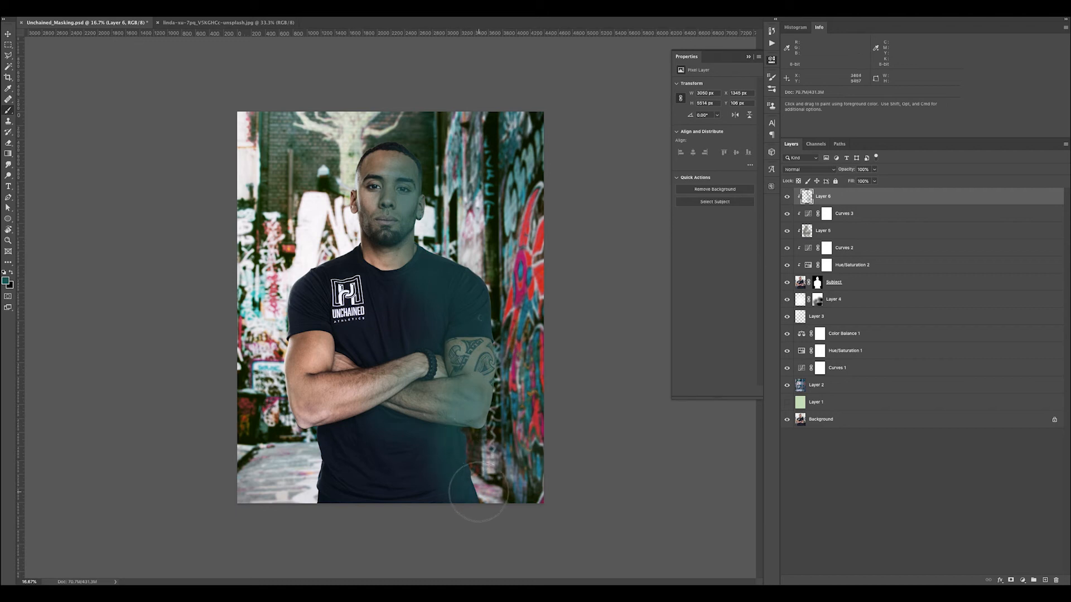
Set Layer 6 to the Overlay blend mode at 30% opacity
{"action": "left_click", "coordinate": [806, 170]}
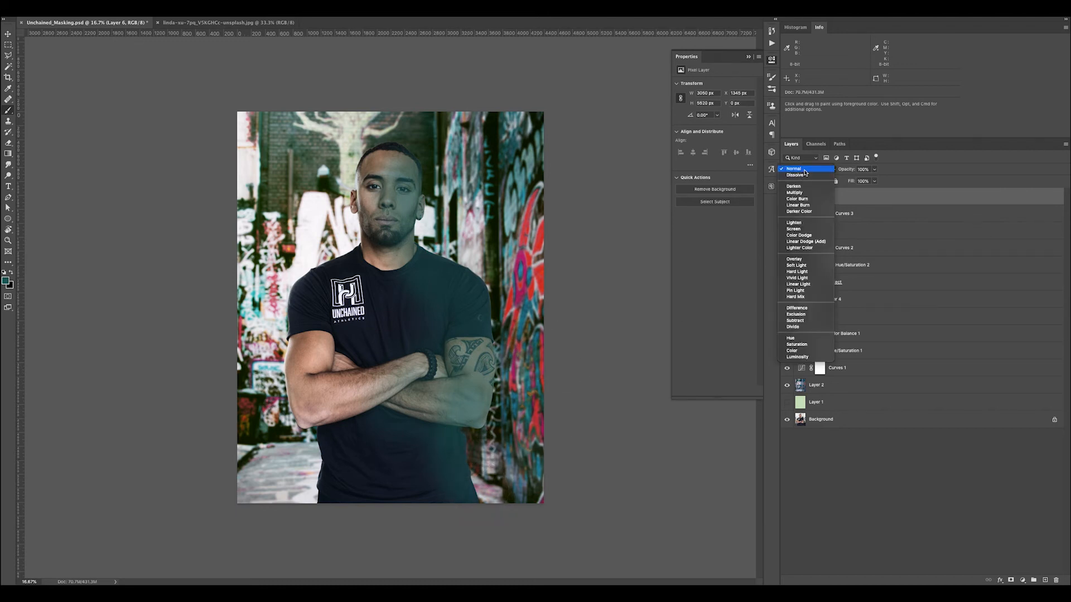
{"action": "left_click", "coordinate": [794, 260]}
{"action": "left_click", "coordinate": [864, 169]}
{"action": "type", "text": "20"}
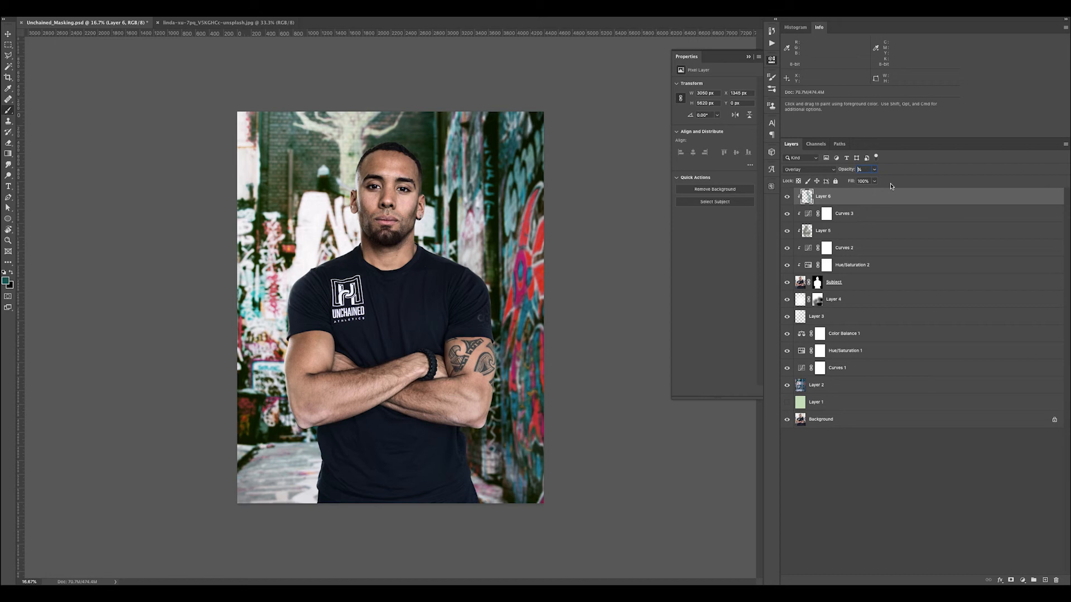
{"action": "key", "text": "Return"}
Toggle Layer 6's visibility repeatedly and inspect the subject up close to judge the teal cast
{"action": "key", "text": "z"}
{"action": "mouse_move", "coordinate": [408, 193]}
{"action": "left_mouse_down"}
{"action": "mouse_move", "coordinate": [460, 245]}
{"action": "mouse_move", "coordinate": [411, 186]}
{"action": "left_mouse_up"}
{"action": "left_click", "coordinate": [788, 198]}
{"action": "left_click", "coordinate": [788, 198]}
{"action": "left_click", "coordinate": [788, 198]}
{"action": "left_click", "coordinate": [788, 198]}
{"action": "left_click", "coordinate": [788, 198]}
{"action": "left_click", "coordinate": [788, 197]}
{"action": "left_click", "coordinate": [787, 197]}
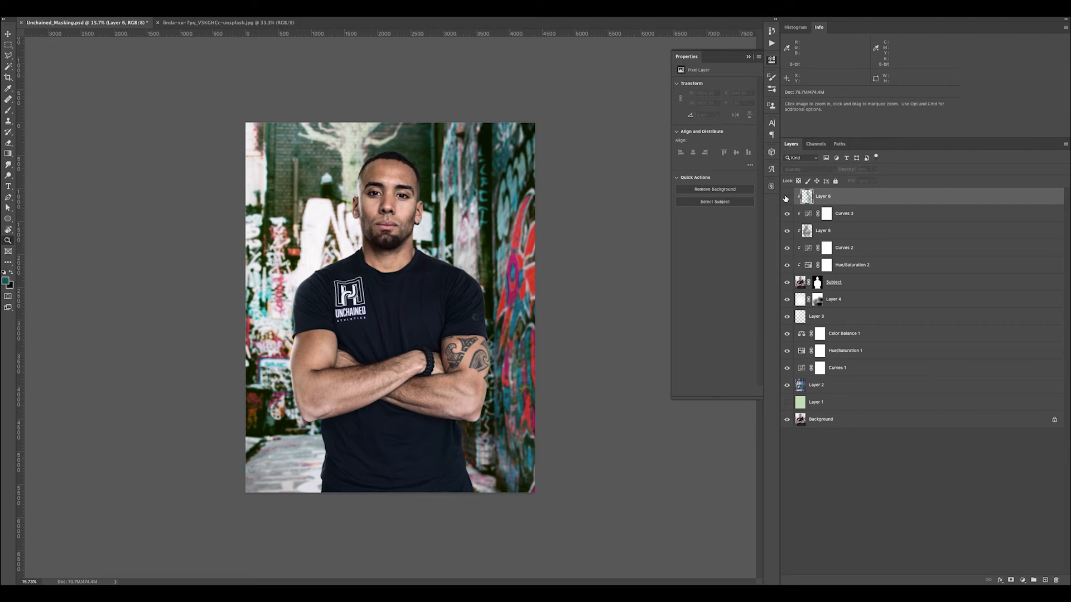
{"action": "key", "text": "super+plus"}
{"action": "key", "text": "super+plus"}
{"action": "key", "text": "super+plus"}
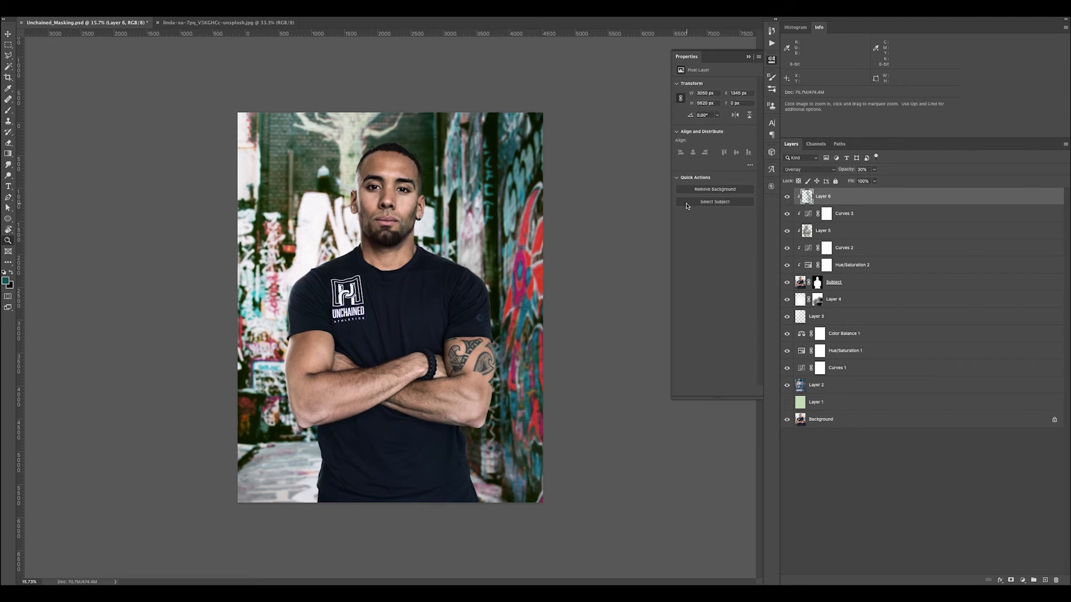
{"action": "key", "text": "super+minus"}
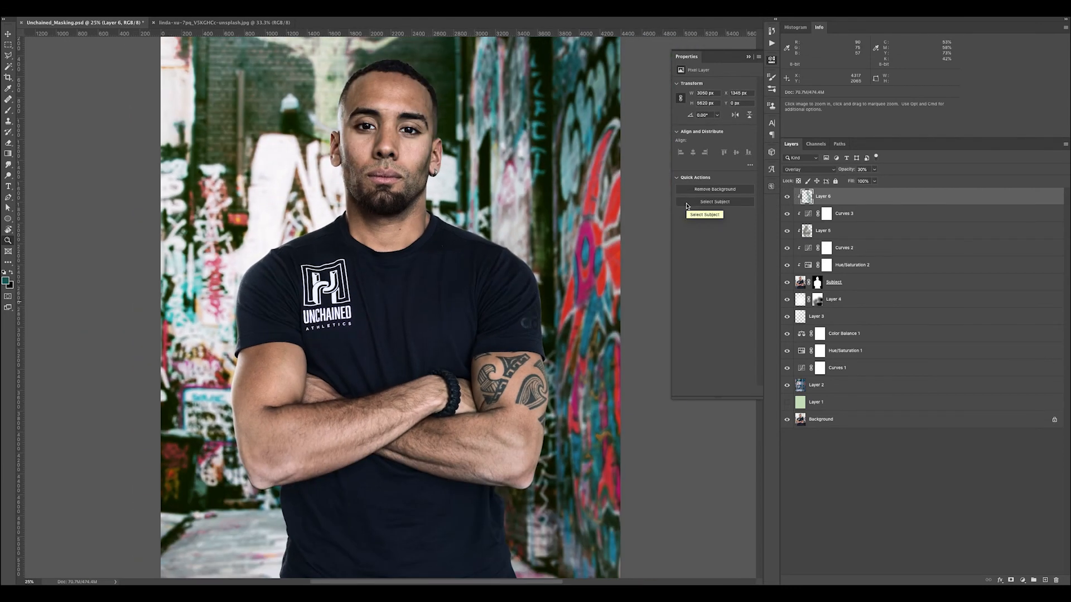
{"action": "key", "text": "super+minus"}
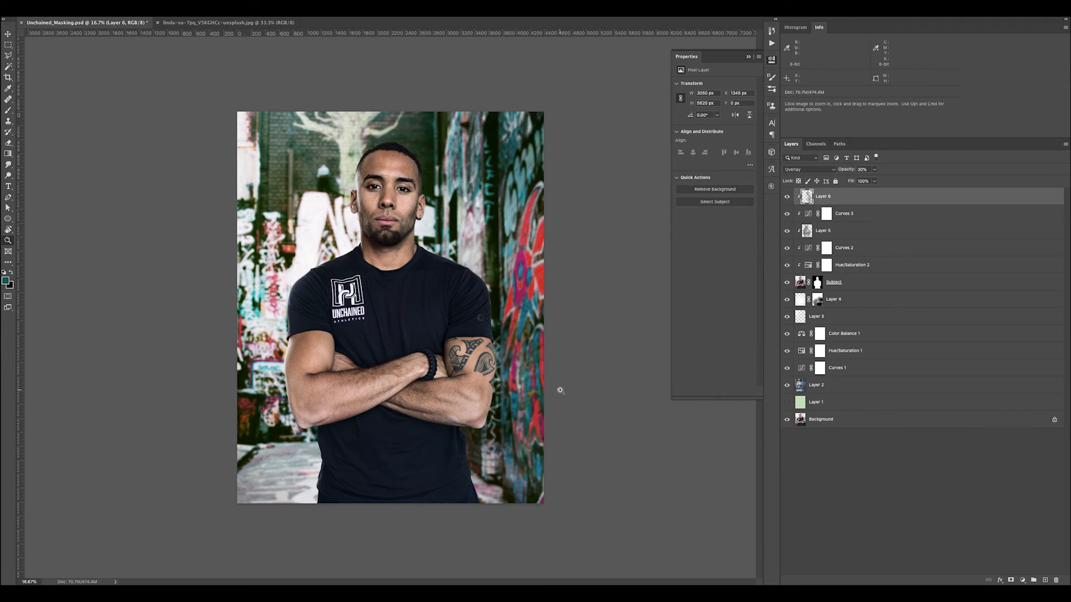
Add an Exposure adjustment above Layer 6, lower the exposure to -1.86, and clip it to the subject
{"action": "left_click", "coordinate": [1024, 580]}
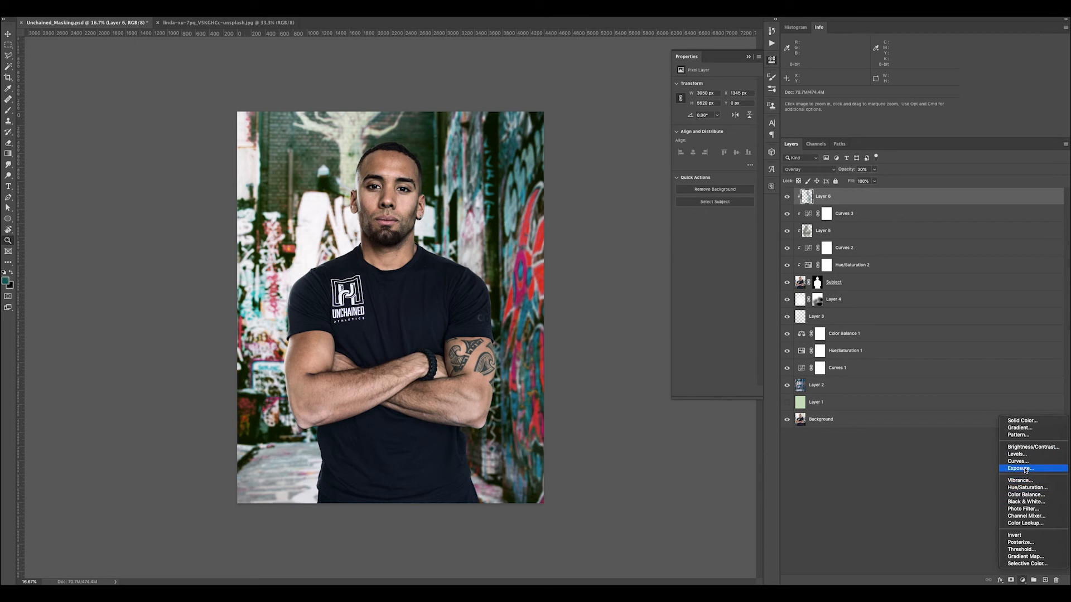
{"action": "left_click", "coordinate": [1026, 470]}
{"action": "left_click_drag", "start_coordinate": [714, 107], "coordinate": [704, 108]}
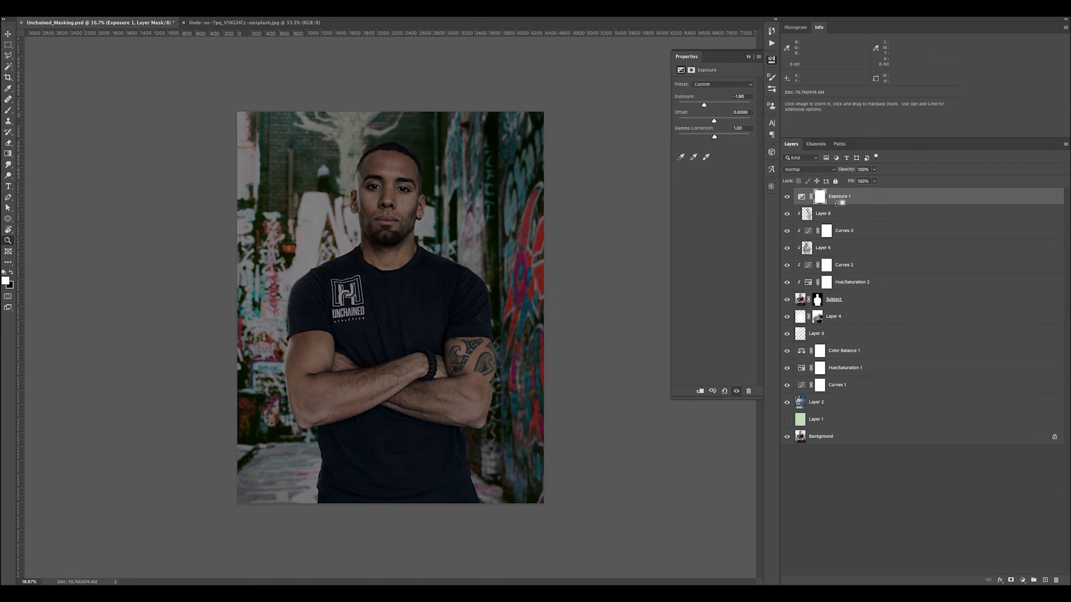
{"action": "left_click", "coordinate": [837, 202], "text": "alt"}
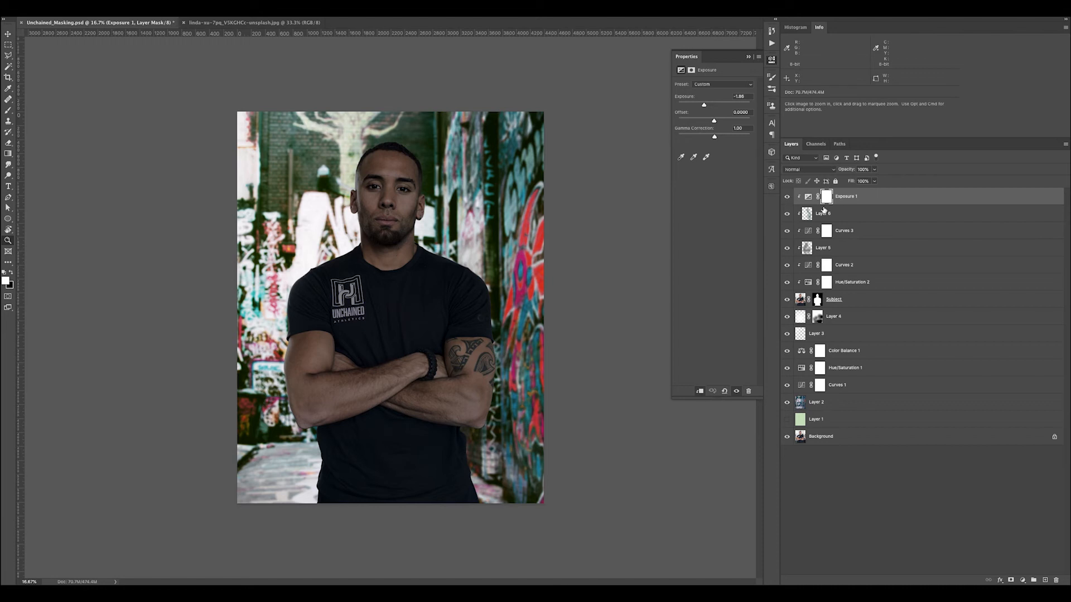
Invert the Exposure 1 mask to black and paint the darkening in white down the tattooed-arm side of the face, neck and shoulder
{"action": "left_click", "coordinate": [826, 202]}
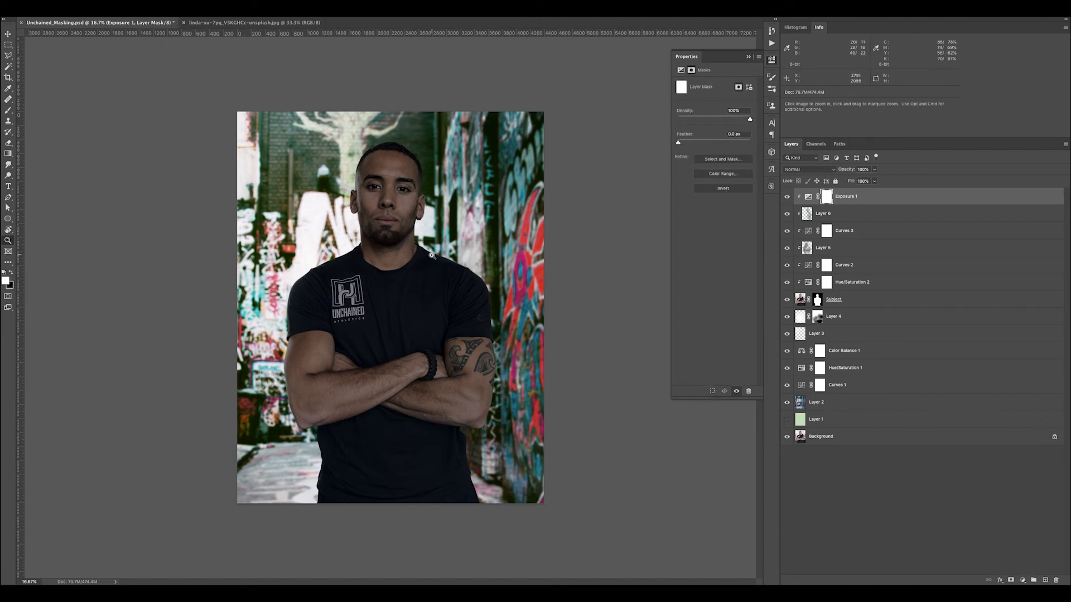
{"action": "key", "text": "b"}
{"action": "key", "text": "ctrl+i"}
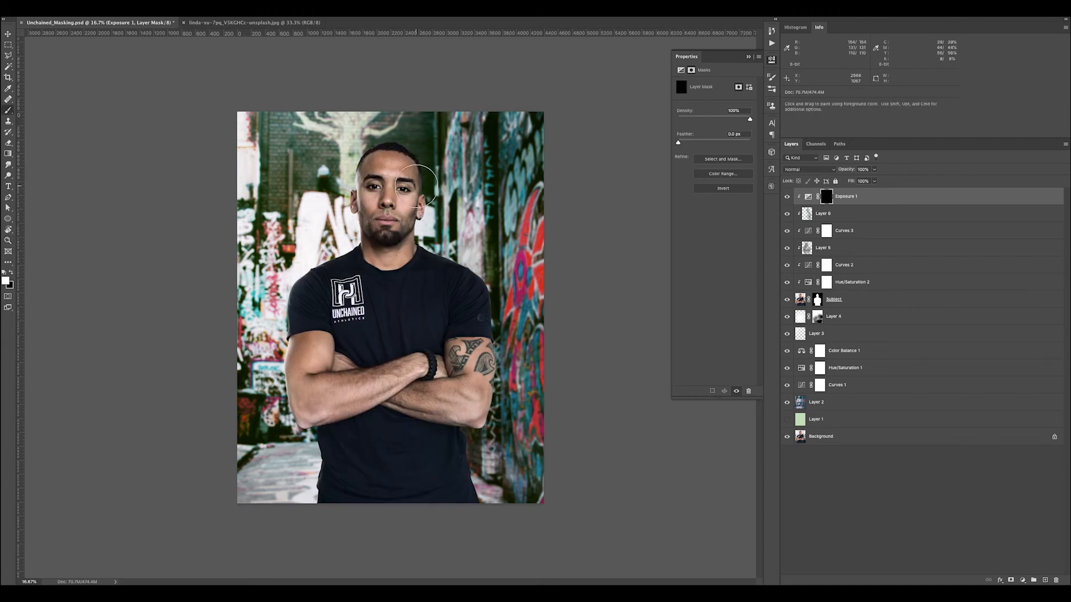
{"action": "left_click_drag", "start_coordinate": [417, 171], "coordinate": [408, 218]}
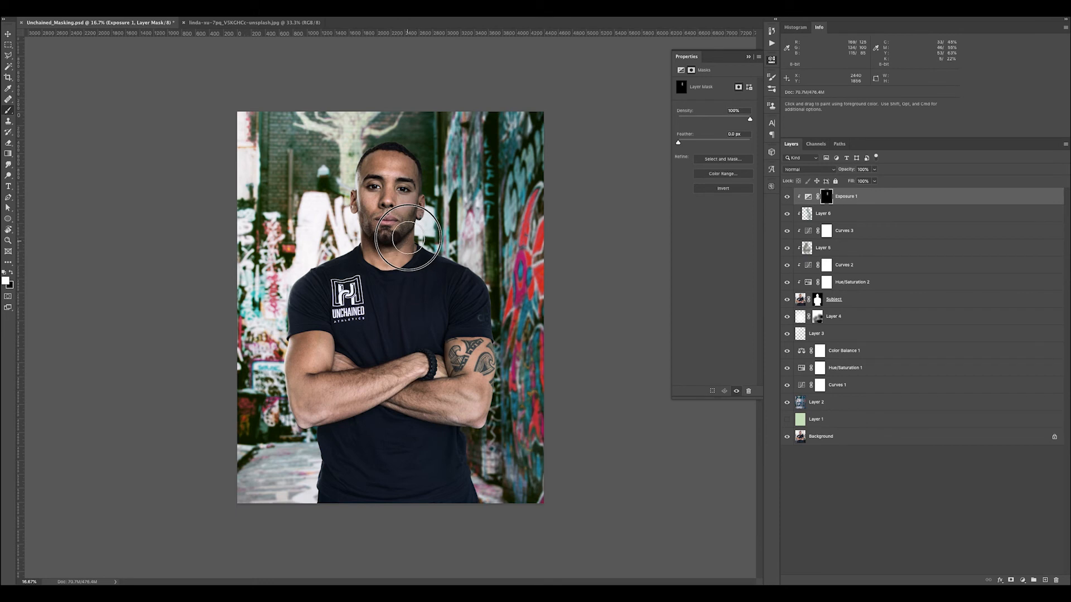
{"action": "mouse_move", "coordinate": [429, 255]}
{"action": "left_mouse_down"}
{"action": "mouse_move", "coordinate": [475, 288]}
{"action": "mouse_move", "coordinate": [495, 394]}
{"action": "mouse_move", "coordinate": [478, 414]}
{"action": "mouse_move", "coordinate": [491, 384]}
{"action": "mouse_move", "coordinate": [473, 273]}
{"action": "left_mouse_up"}
Paint black on the Exposure 1 mask to reduce the darkening over the mid-face, chin, sleeve and tattooed arm
{"action": "key", "text": "x"}
{"action": "mouse_move", "coordinate": [388, 188]}
{"action": "left_mouse_down"}
{"action": "mouse_move", "coordinate": [397, 179]}
{"action": "mouse_move", "coordinate": [393, 210]}
{"action": "mouse_move", "coordinate": [400, 187]}
{"action": "left_mouse_up"}
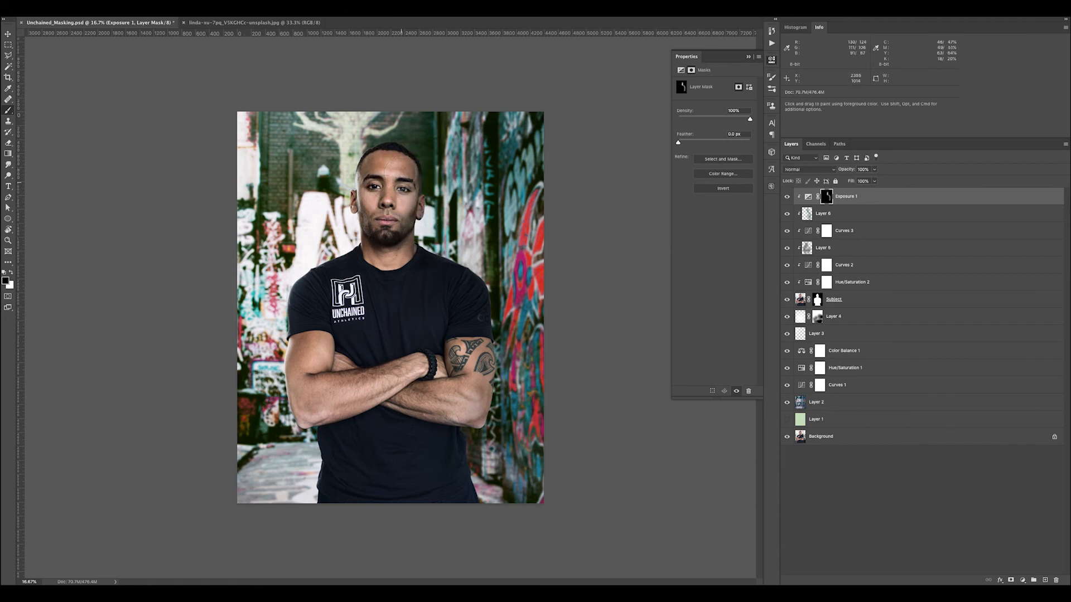
{"action": "mouse_move", "coordinate": [388, 230]}
{"action": "left_mouse_down"}
{"action": "mouse_move", "coordinate": [385, 240]}
{"action": "mouse_move", "coordinate": [399, 185]}
{"action": "mouse_move", "coordinate": [390, 226]}
{"action": "left_mouse_up"}
{"action": "mouse_move", "coordinate": [398, 206]}
{"action": "left_mouse_down"}
{"action": "mouse_move", "coordinate": [397, 169]}
{"action": "mouse_move", "coordinate": [391, 233]}
{"action": "left_mouse_up"}
{"action": "left_click_drag", "start_coordinate": [441, 301], "coordinate": [465, 329]}
{"action": "mouse_move", "coordinate": [471, 368]}
{"action": "left_mouse_down"}
{"action": "mouse_move", "coordinate": [471, 406]}
{"action": "mouse_move", "coordinate": [453, 412]}
{"action": "left_mouse_up"}
Touch up the Exposure 1 mask around the tattooed arm's elbow with white and black brush dabs
{"action": "key", "text": "x"}
{"action": "left_click", "coordinate": [489, 410]}
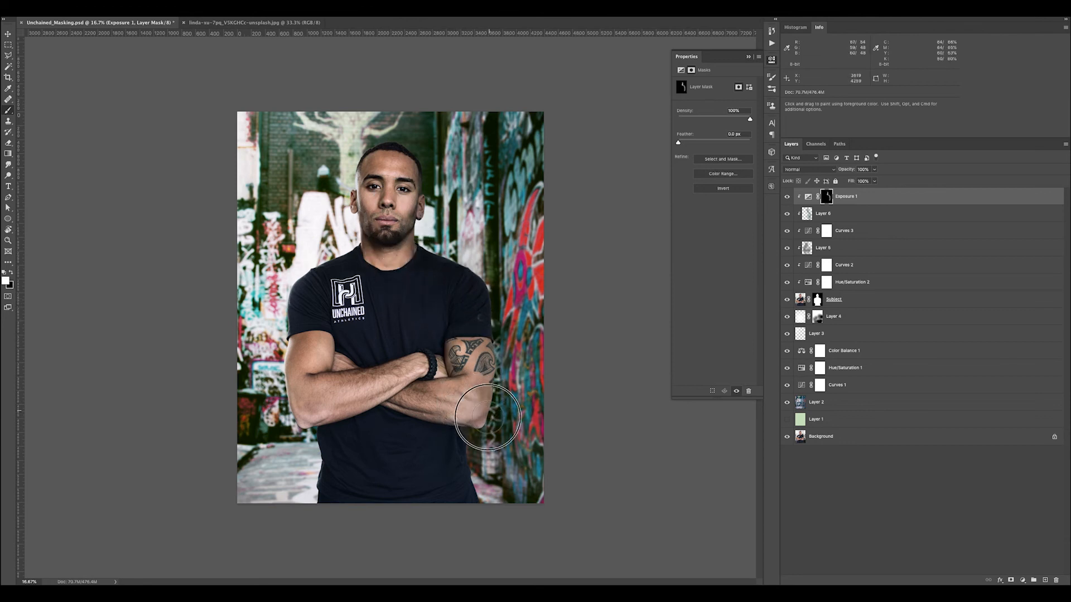
{"action": "key", "text": "x"}
{"action": "key", "text": "]"}
{"action": "key", "text": "]"}
{"action": "key", "text": "]"}
{"action": "key", "text": "]"}
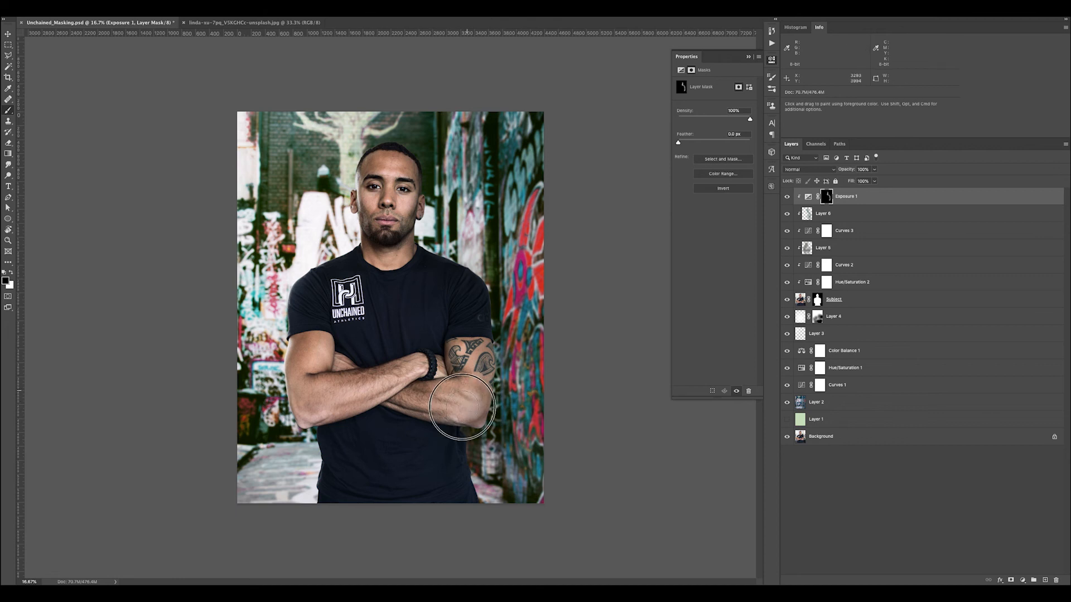
{"action": "left_click", "coordinate": [474, 399]}
{"action": "key", "text": "["}
{"action": "key", "text": "["}
{"action": "key", "text": "["}
{"action": "key", "text": "["}
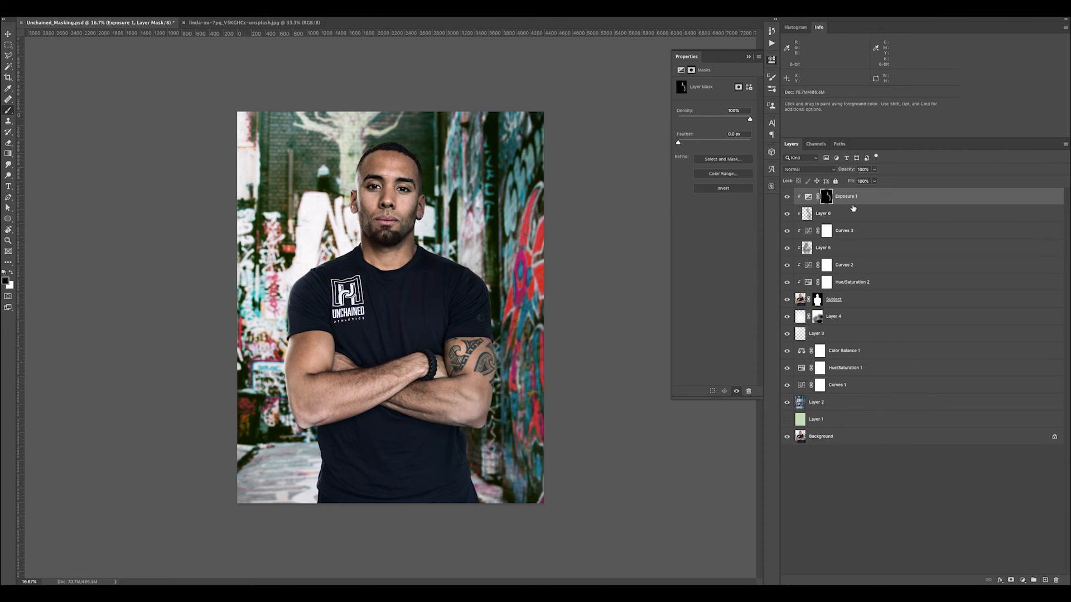
Set the Exposure 1 adjustment's blend mode to Luminosity and its opacity to 80%
{"action": "left_click", "coordinate": [811, 170]}
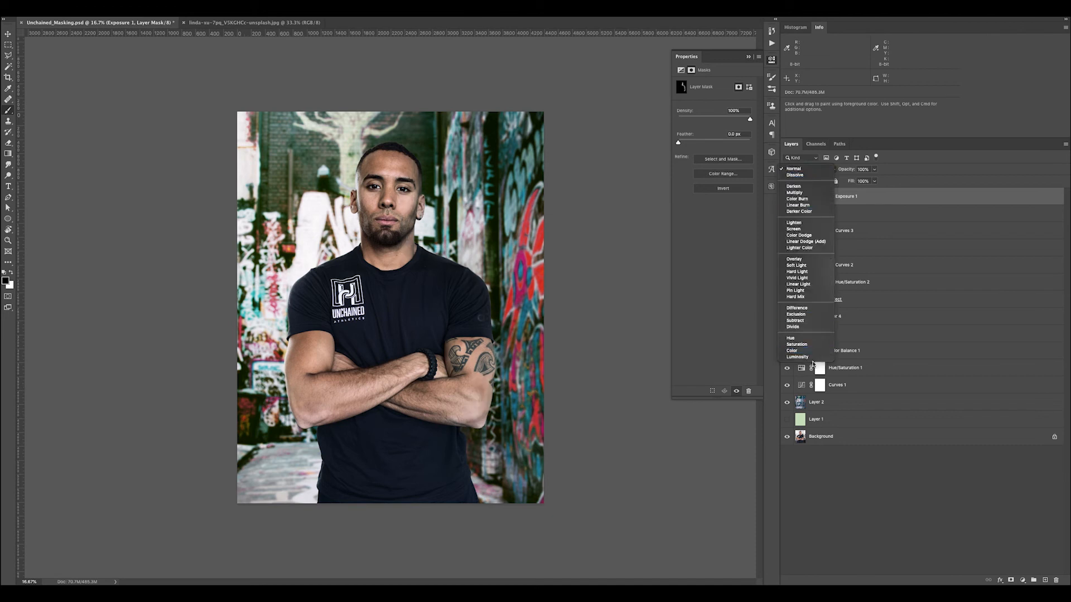
{"action": "key", "text": "Escape"}
{"action": "left_click", "coordinate": [800, 170]}
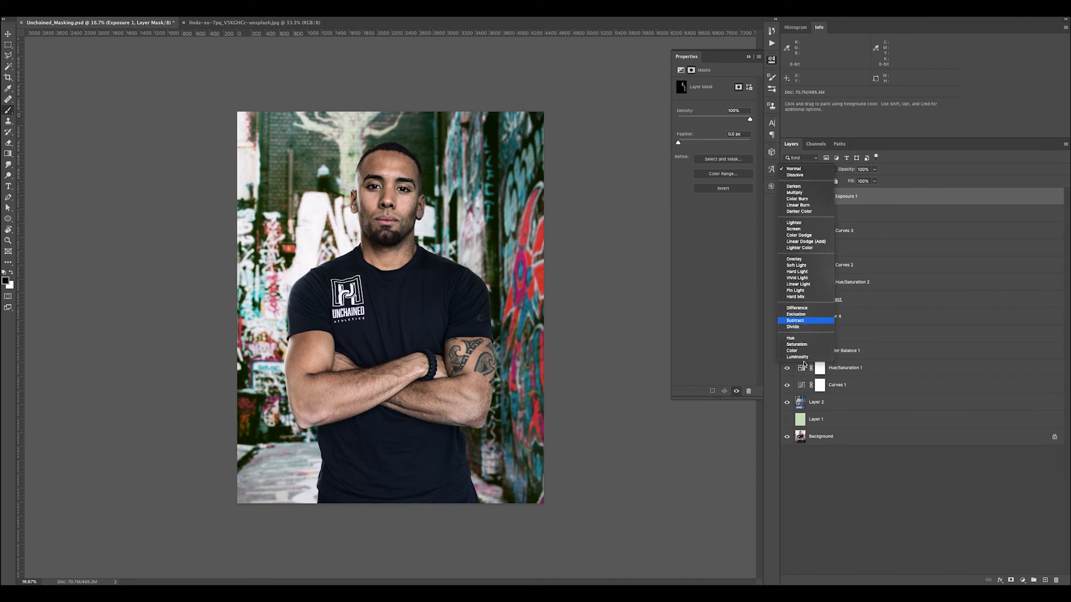
{"action": "left_click", "coordinate": [804, 357]}
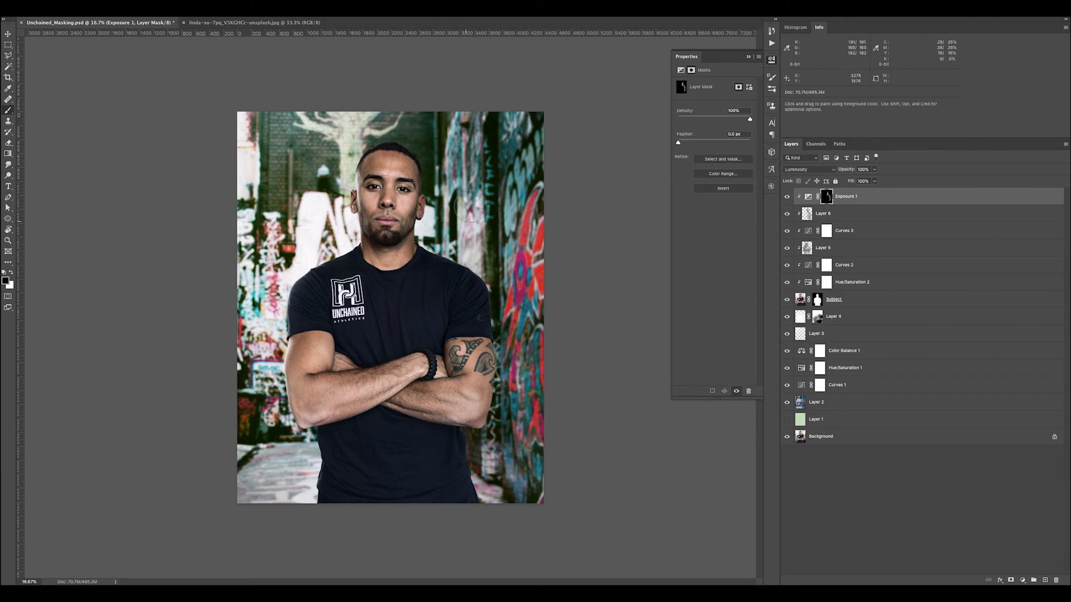
{"action": "key", "text": "super+plus"}
{"action": "key", "text": "super+minus"}
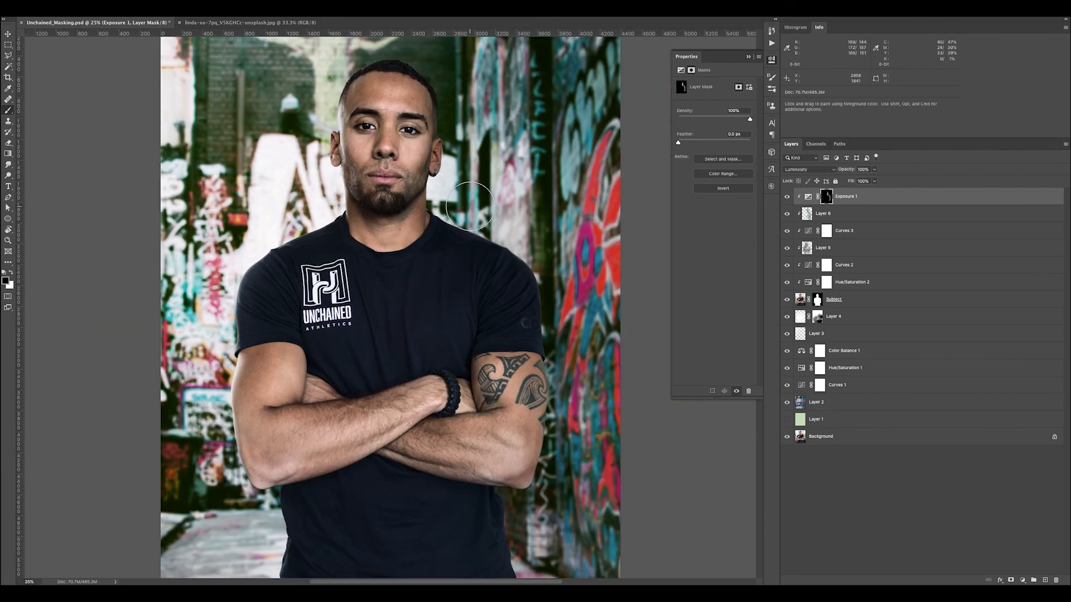
{"action": "left_click", "coordinate": [862, 169]}
{"action": "type", "text": "80"}
{"action": "key", "text": "Return"}
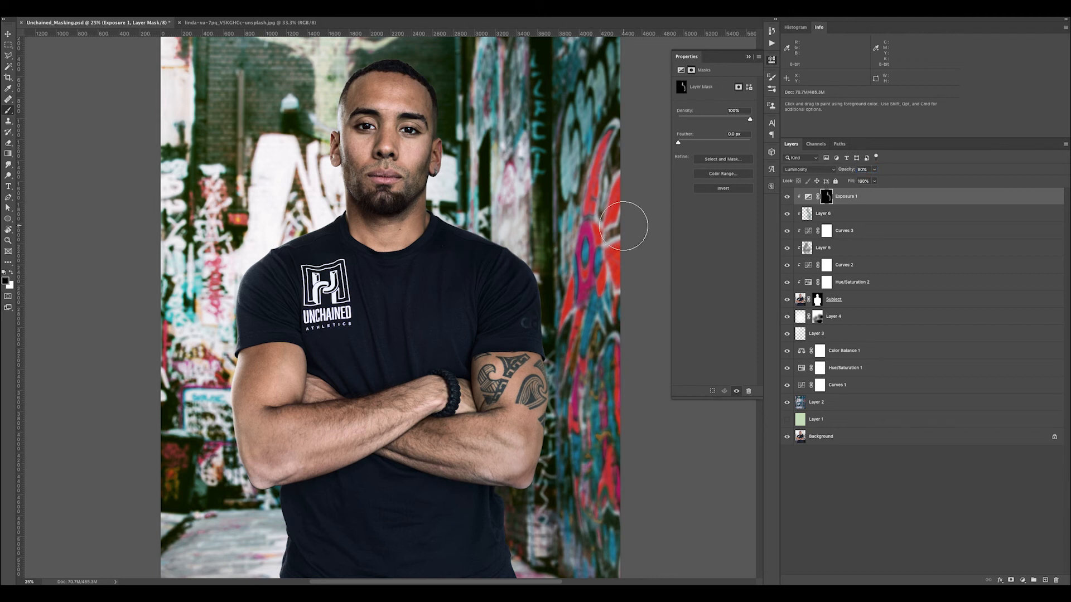
Examine the shaded subject against the alley, both as a whole and close up on the shirt and arms
{"action": "key", "text": "super+minus"}
{"action": "key", "text": "super+minus"}
{"action": "key", "text": "super+equal"}
{"action": "key", "text": "super+equal"}
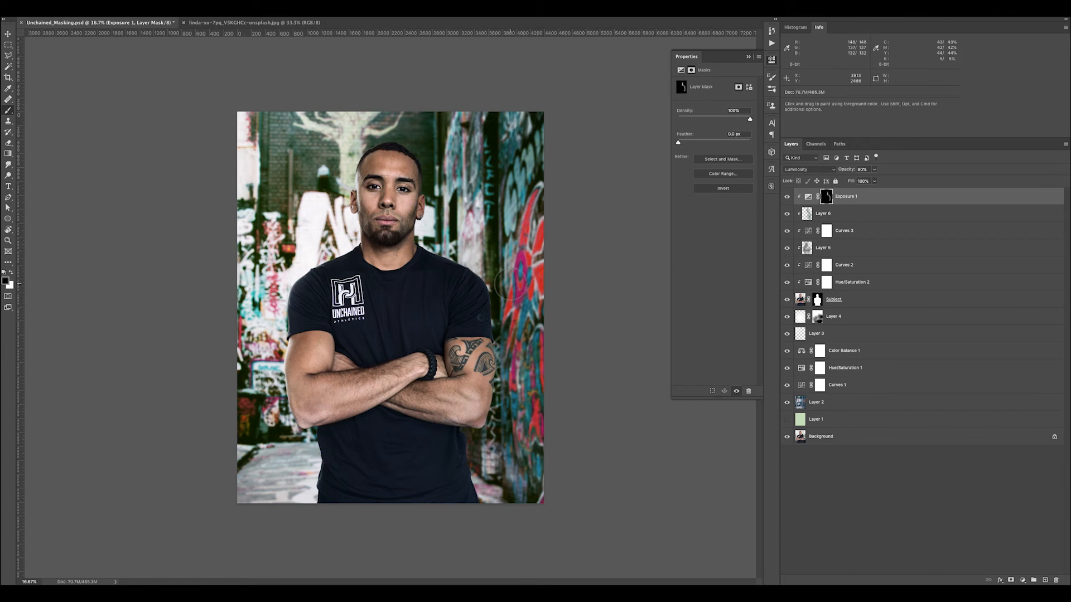
{"action": "key", "text": "super+equal"}
{"action": "key", "text": "super+equal"}
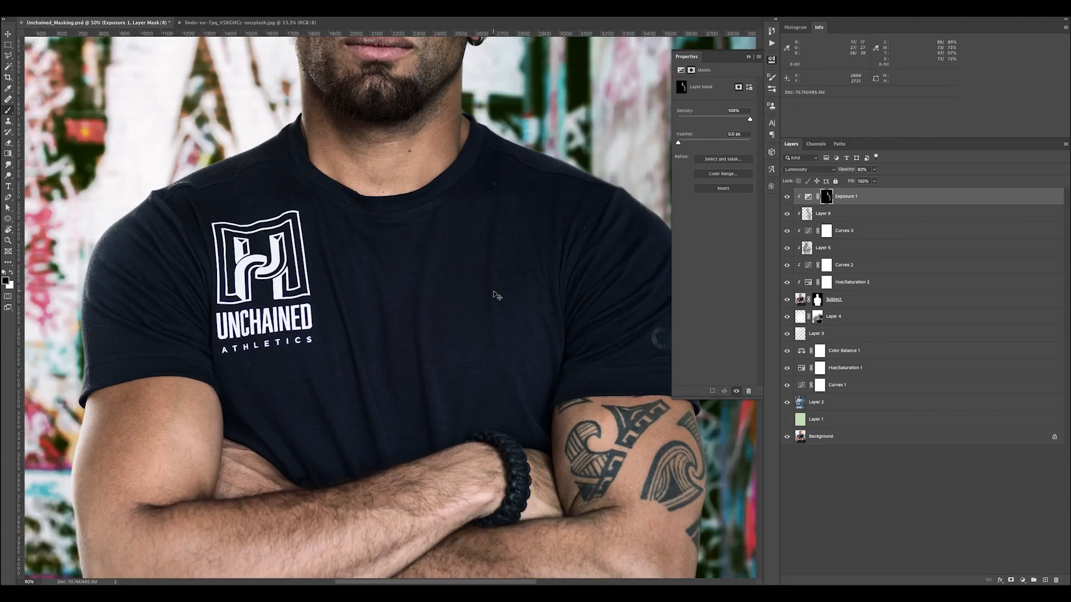
{"action": "key", "text": "super+minus"}
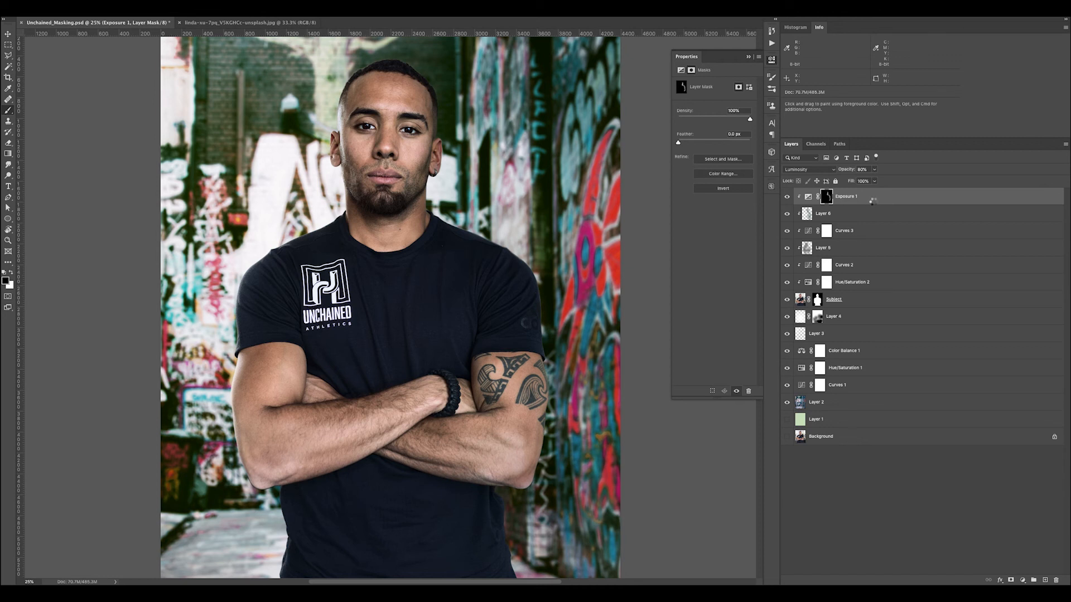
Stamp all visible layers into a new merged layer on top and start an Iris Blur on it
{"action": "key", "text": "alt+shift+super+e"}
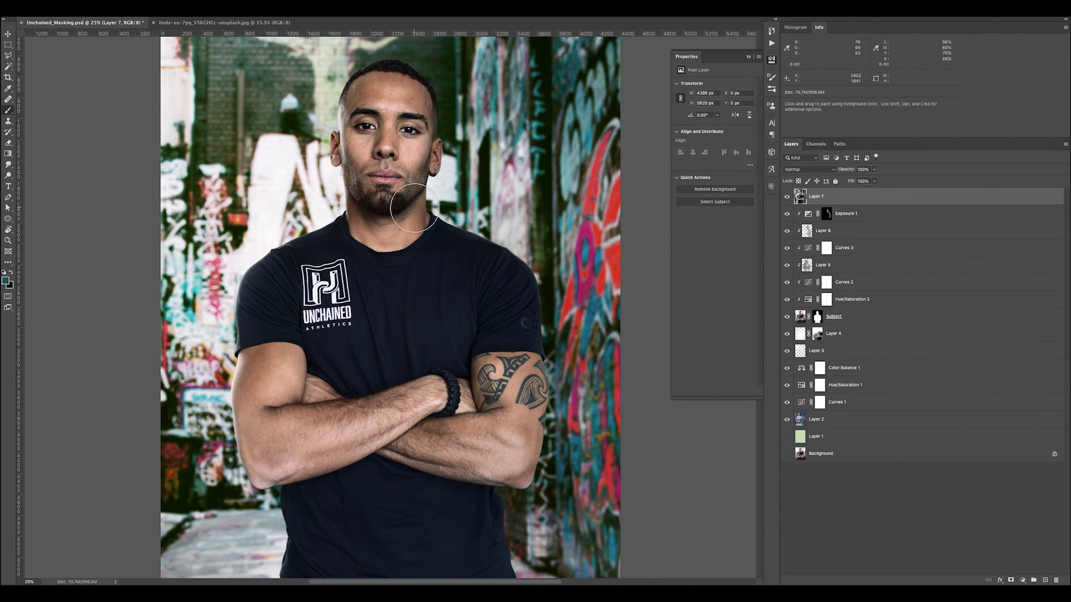
{"action": "left_click", "coordinate": [198, 8]}
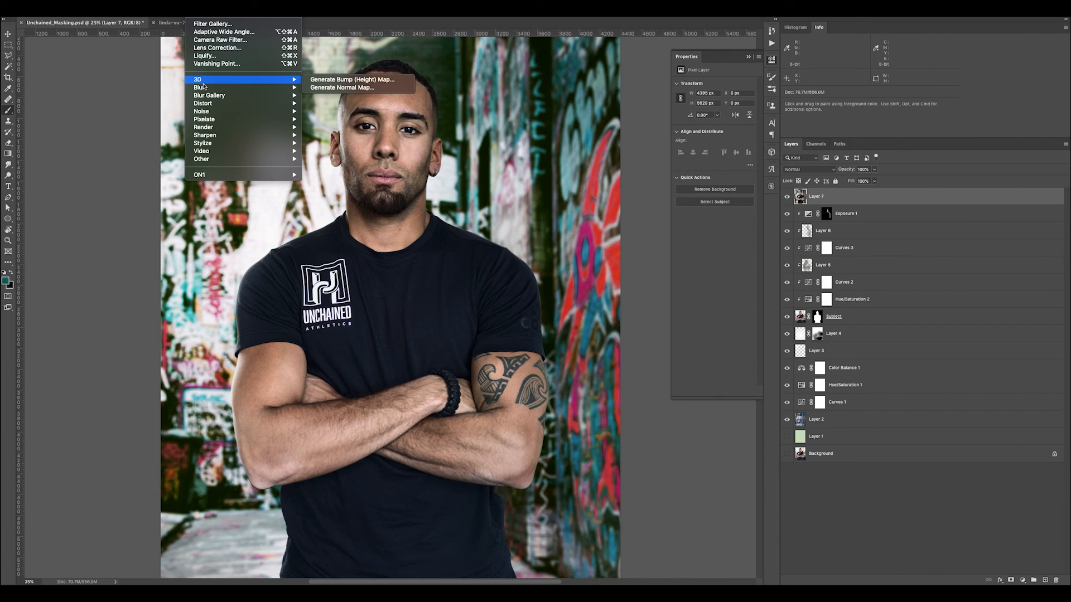
{"action": "mouse_move", "coordinate": [223, 95]}
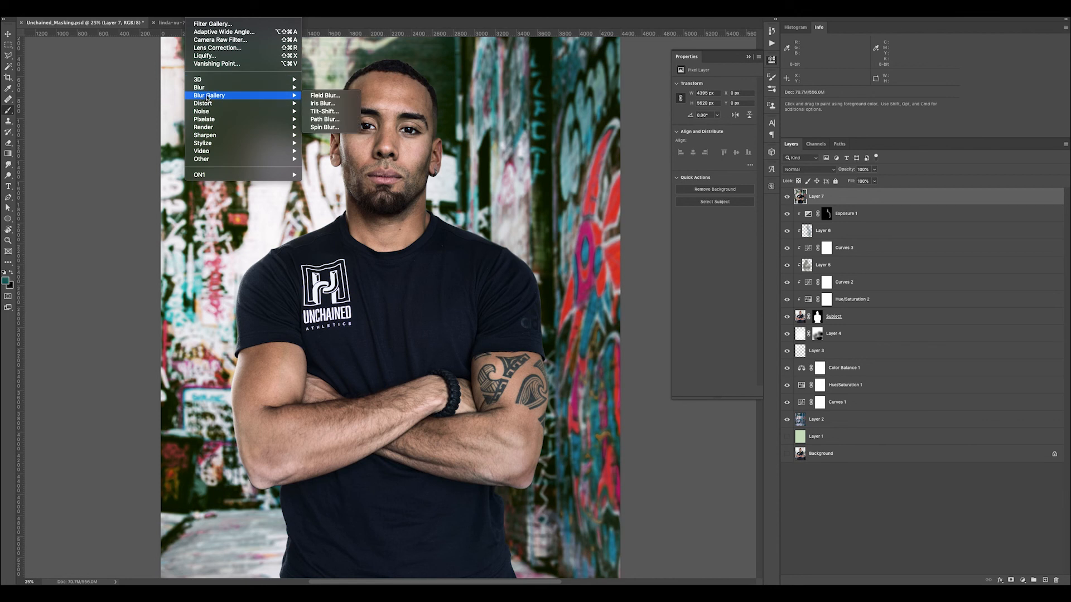
{"action": "left_click", "coordinate": [342, 106]}
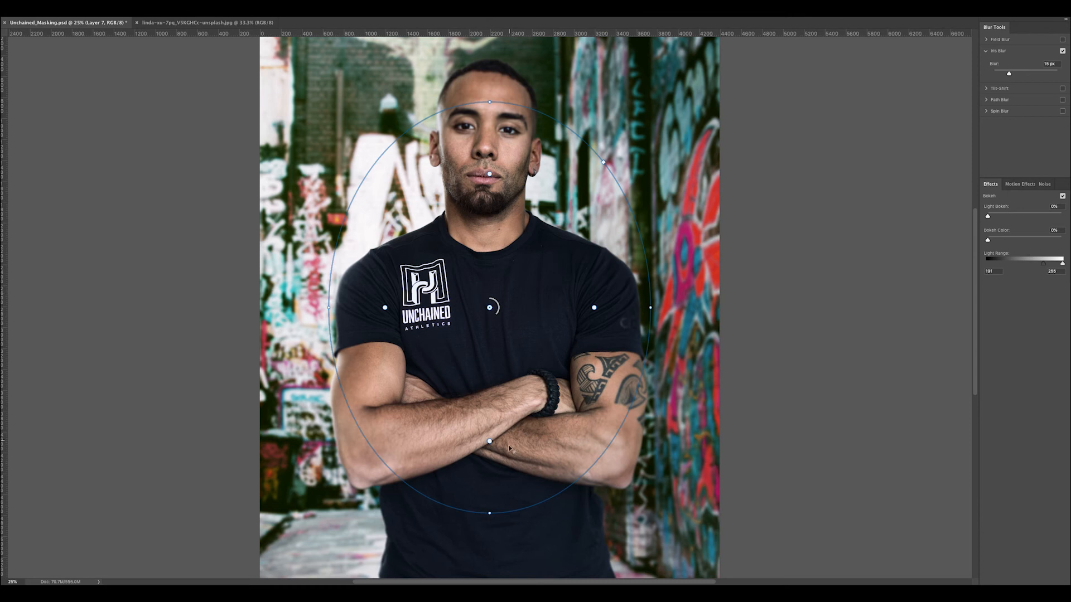
Try a shorter Iris Blur ellipse centred on the subject's face, then switch Iris Blur off
{"action": "left_click_drag", "start_coordinate": [490, 513], "coordinate": [489, 481]}
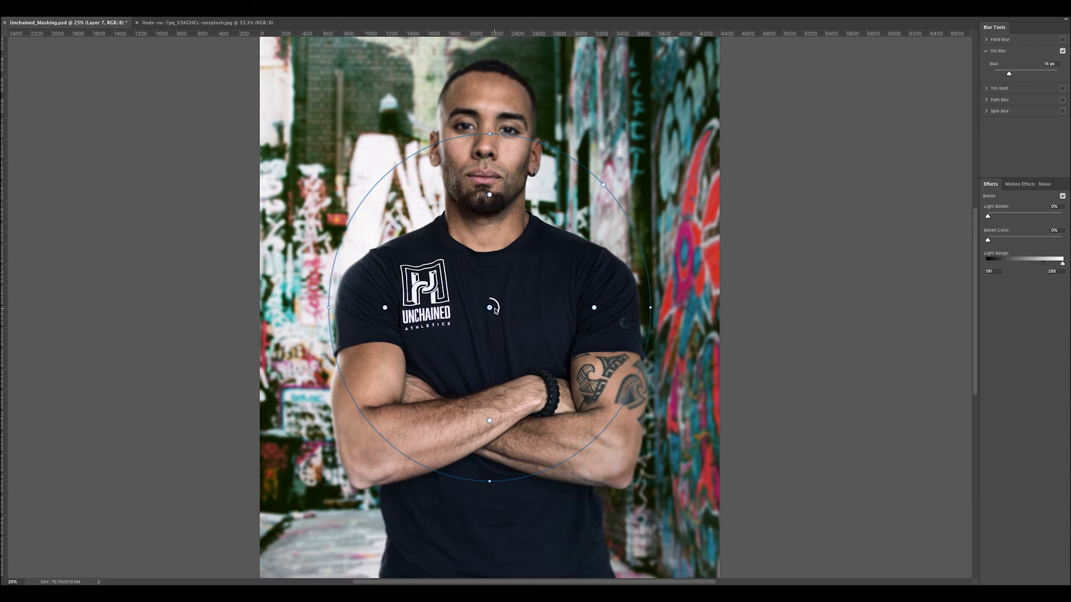
{"action": "left_click_drag", "start_coordinate": [489, 309], "coordinate": [486, 187]}
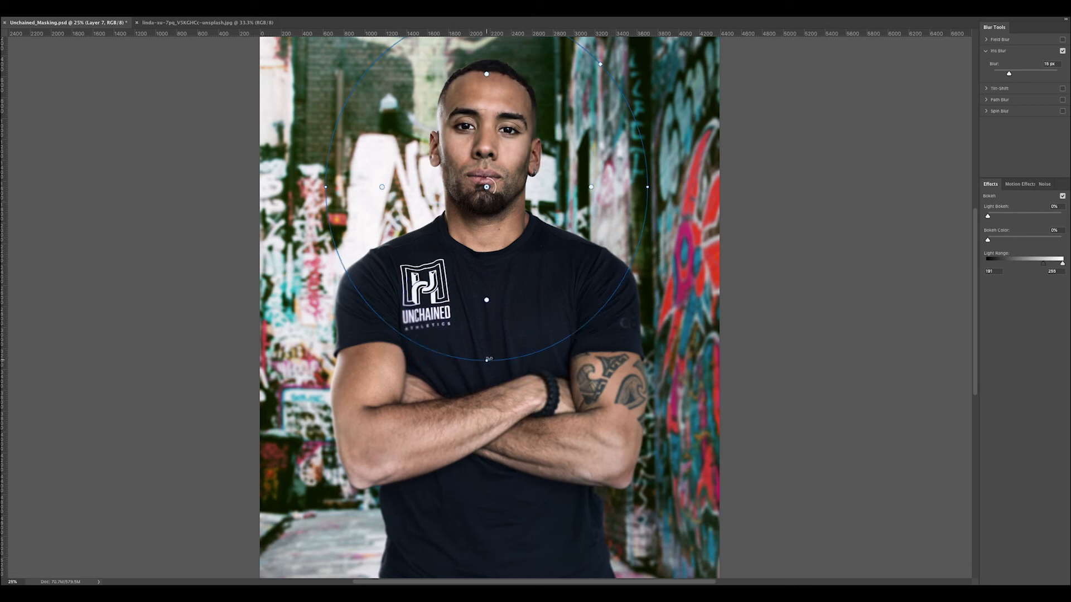
{"action": "left_click", "coordinate": [1063, 51]}
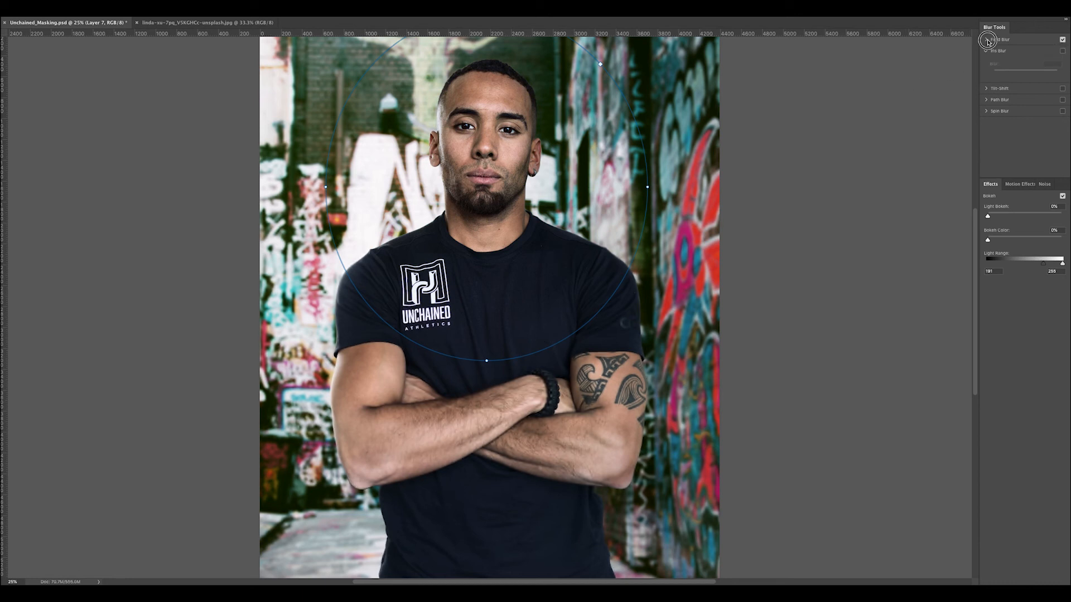
Set up a Field Blur with a 2 px pin on the subject's nose and a second pin in the background beside the head
{"action": "left_click", "coordinate": [991, 41]}
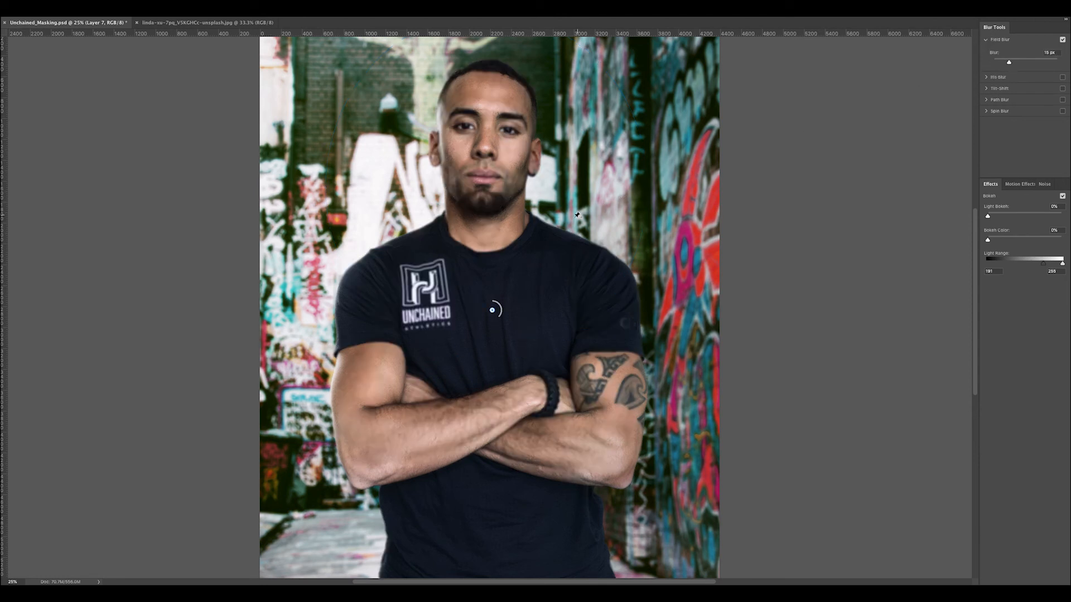
{"action": "left_click_drag", "start_coordinate": [492, 312], "coordinate": [487, 149]}
{"action": "left_click_drag", "start_coordinate": [487, 150], "coordinate": [399, 147]}
{"action": "left_click", "coordinate": [488, 148]}
{"action": "left_click_drag", "start_coordinate": [493, 158], "coordinate": [487, 142]}
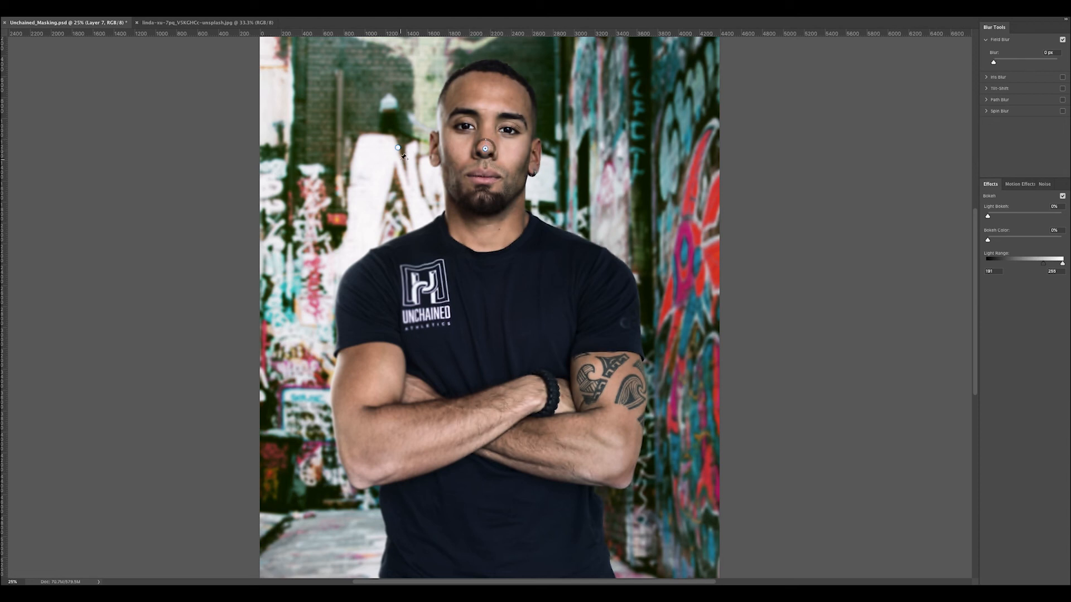
Spread Field Blur pins over the alley beside the head and both sides of the lower torso, adjust their blur, and apply the filter
{"action": "left_click", "coordinate": [351, 136]}
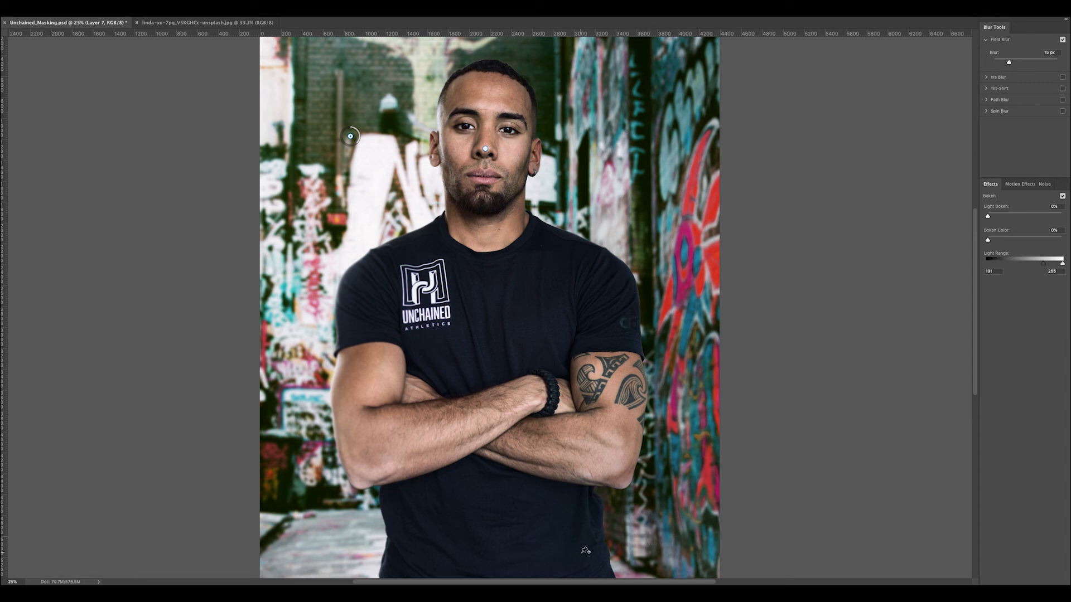
{"action": "left_click", "coordinate": [609, 547]}
{"action": "left_click_drag", "start_coordinate": [621, 555], "coordinate": [616, 548]}
{"action": "left_click", "coordinate": [379, 534]}
{"action": "left_click_drag", "start_coordinate": [388, 540], "coordinate": [391, 531]}
{"action": "left_click", "coordinate": [485, 148]}
{"action": "left_click", "coordinate": [583, 106]}
{"action": "mouse_move", "coordinate": [590, 116]}
{"action": "left_mouse_down"}
{"action": "mouse_move", "coordinate": [563, 78]}
{"action": "mouse_move", "coordinate": [604, 130]}
{"action": "left_mouse_up"}
{"action": "key", "text": "Return"}
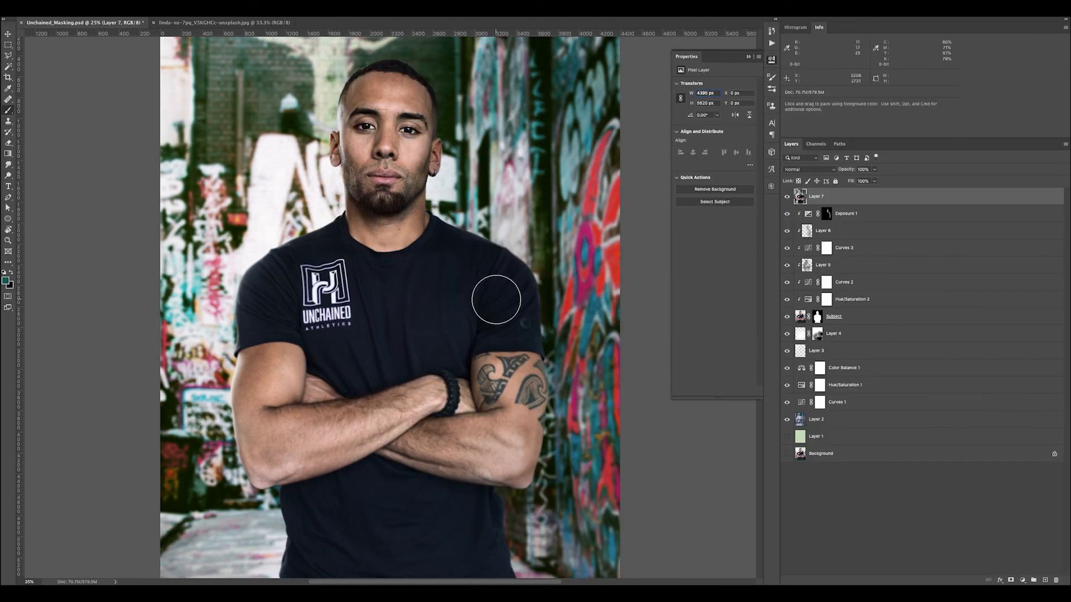
Examine the field-blurred composite at several magnifications, comparing sharpness of the face, shirt and arms with the background
{"action": "key", "text": "super+minus"}
{"action": "key", "text": "super+minus"}
{"action": "key", "text": "super+minus"}
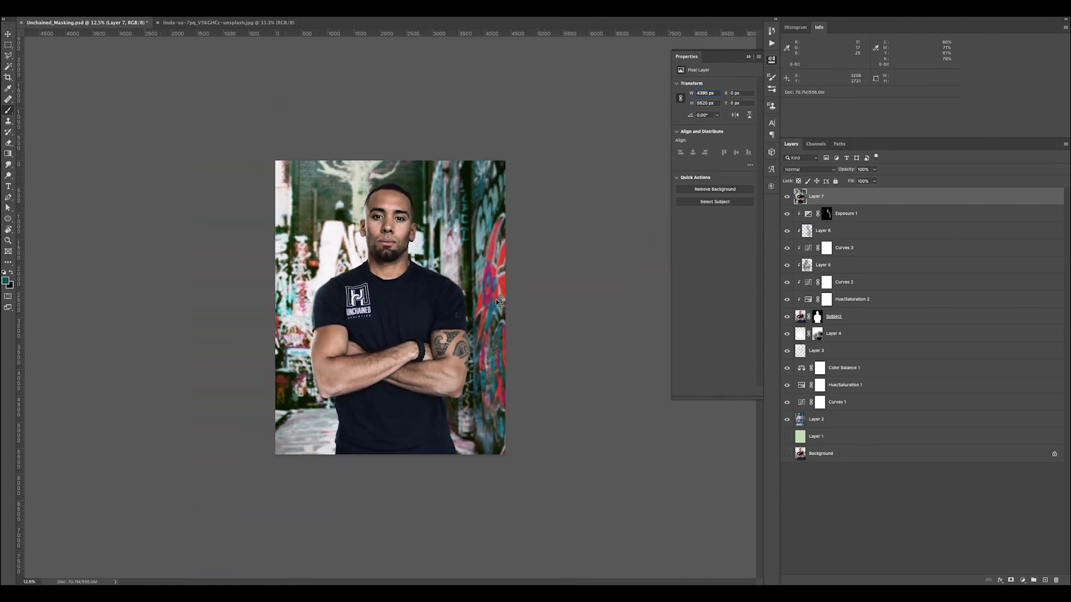
{"action": "key", "text": "super+plus"}
{"action": "key", "text": "super+plus"}
{"action": "key", "text": "super+plus"}
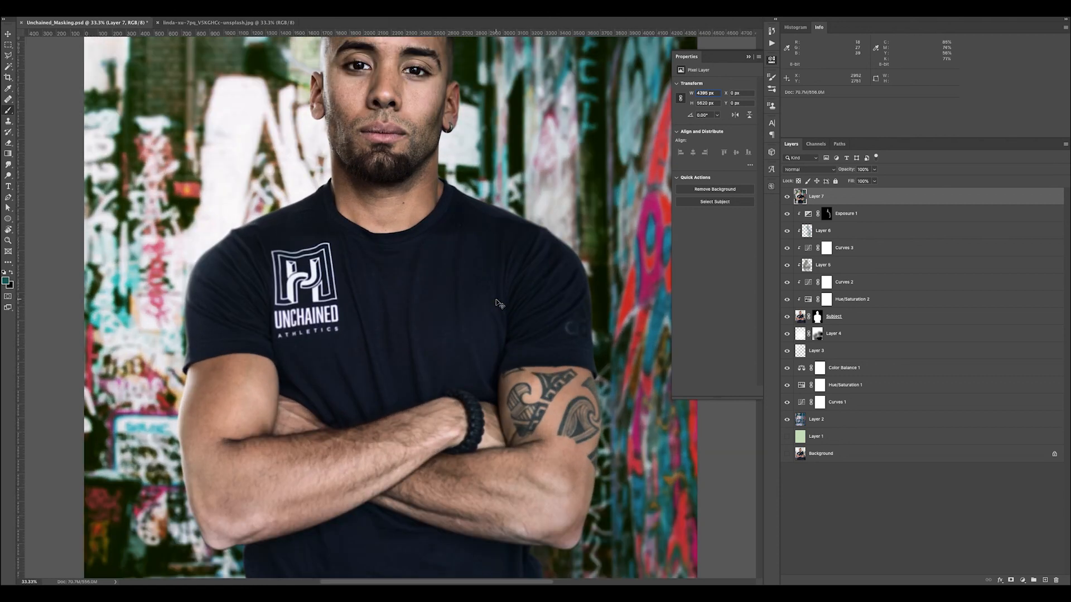
{"action": "key", "text": "super+minus"}
{"action": "key", "text": "super+plus"}
{"action": "key", "text": "super+plus"}
{"action": "key", "text": "super+minus"}
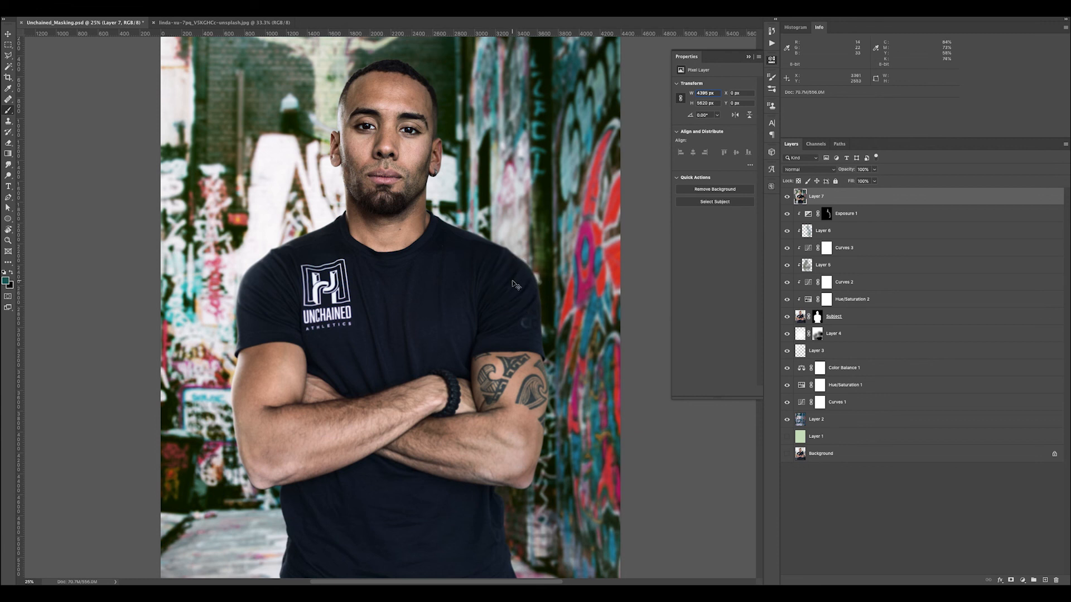
{"action": "key", "text": "super+minus"}
{"action": "key", "text": "super+minus"}
{"action": "key", "text": "super+minus"}
{"action": "key", "text": "super+equal"}
{"action": "key", "text": "super+equal"}
{"action": "key", "text": "super+equal"}
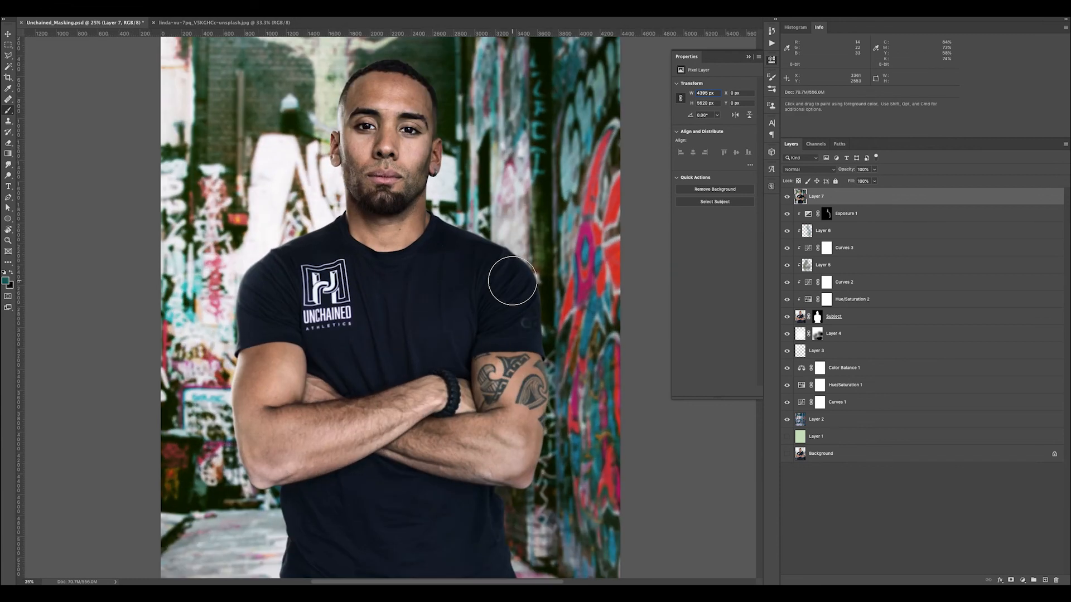